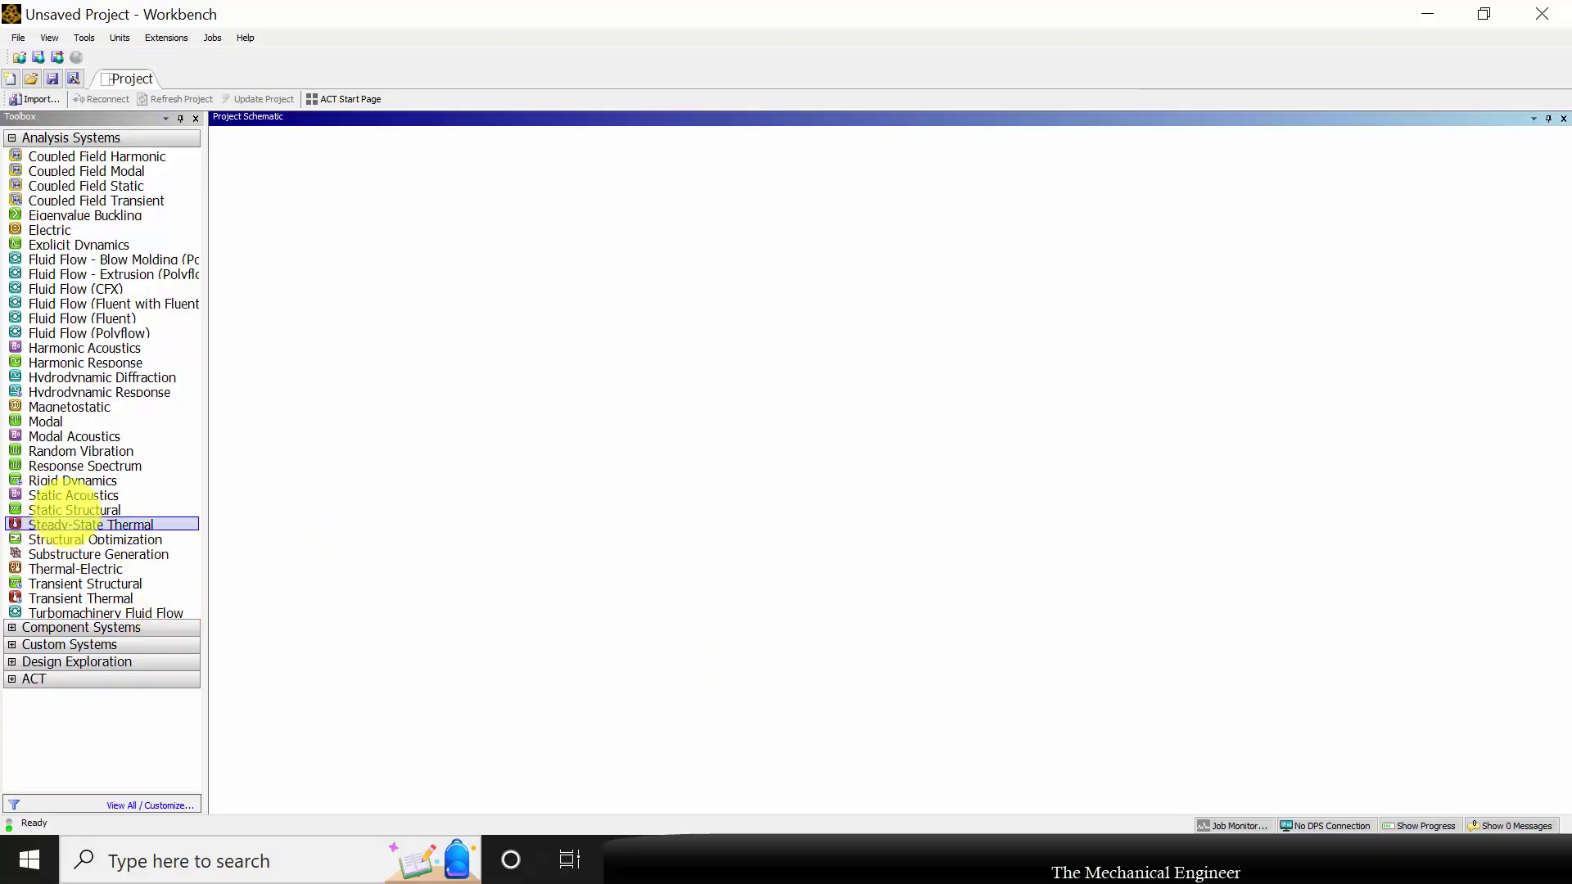
Add a Static Structural system to the schematic and open its Engineering Data
drag(67, 510, 299, 225)
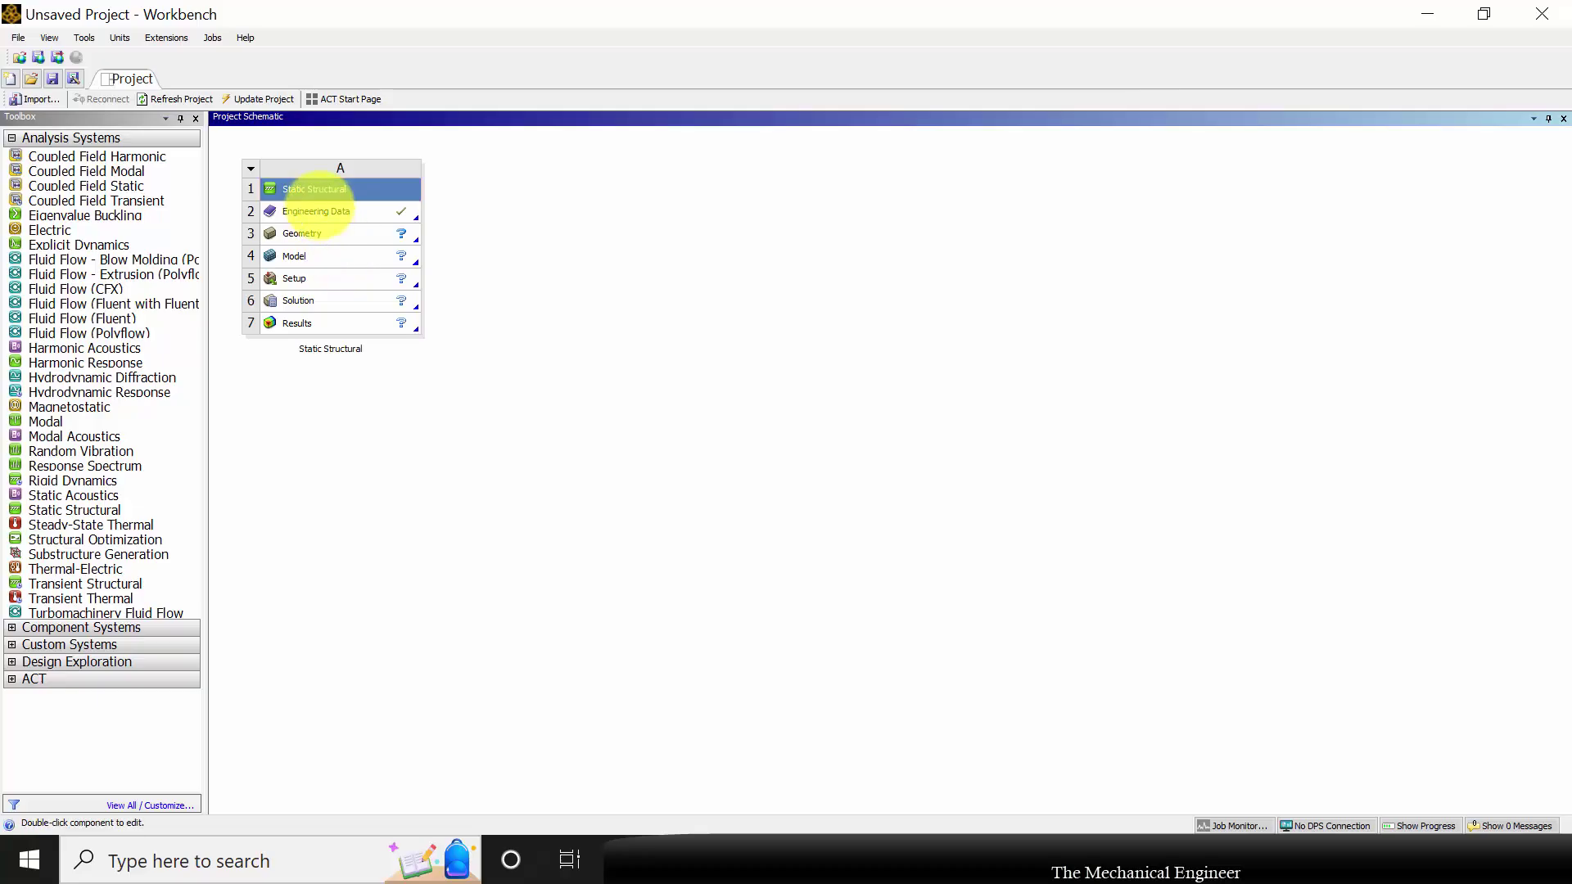
right_click(319, 209)
click(336, 213)
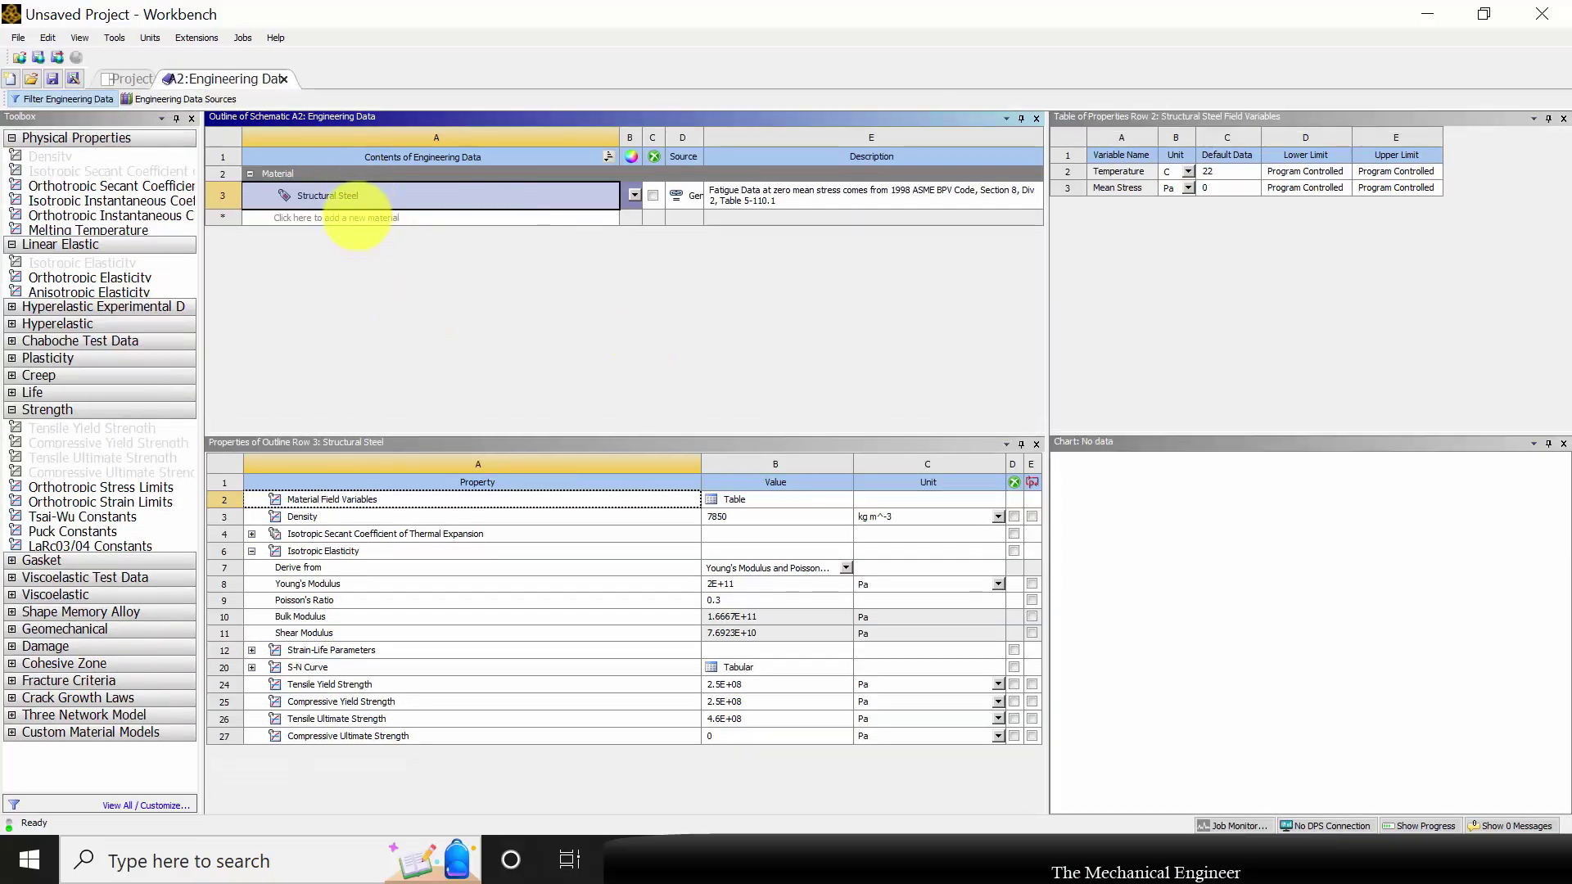
Create a new material named GI in Engineering Data
click(358, 218)
text(G)
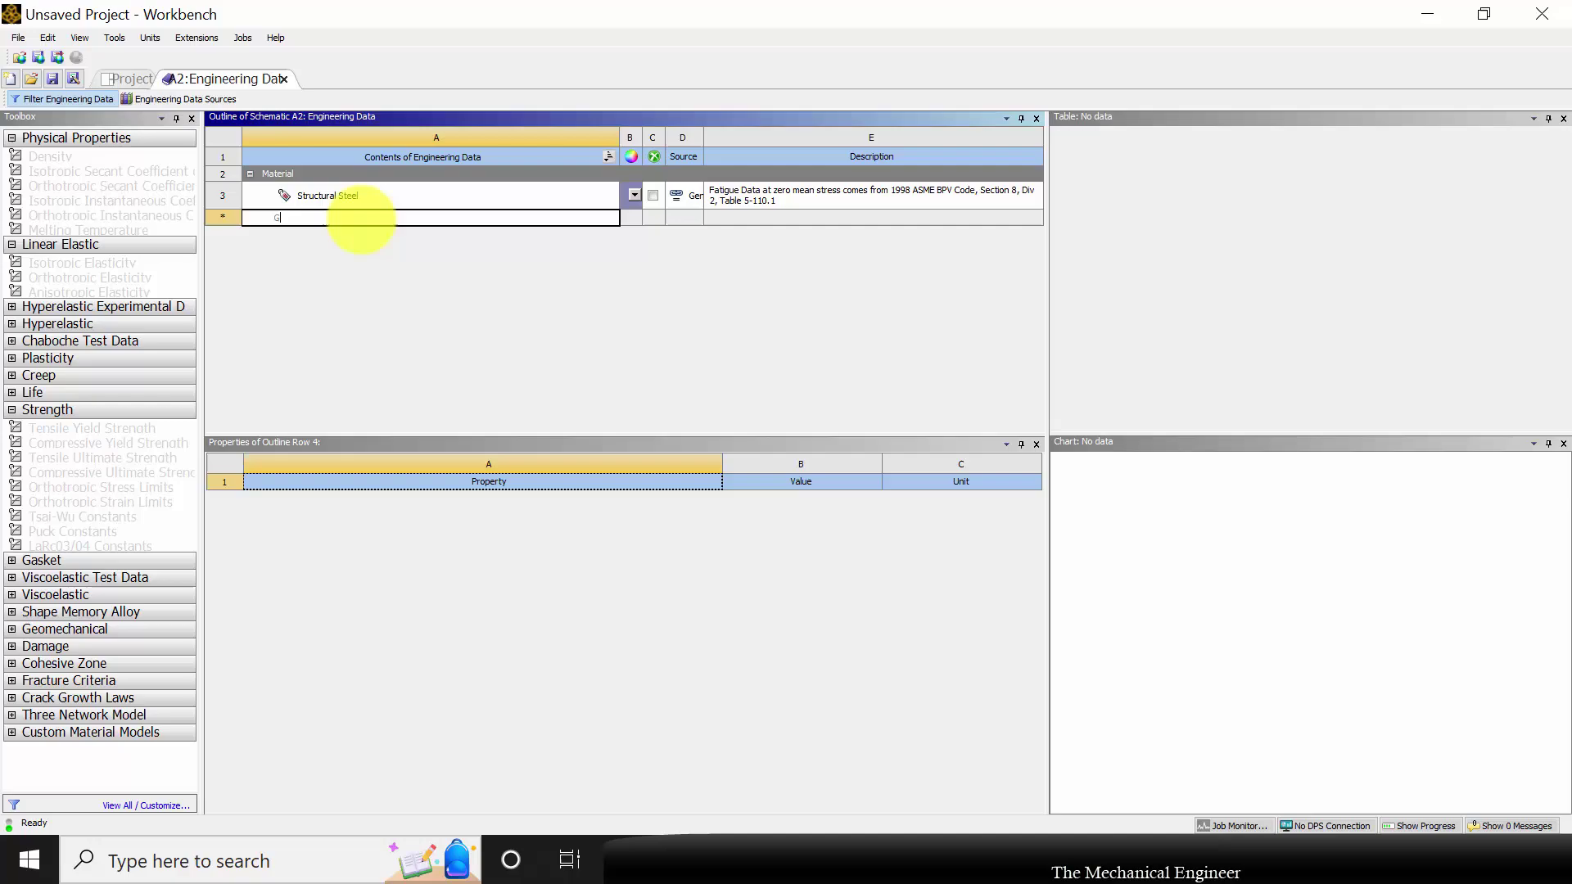
text(l)
key(Return)
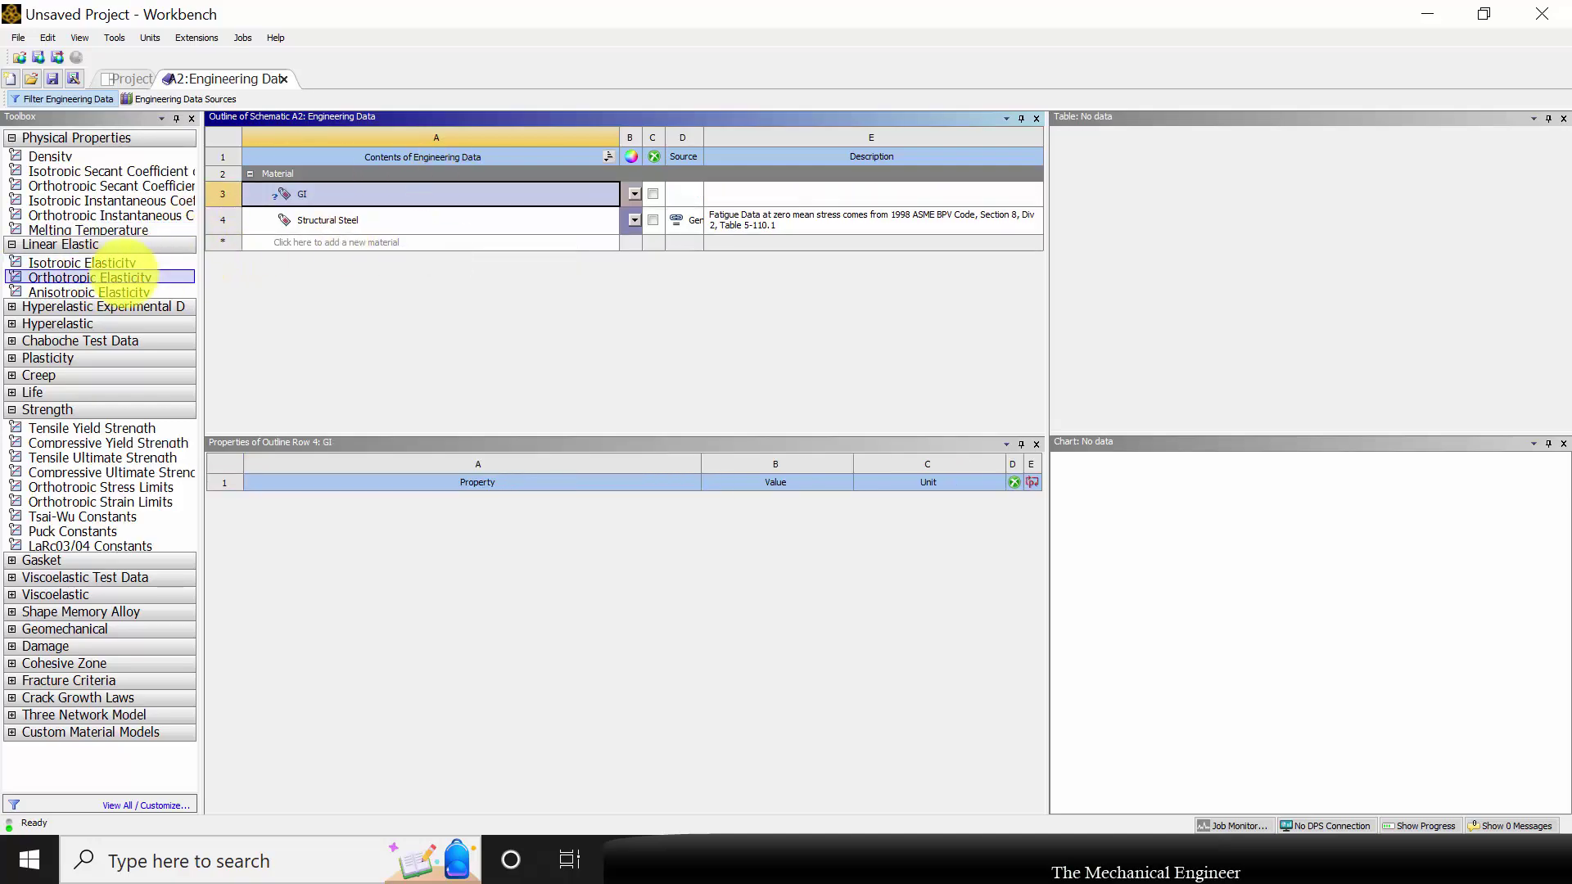
Give GI isotropic elasticity with Young's modulus 2.1E+11 Pa and Poisson's ratio 0.3
click(164, 262)
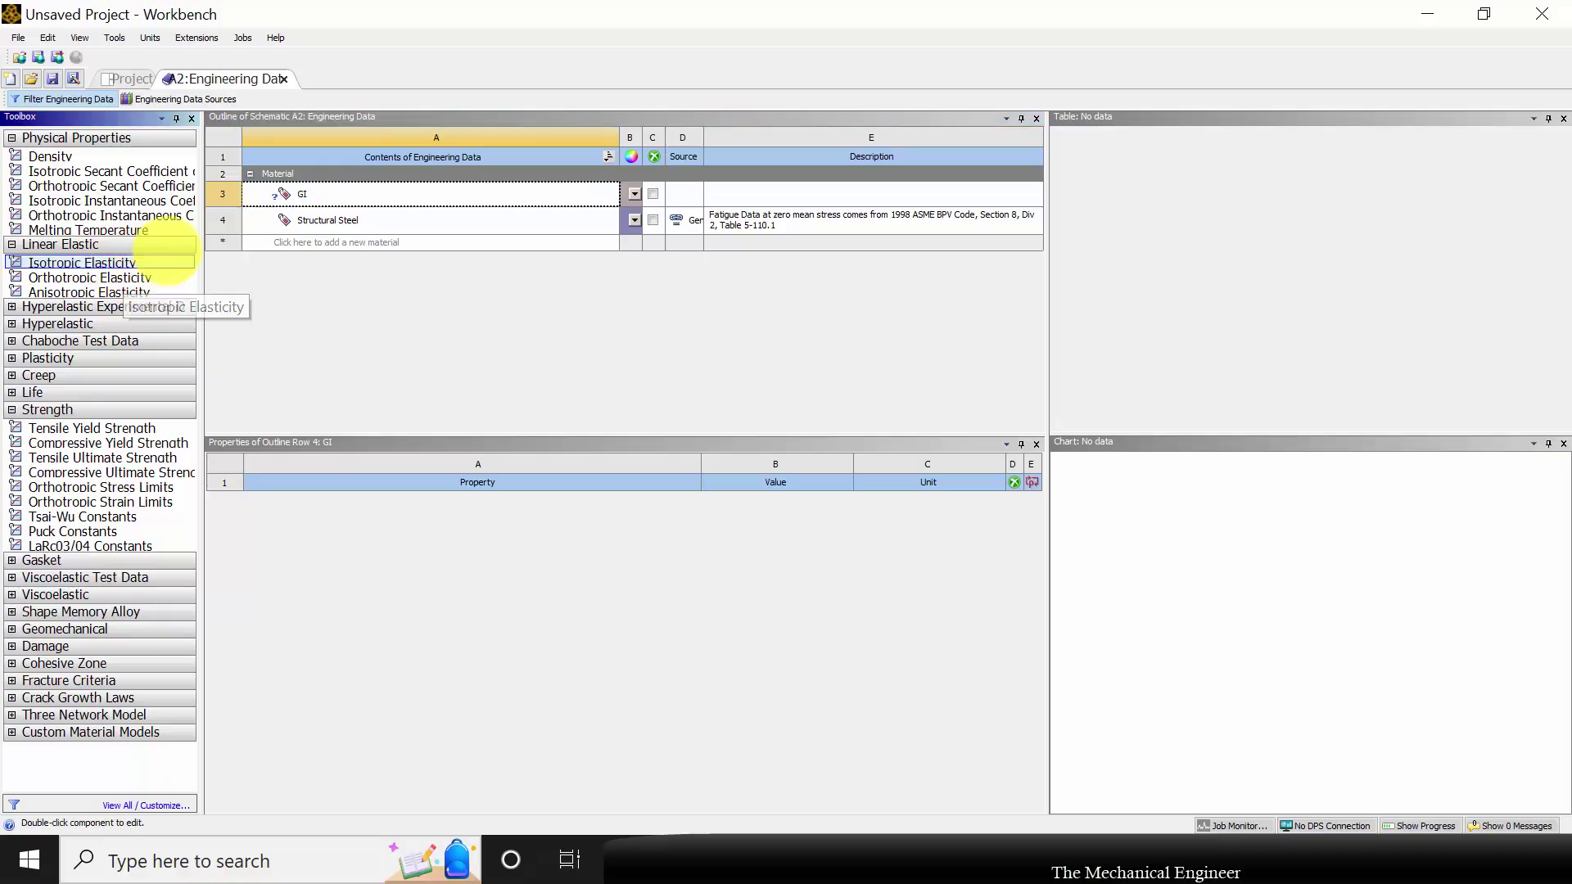
drag(164, 262, 282, 193)
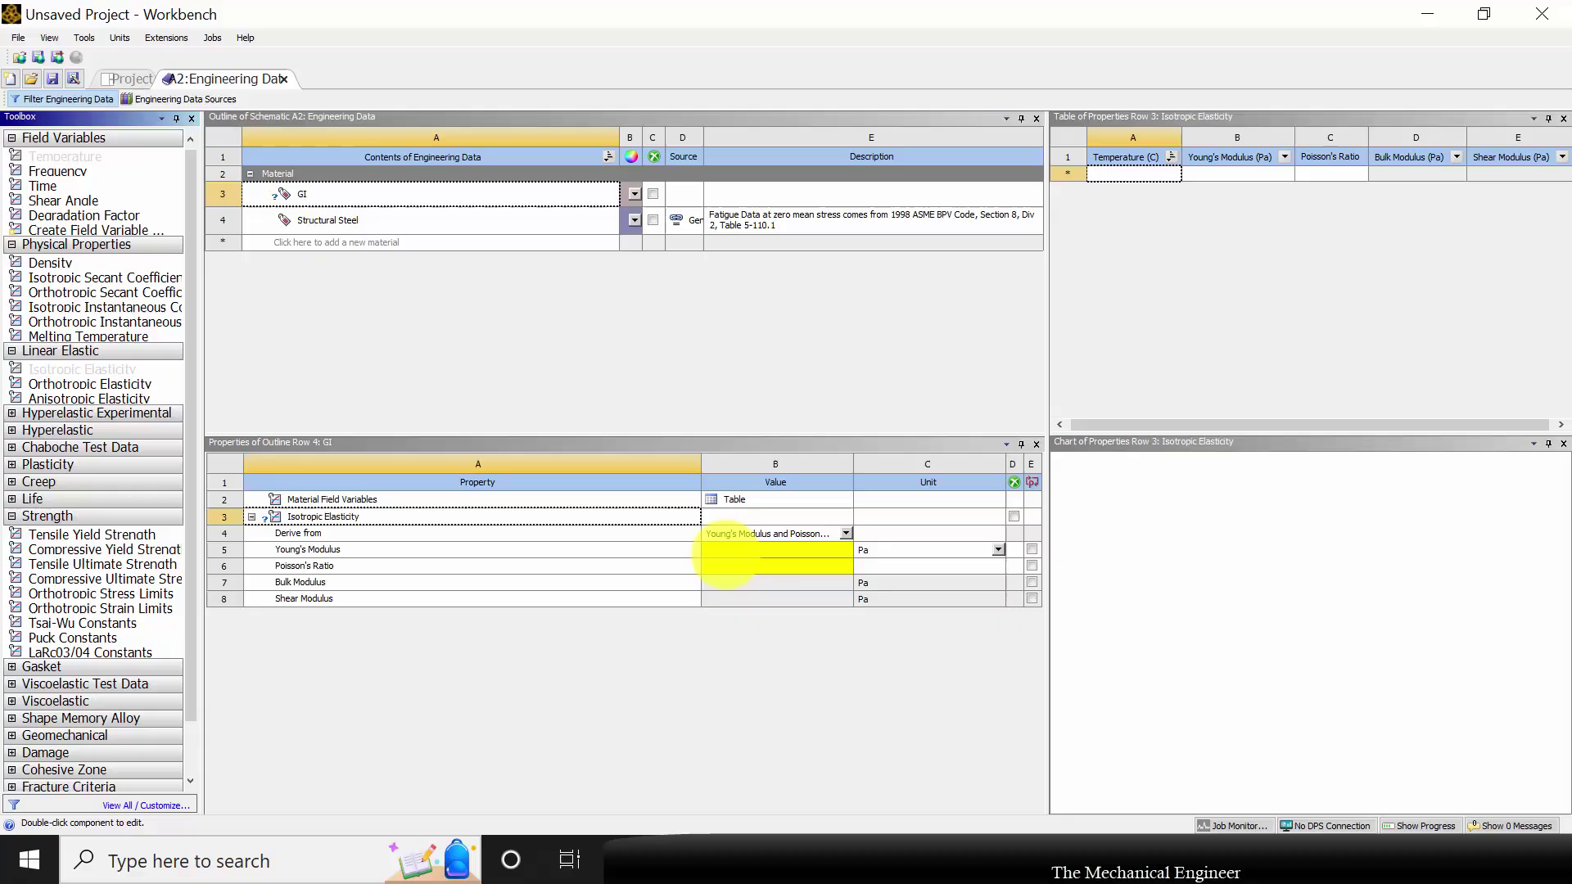
click(737, 549)
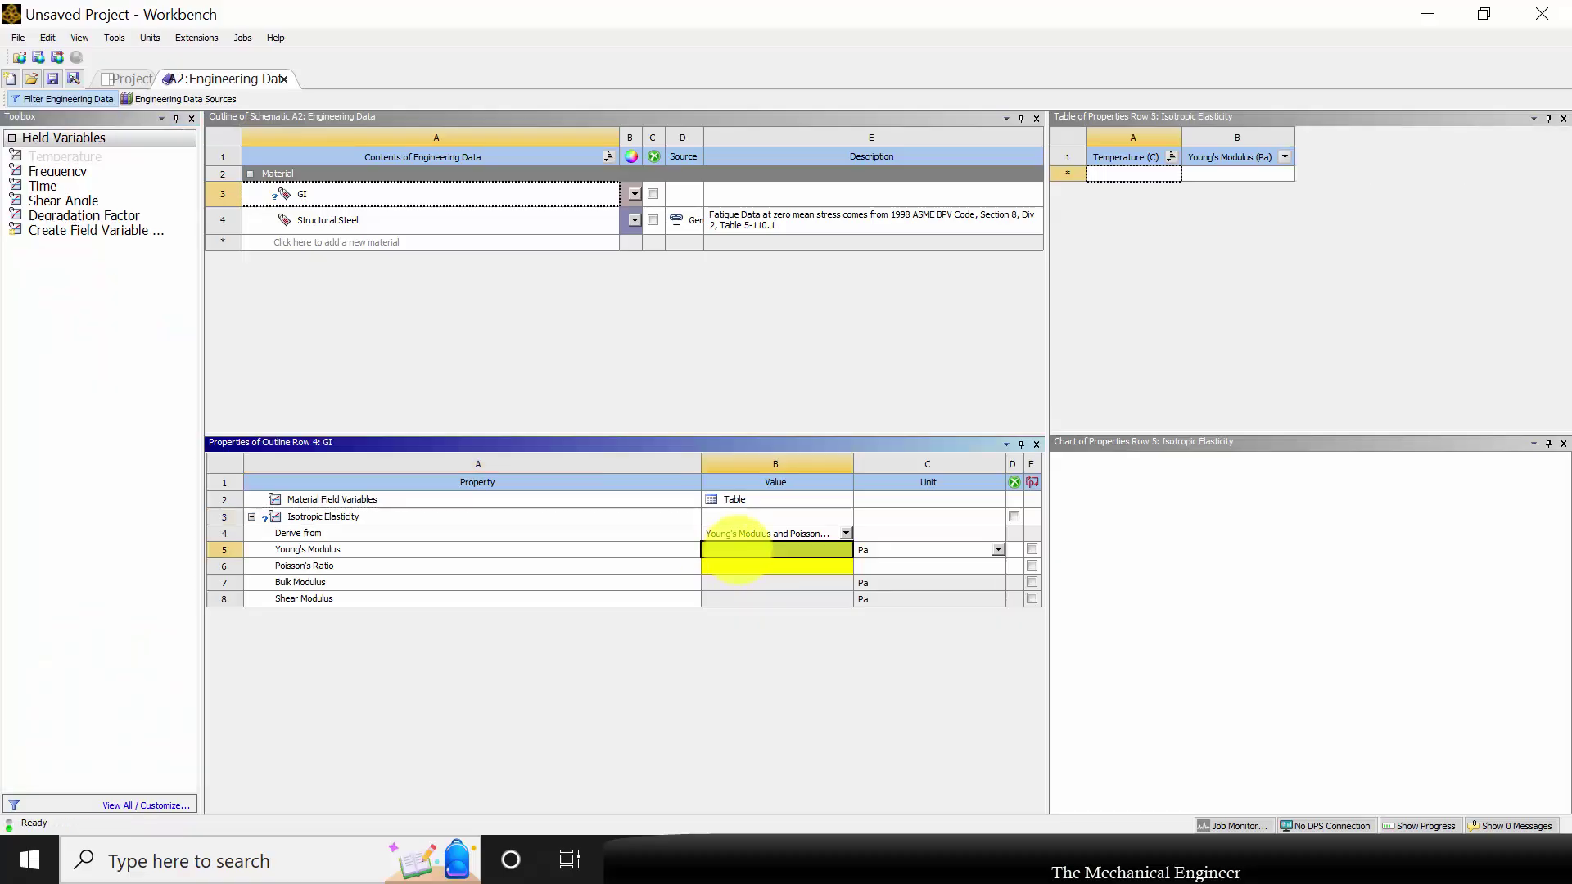
key(alt+Tab)
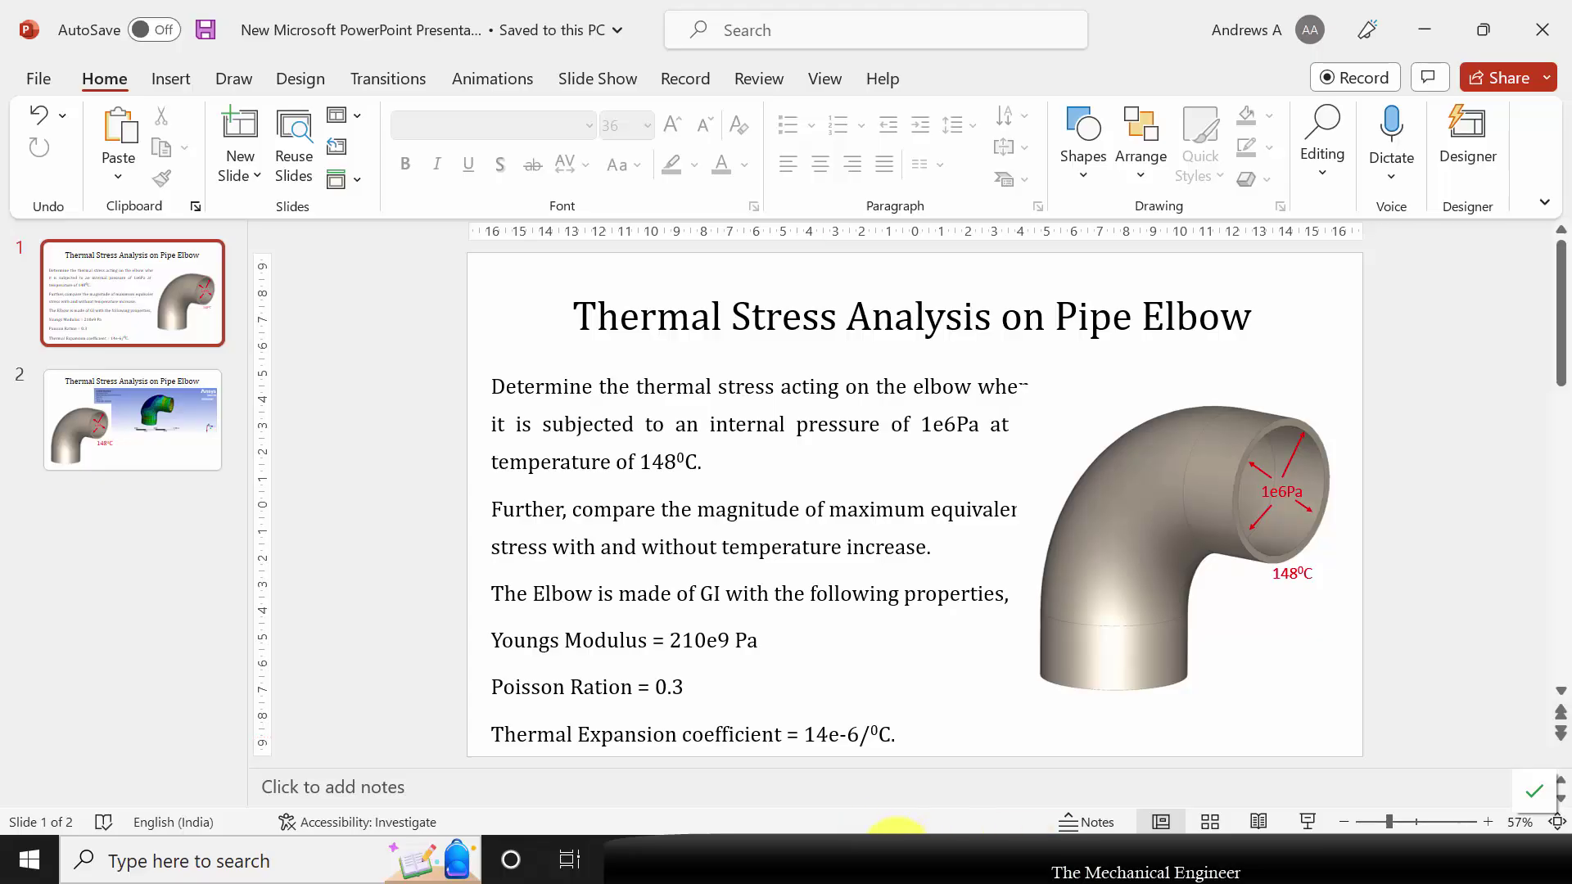
key(alt+Tab)
text(2)
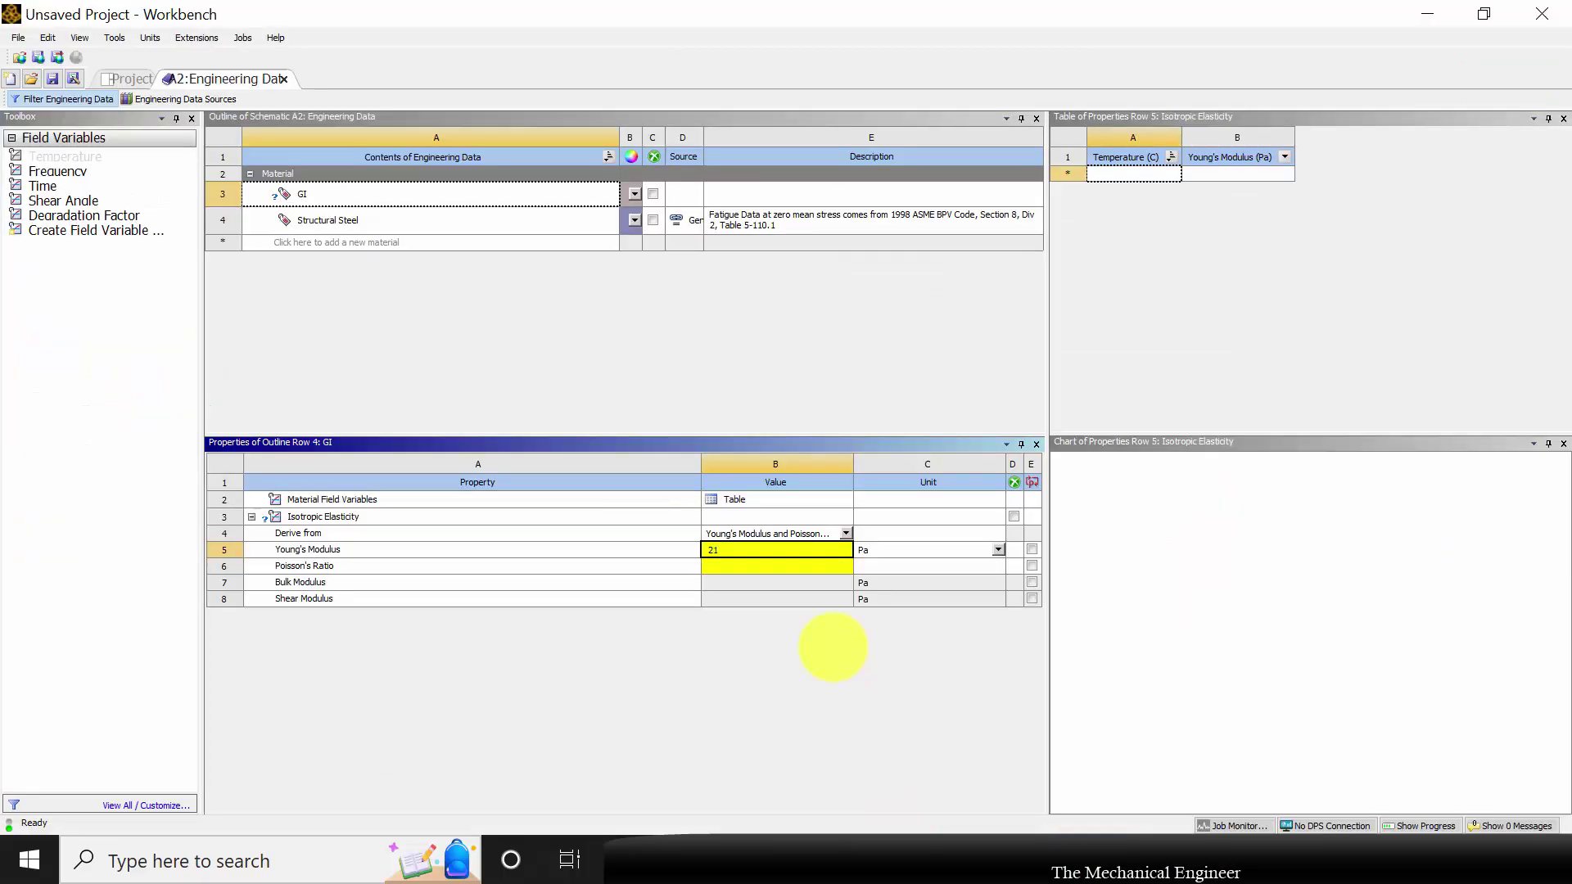
key(Return)
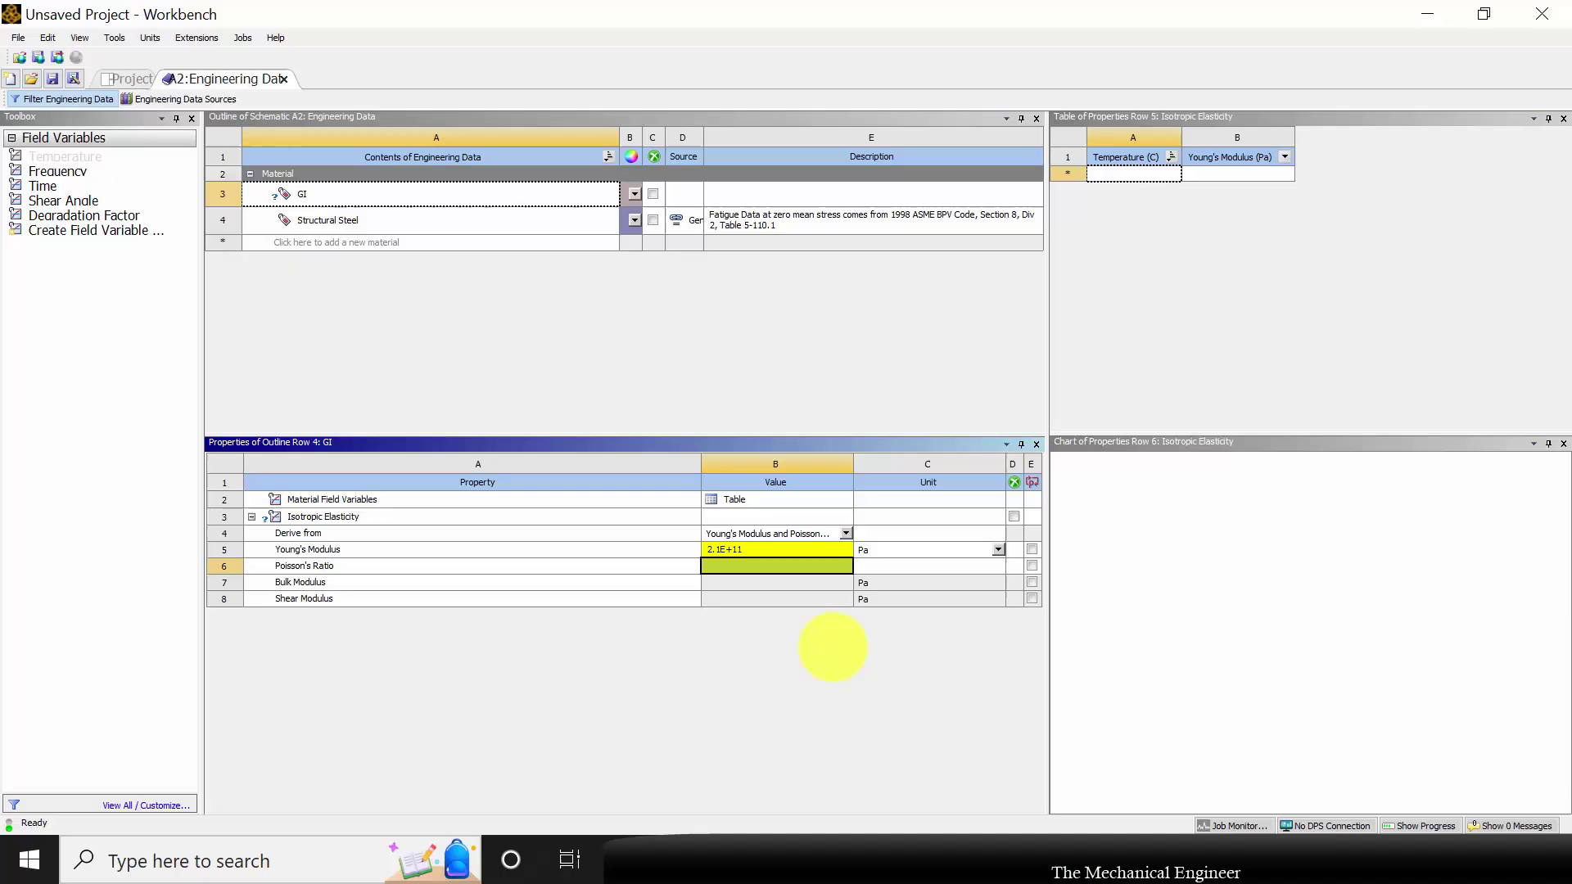
text(0.3)
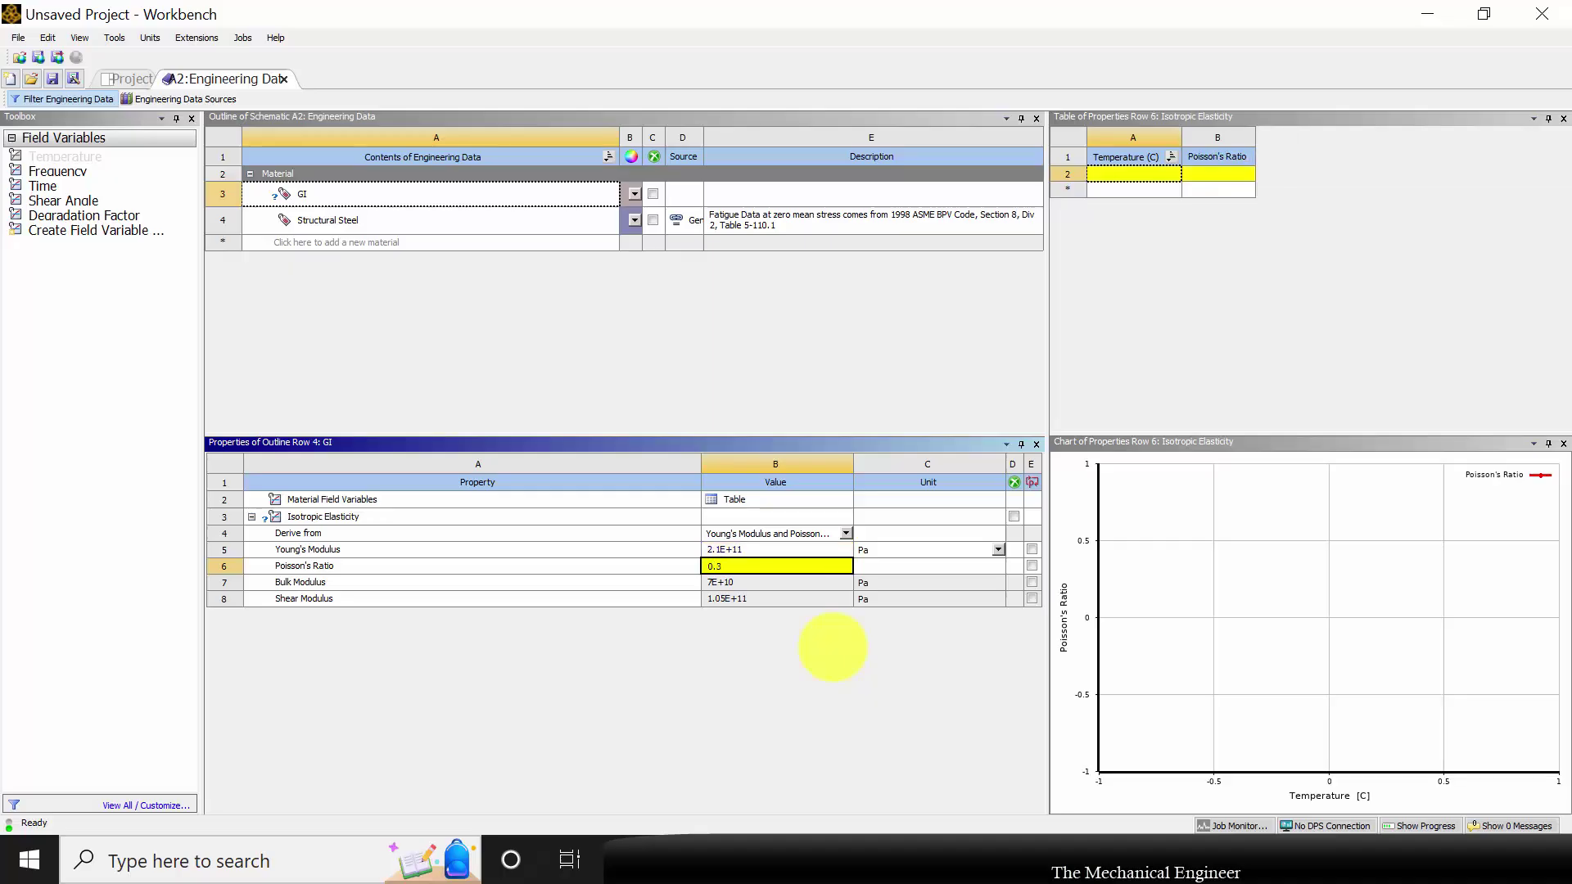
key(Return)
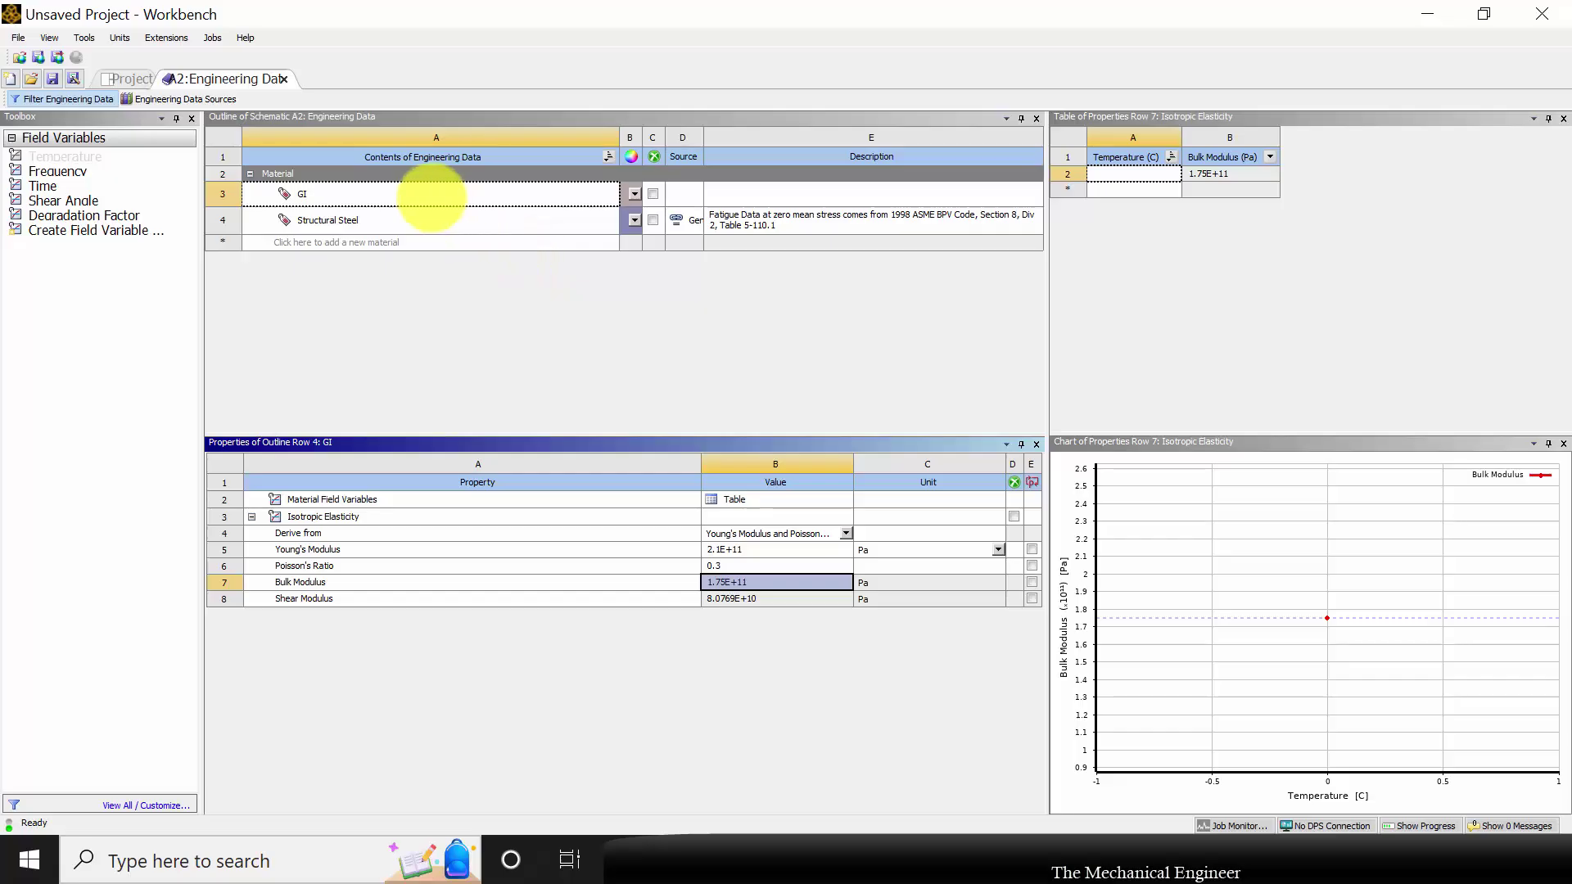
Add an isotropic instantaneous thermal expansion coefficient of 14E-6 per °C to GI
click(432, 196)
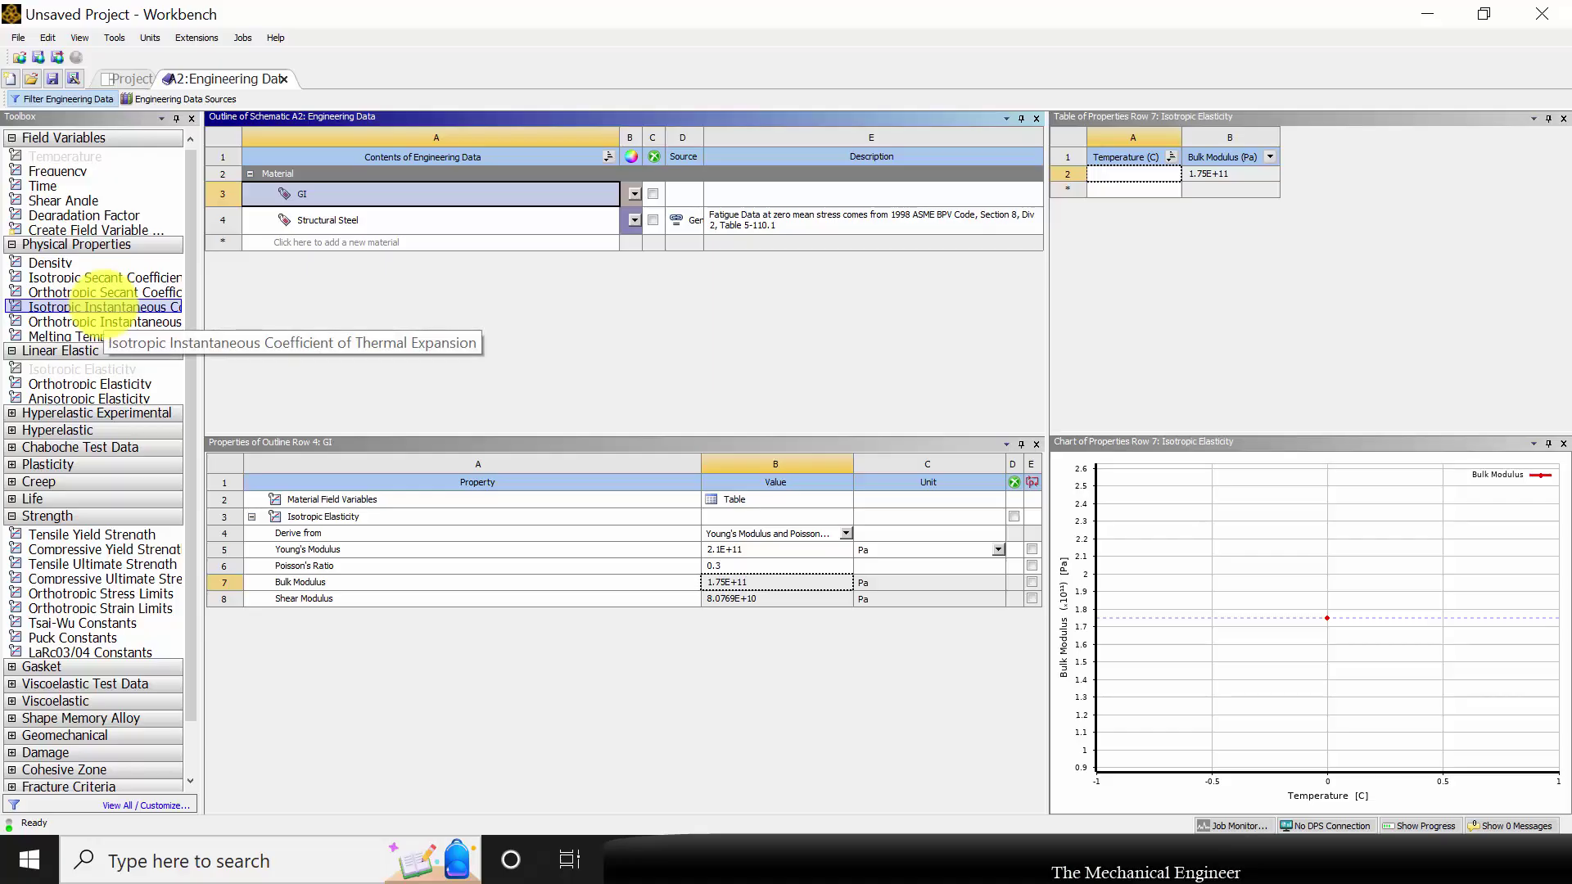
click(104, 306)
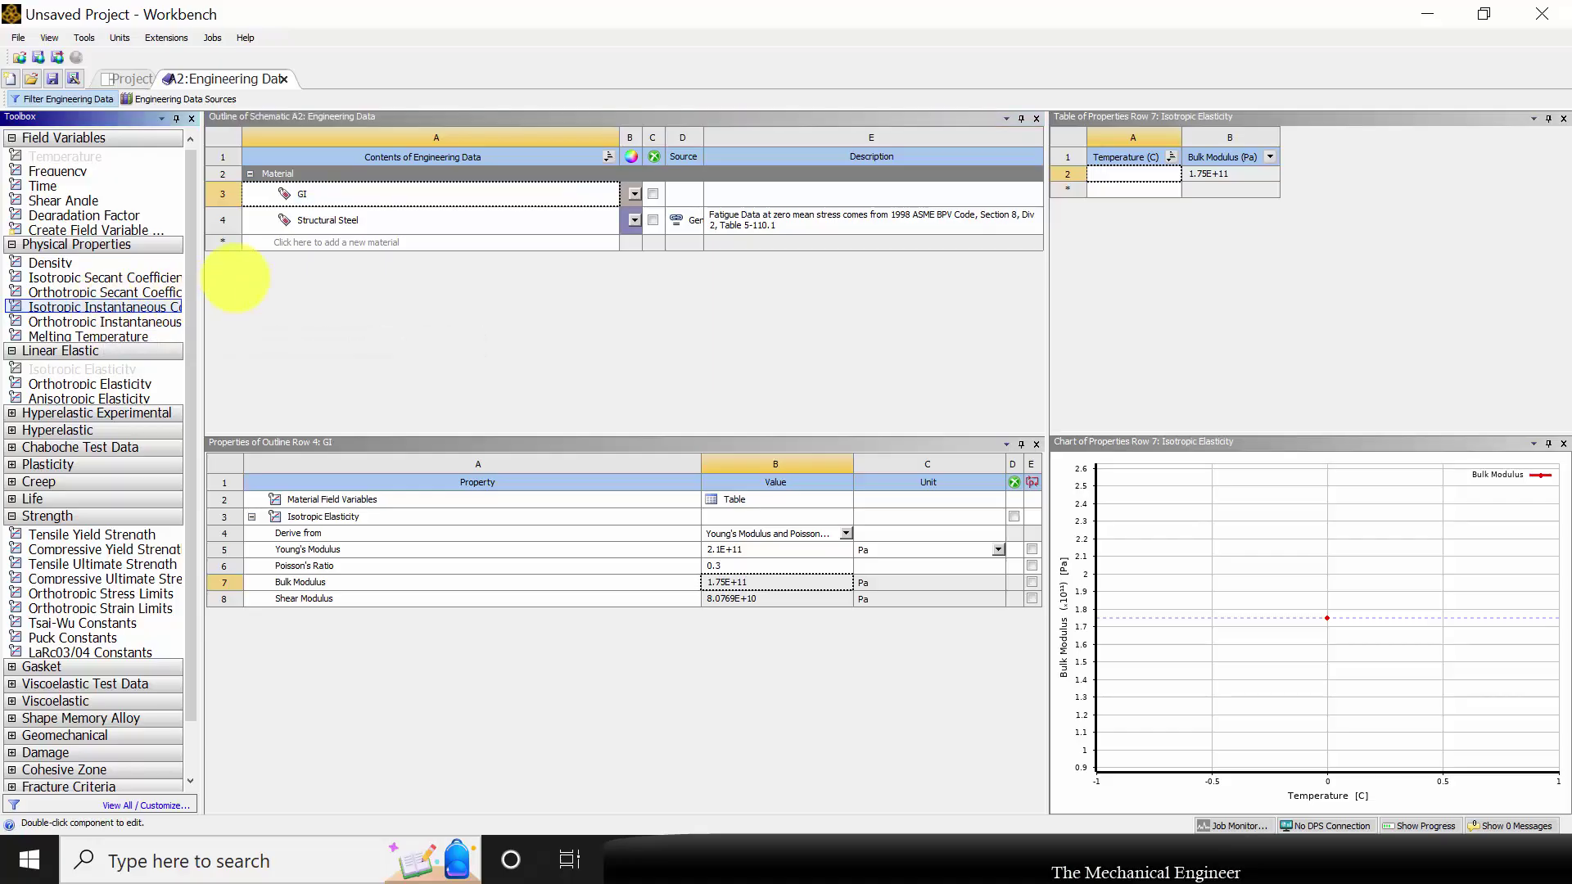
drag(316, 195, 315, 196)
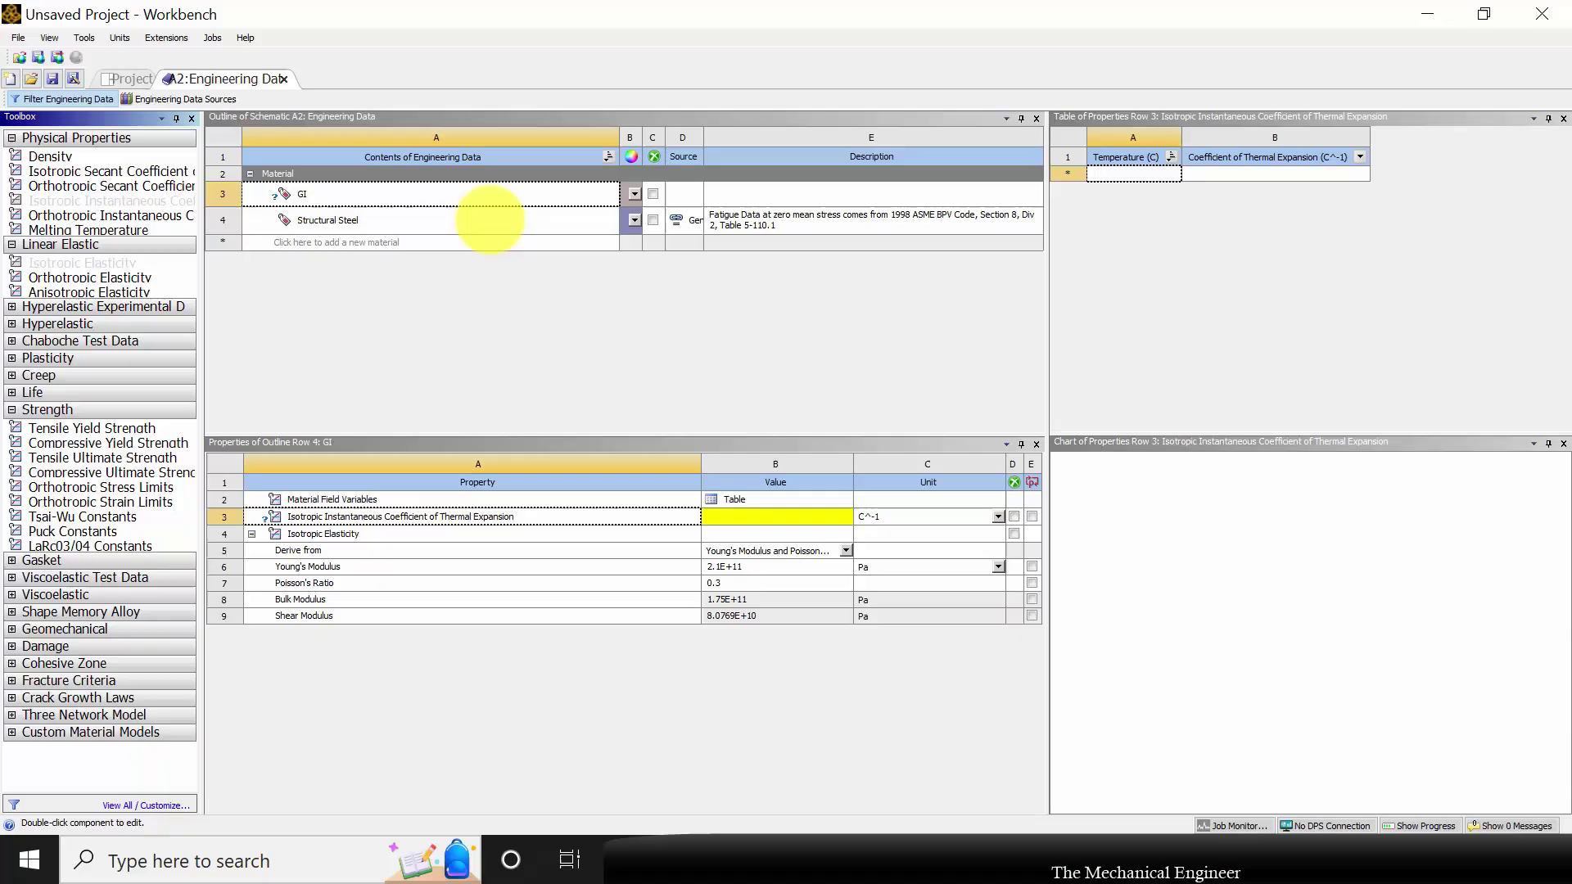
click(776, 517)
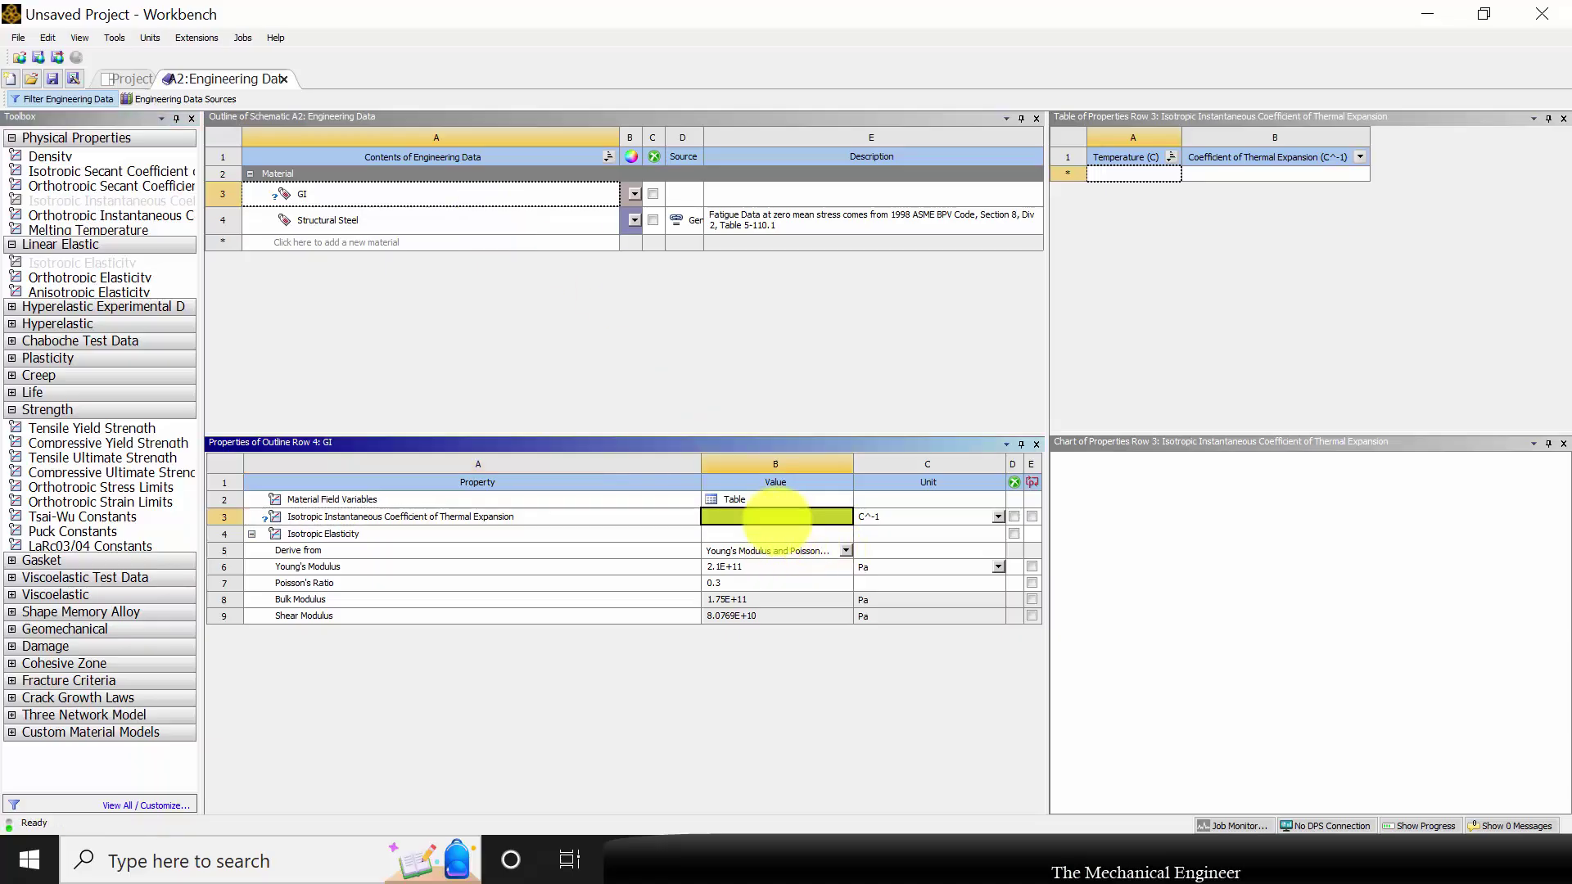
text(14)
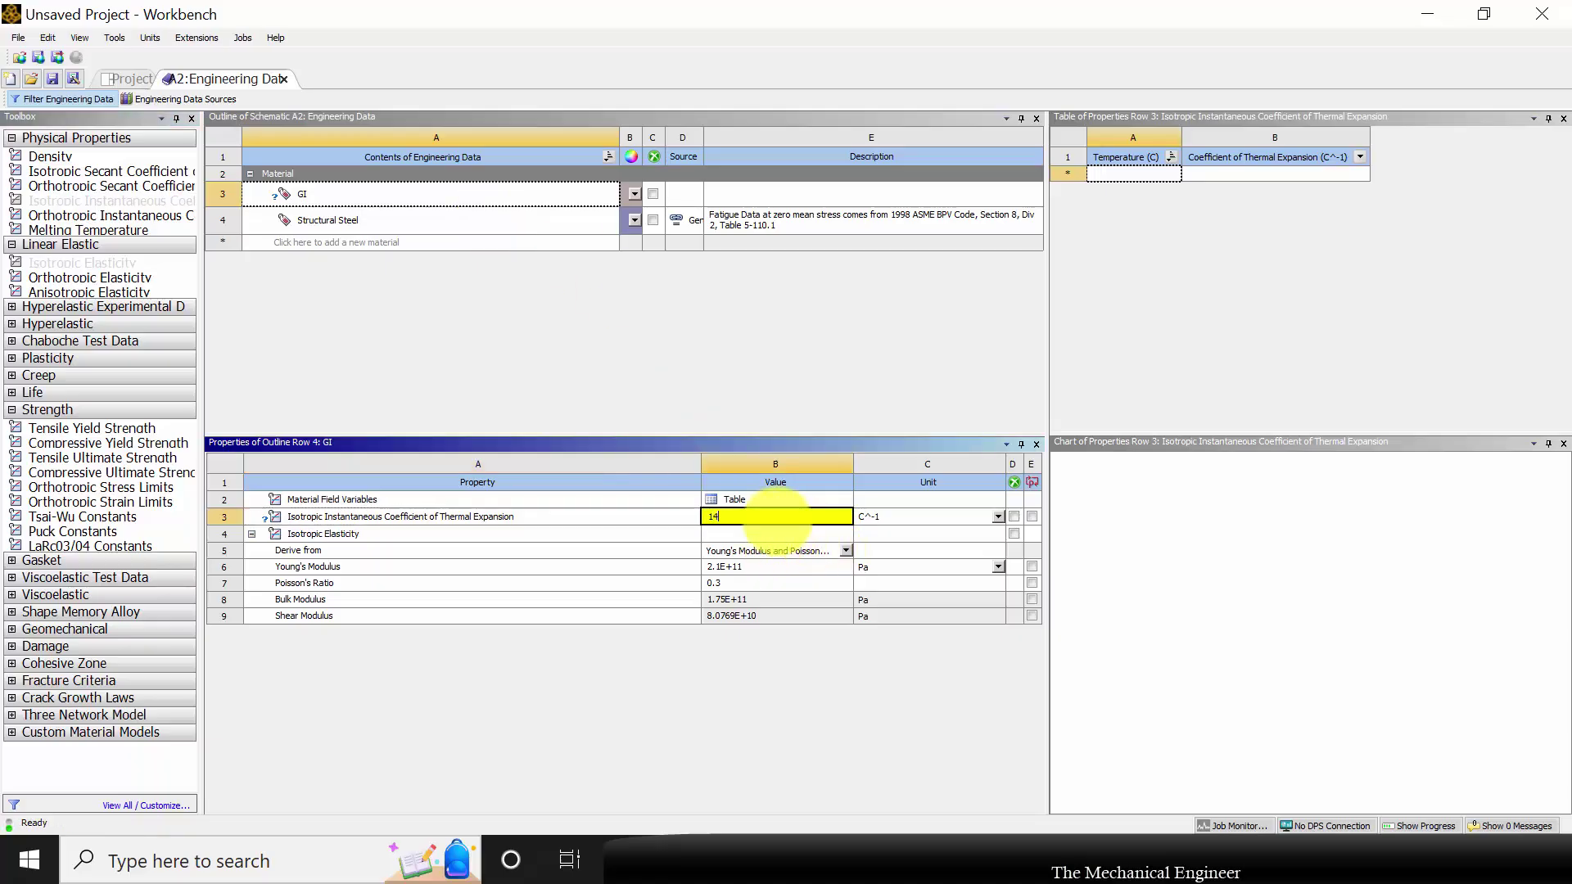
text(E-6)
key(Return)
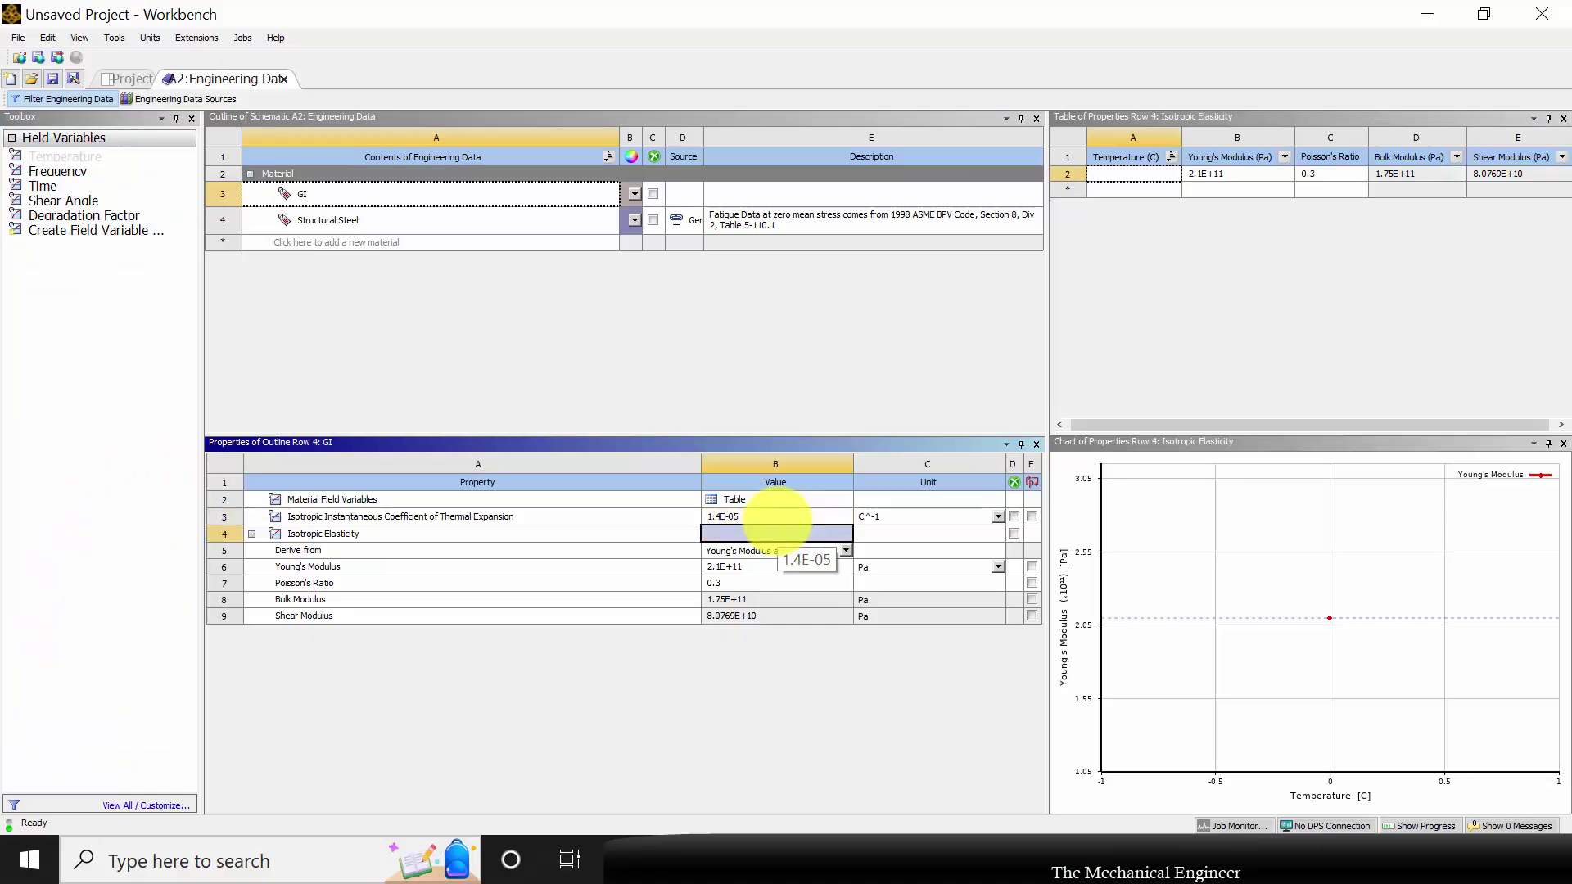
Import Elbow.IGS as the system geometry and open the model in Mechanical
click(123, 78)
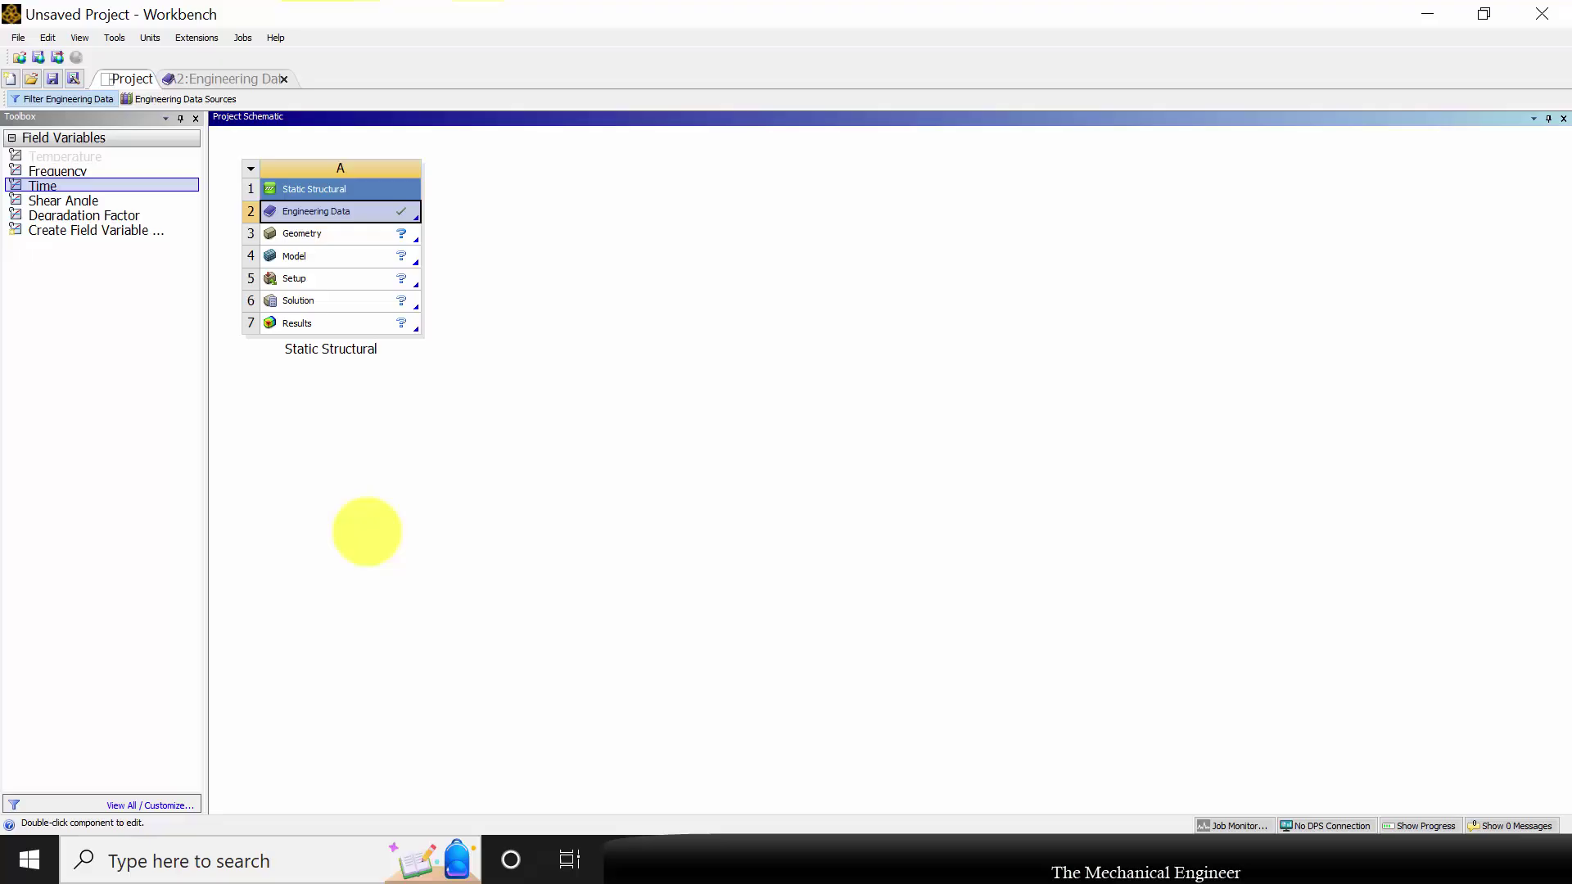
click(367, 401)
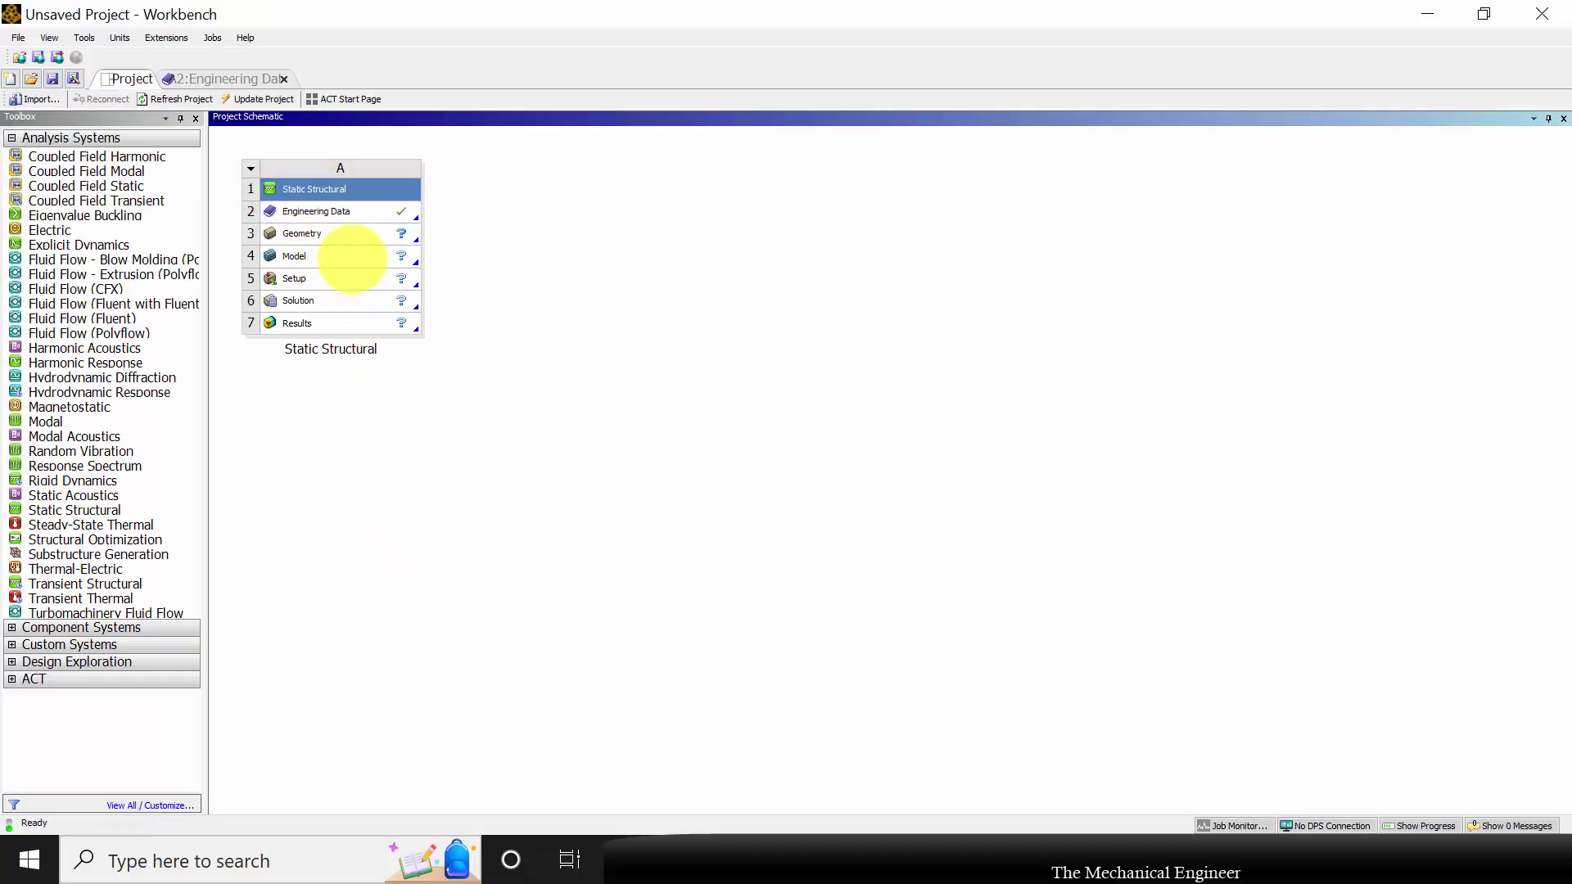
click(331, 233)
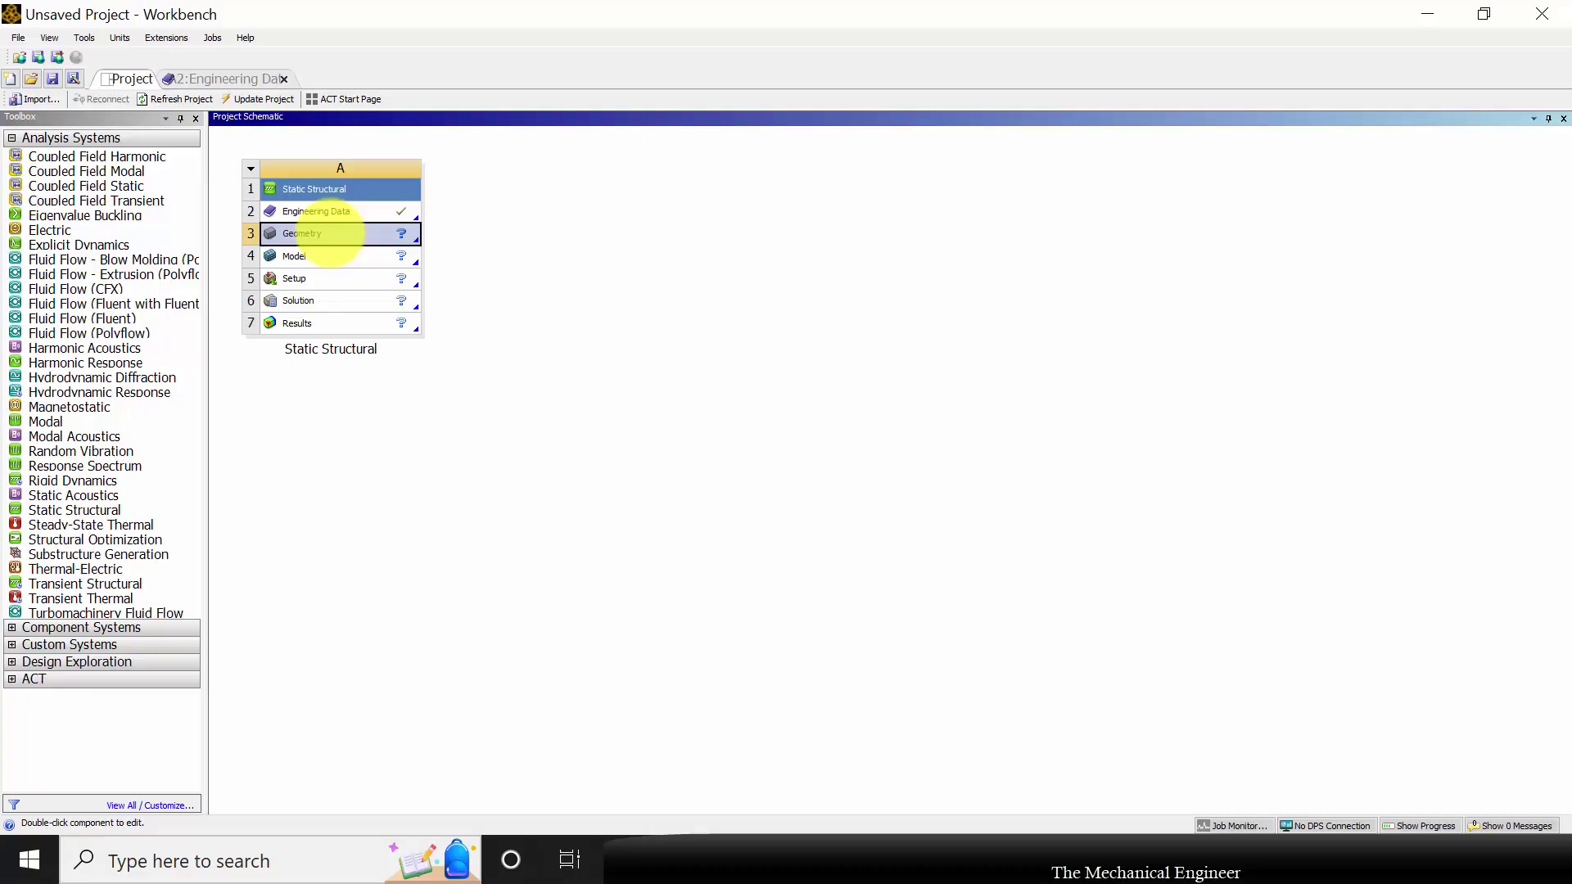
right_click(331, 233)
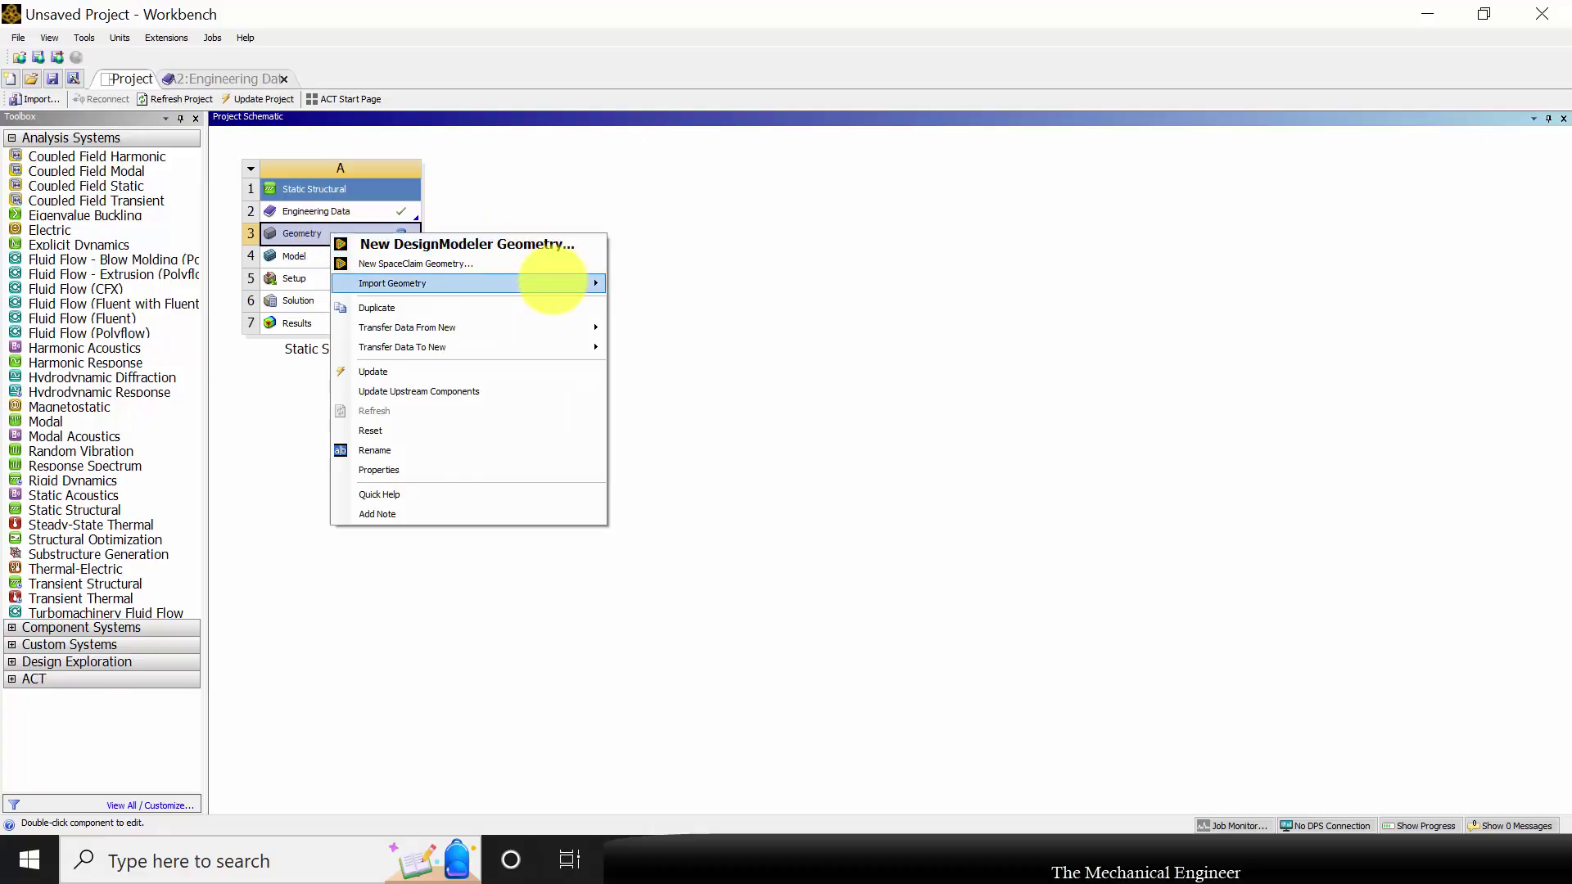
mouse_move(571, 284)
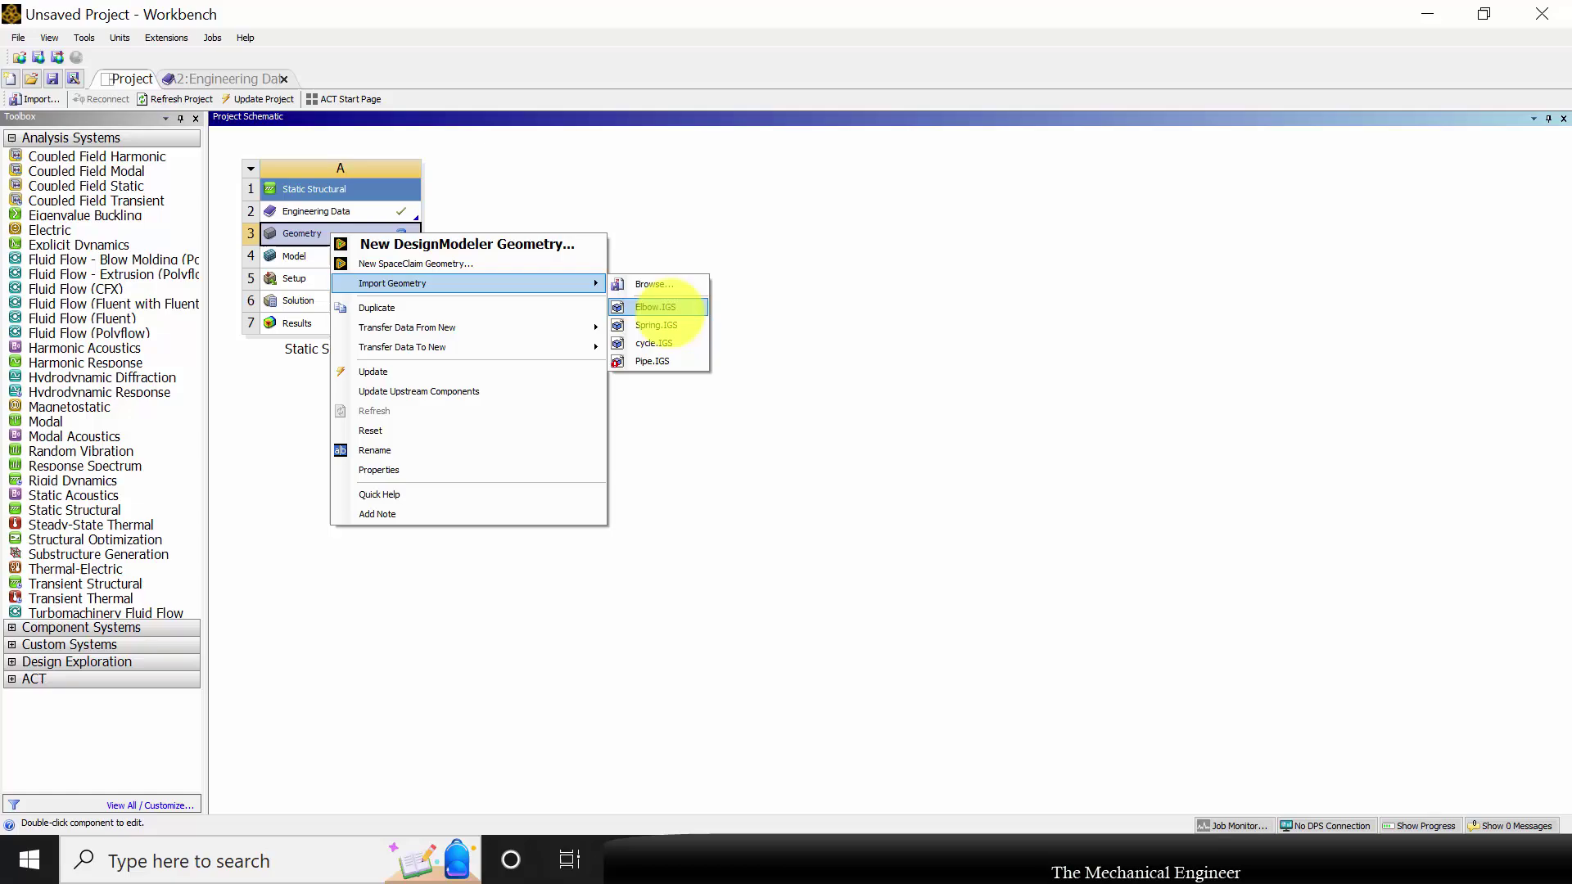
click(656, 307)
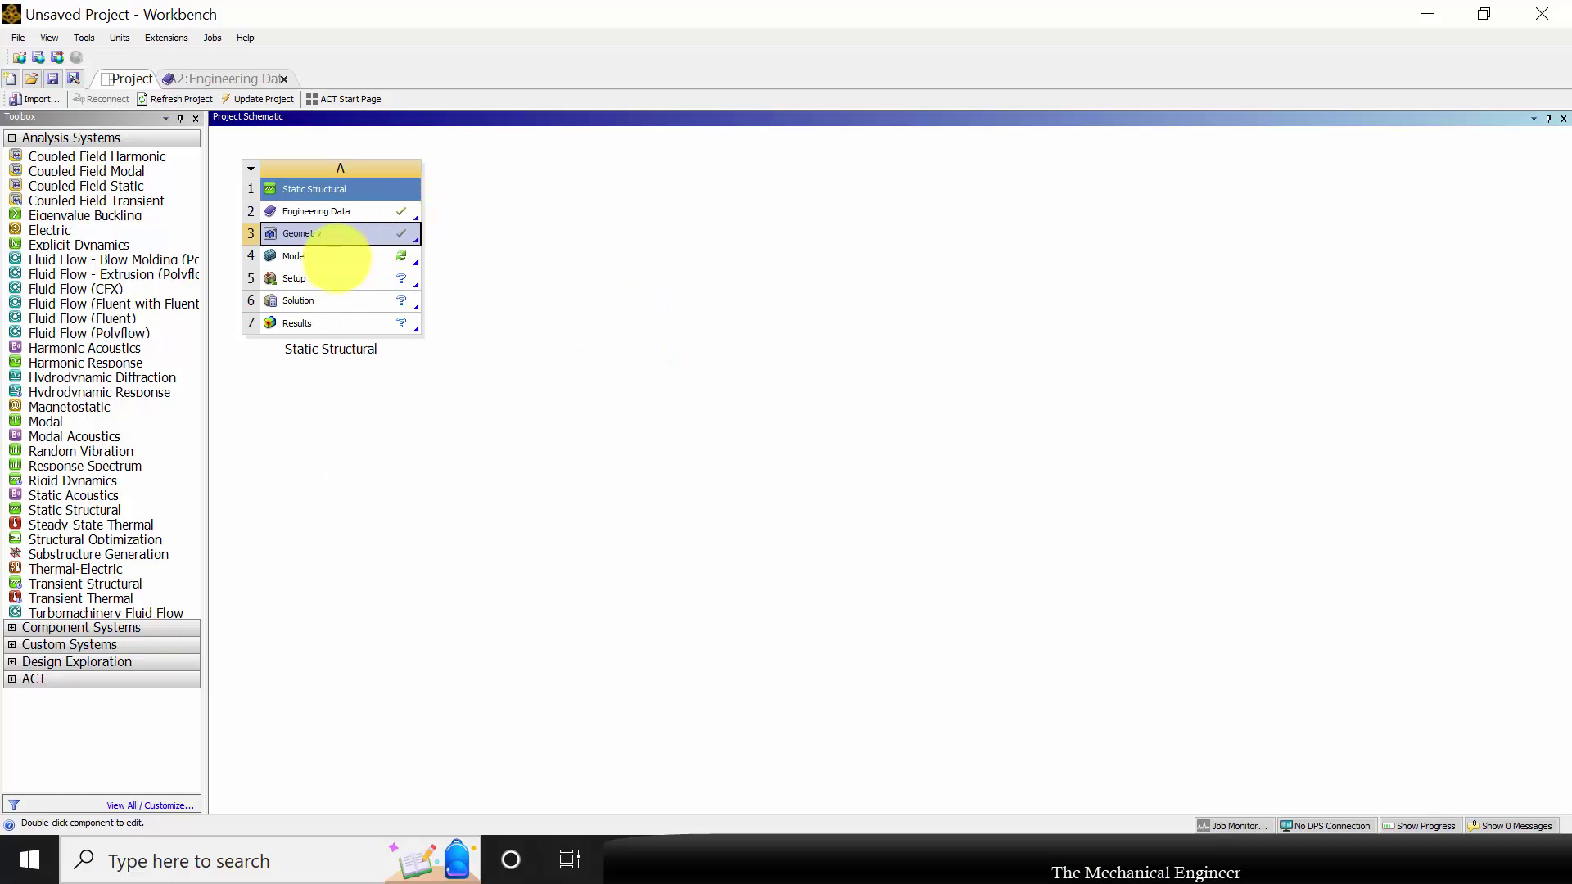
right_click(336, 257)
click(391, 269)
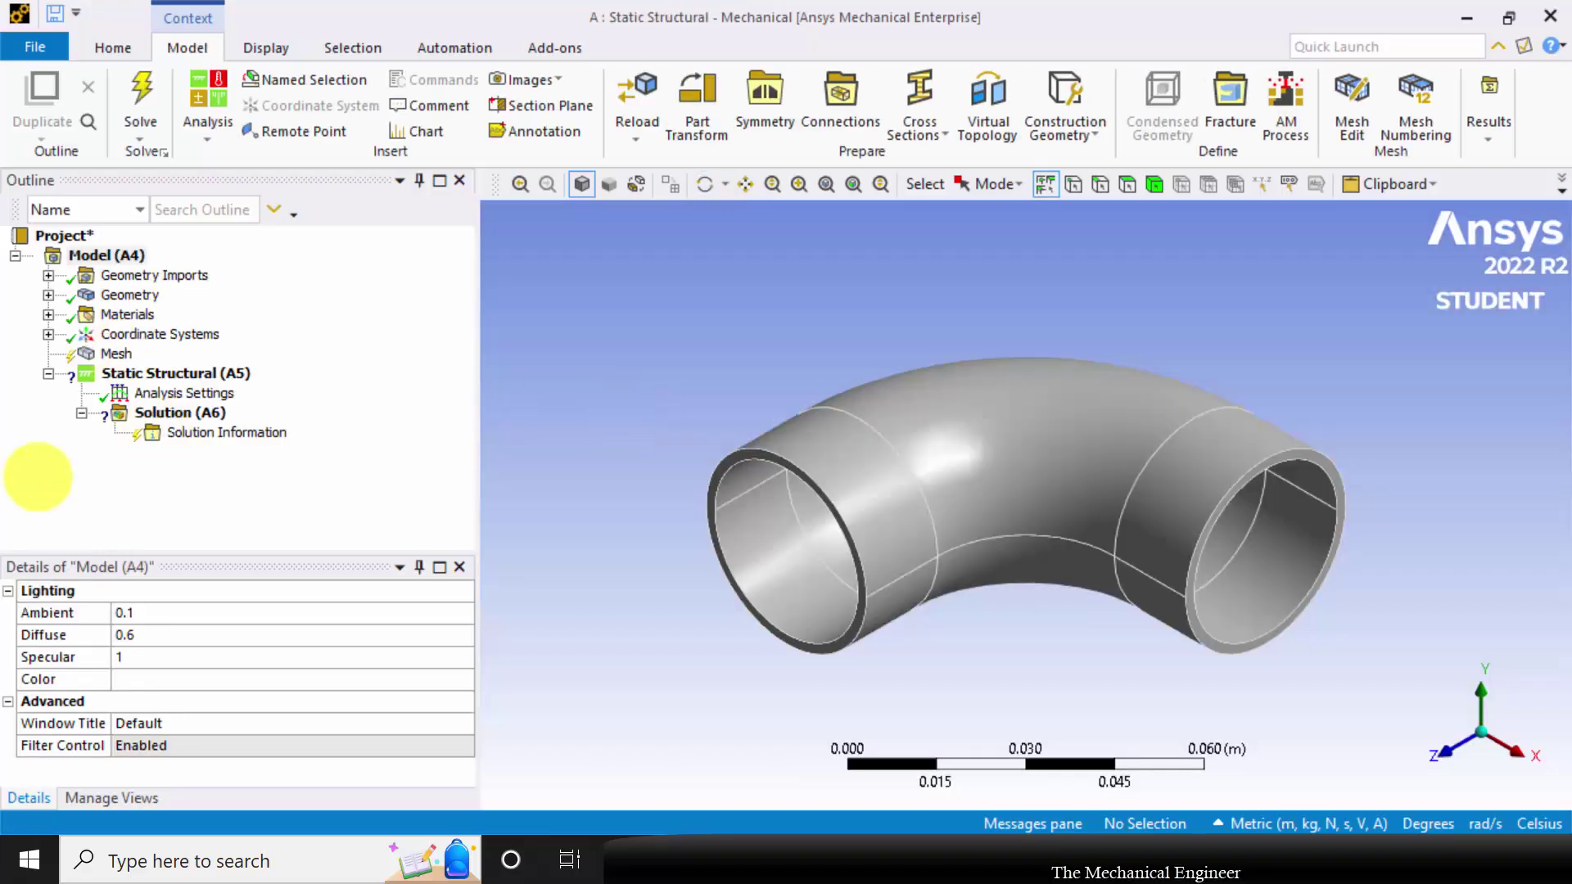
Generate the default mesh on the pipe elbow from the Mesh branch
click(115, 354)
right_click(114, 354)
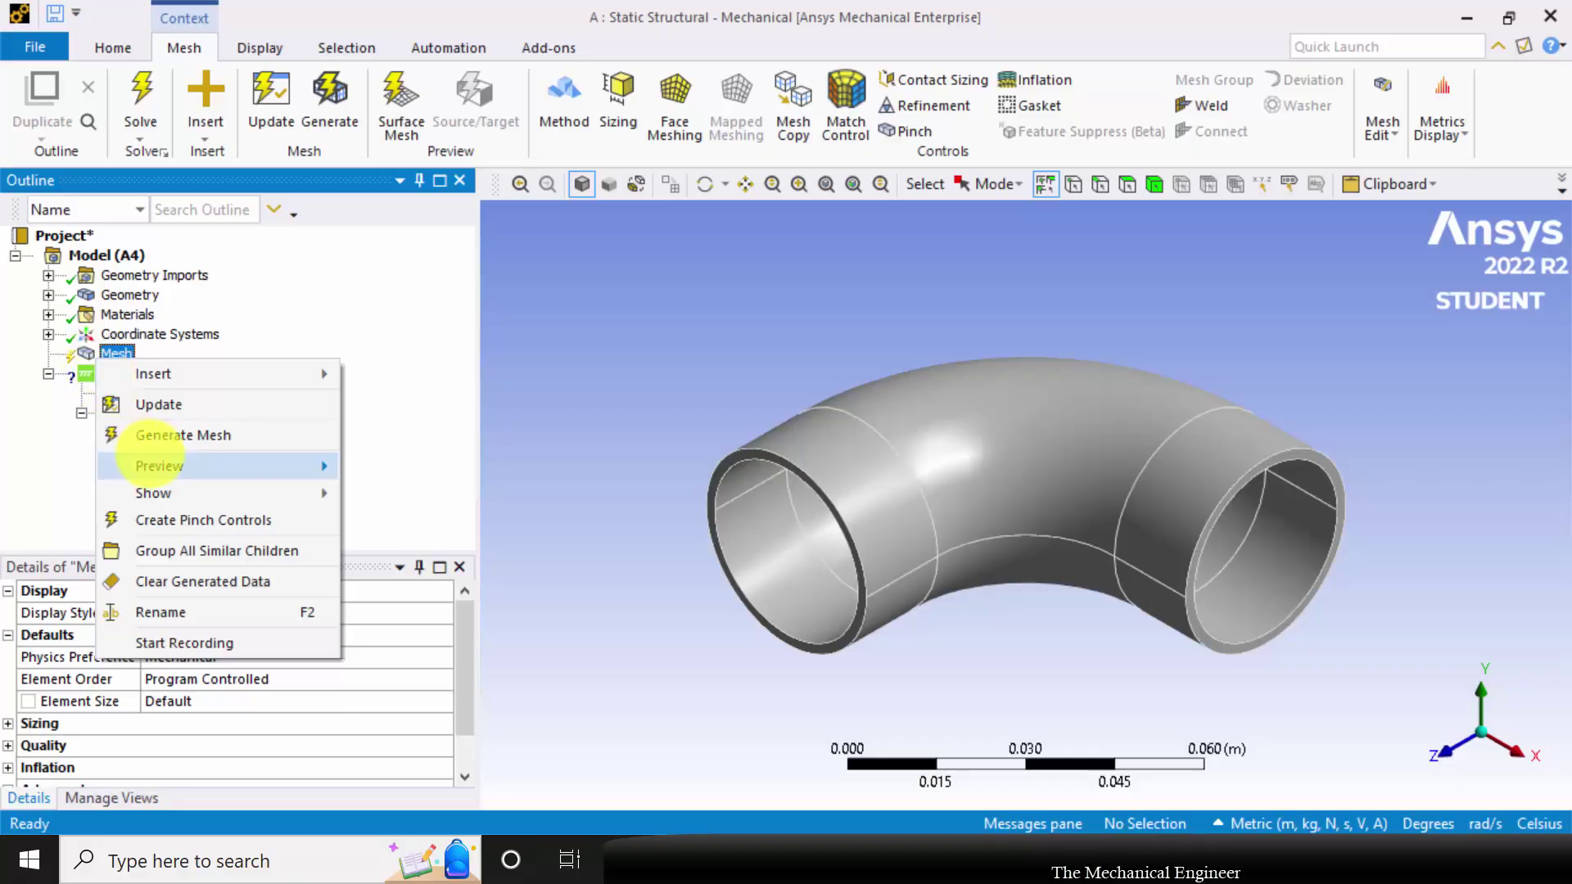
click(160, 435)
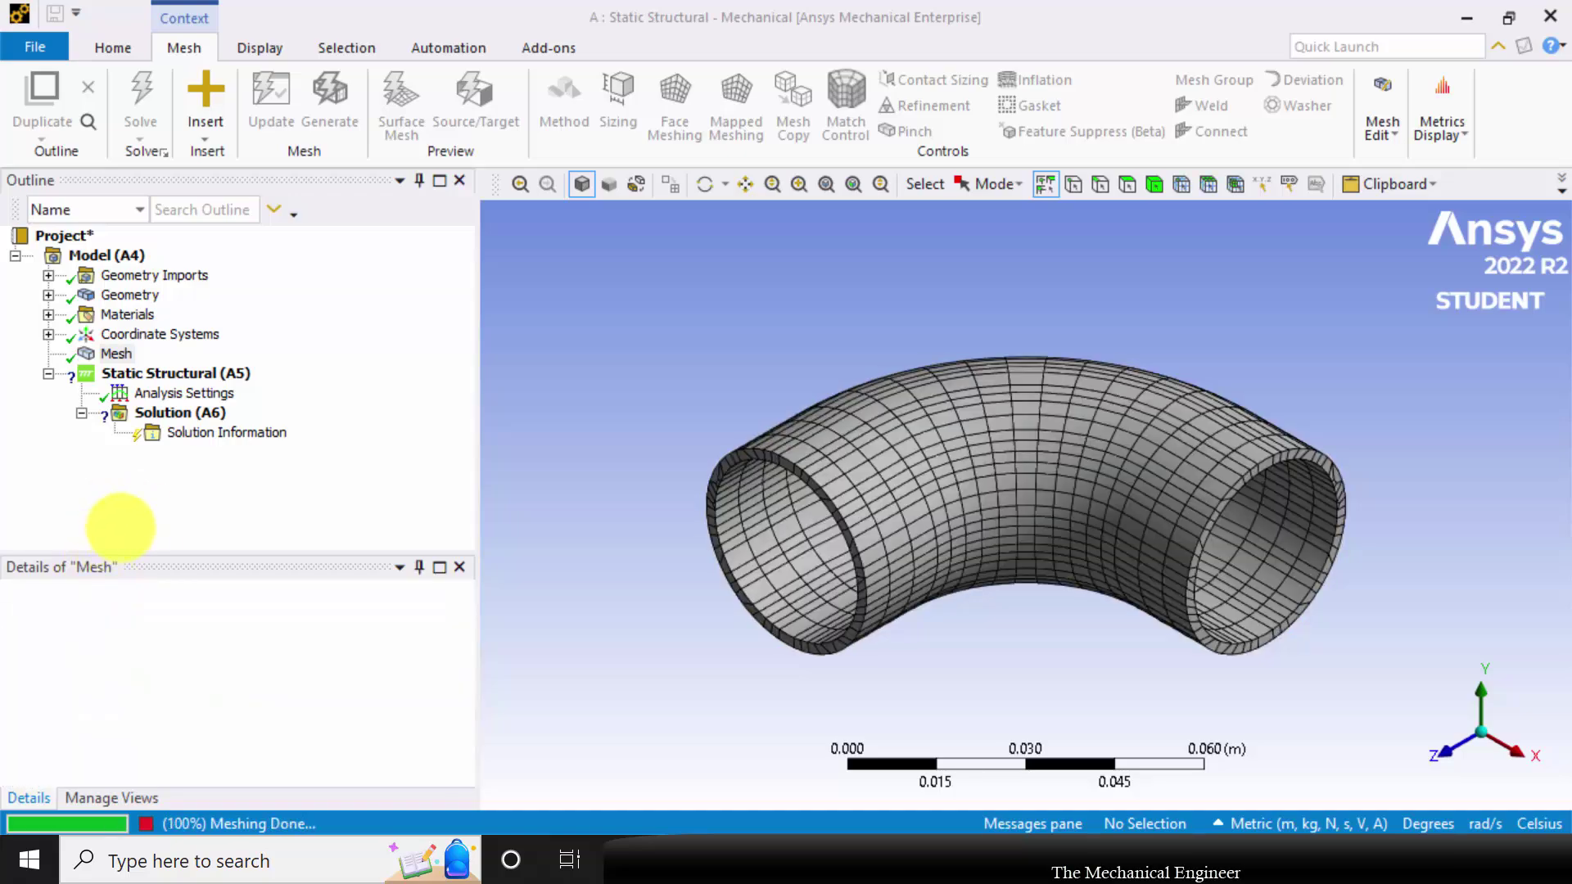
Add a Fixed Support on the four inner faces at both pipe ends
click(176, 374)
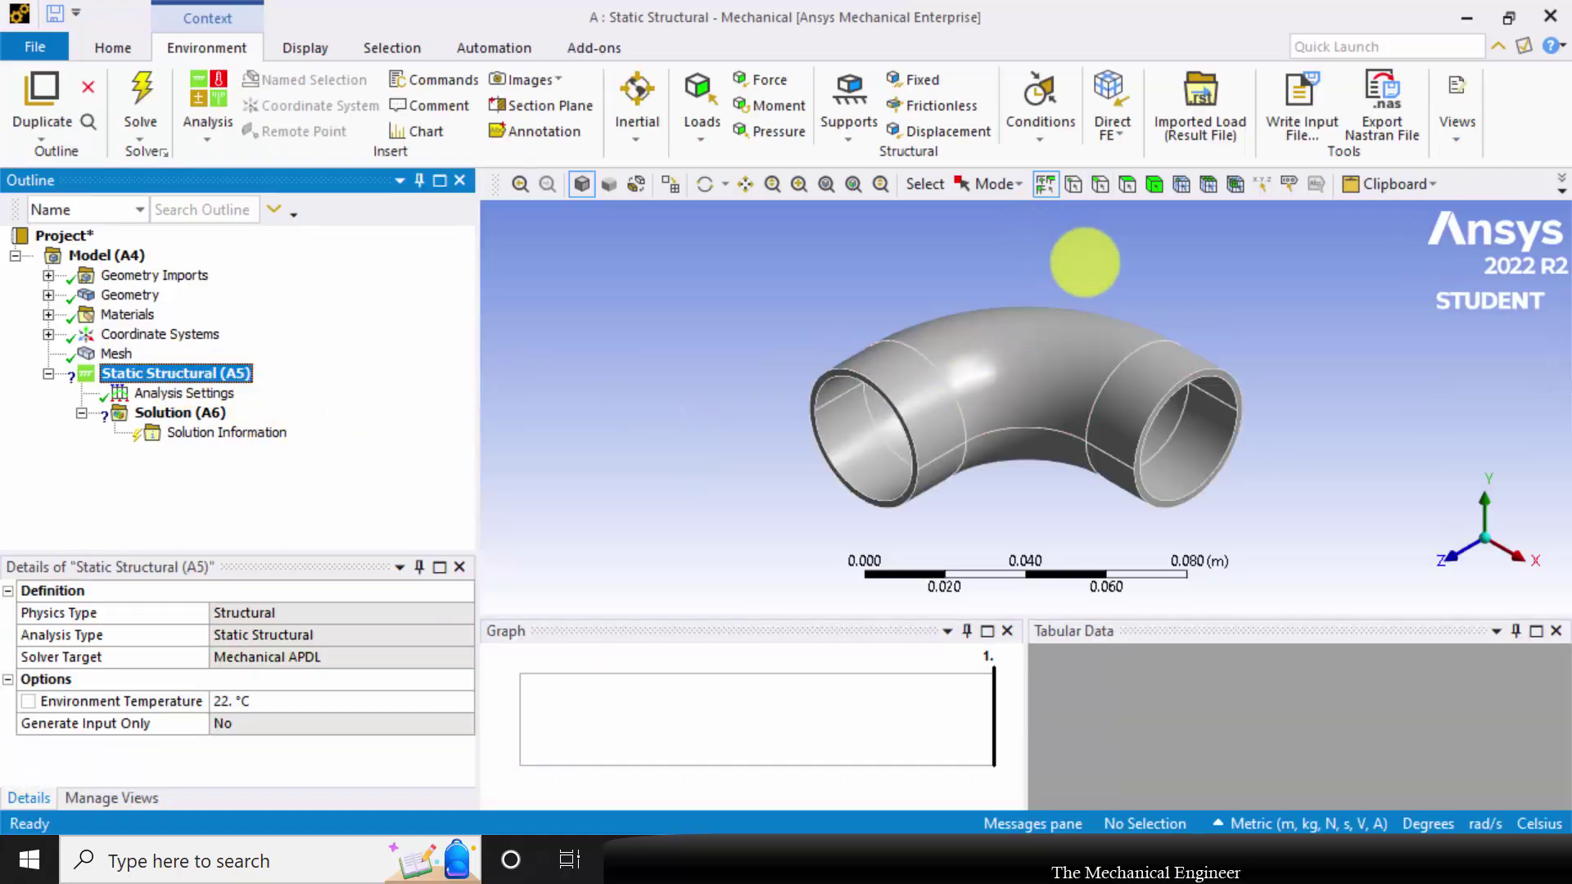
middle_drag(1073, 253, 1066, 287)
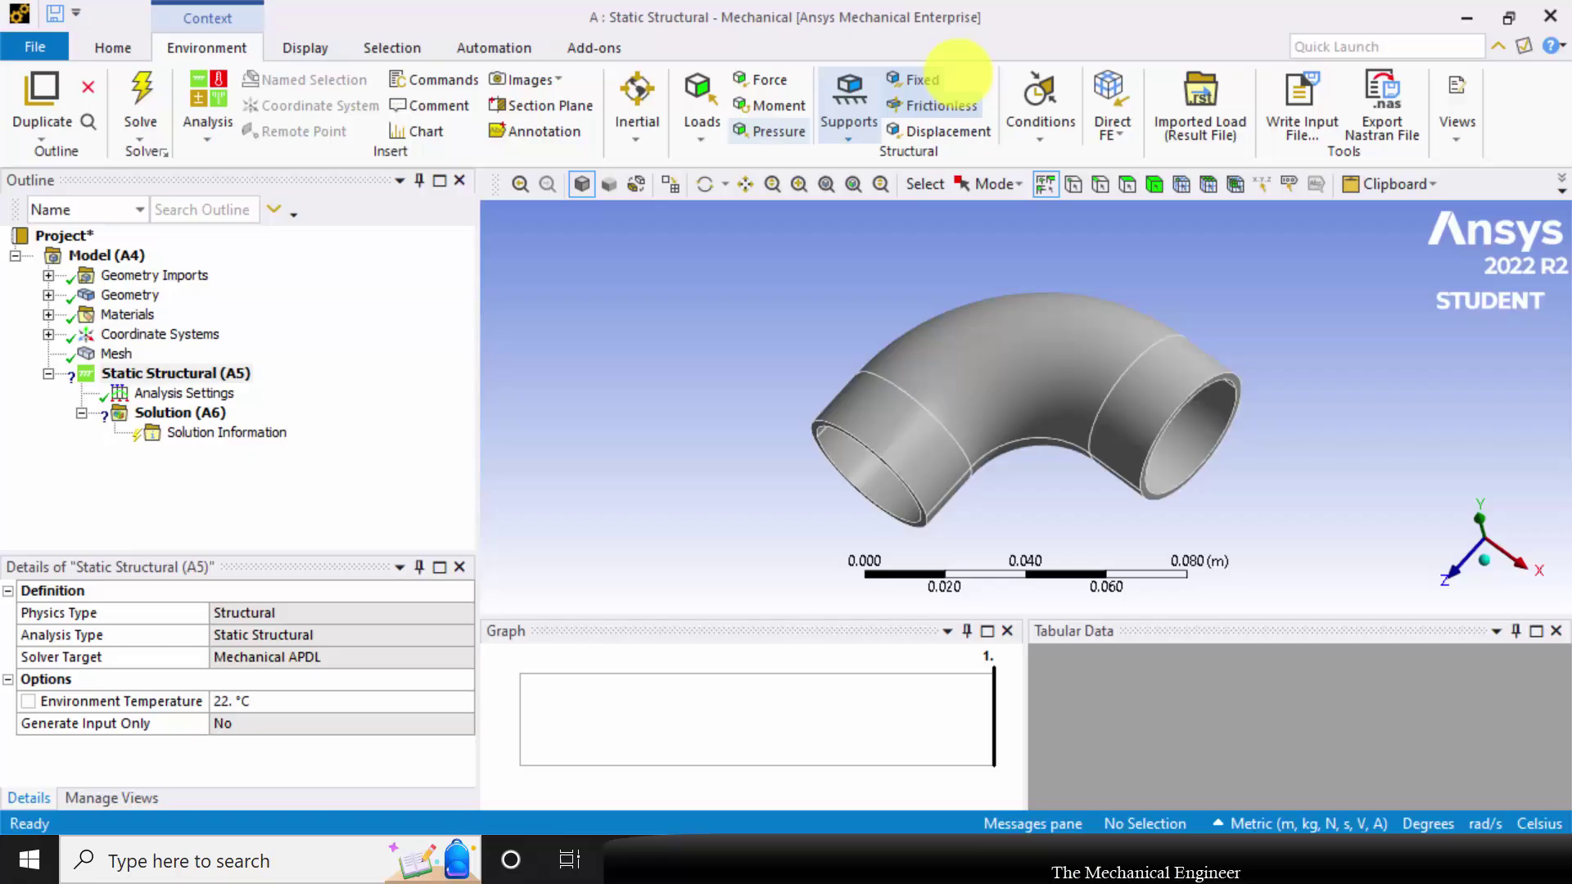
click(909, 79)
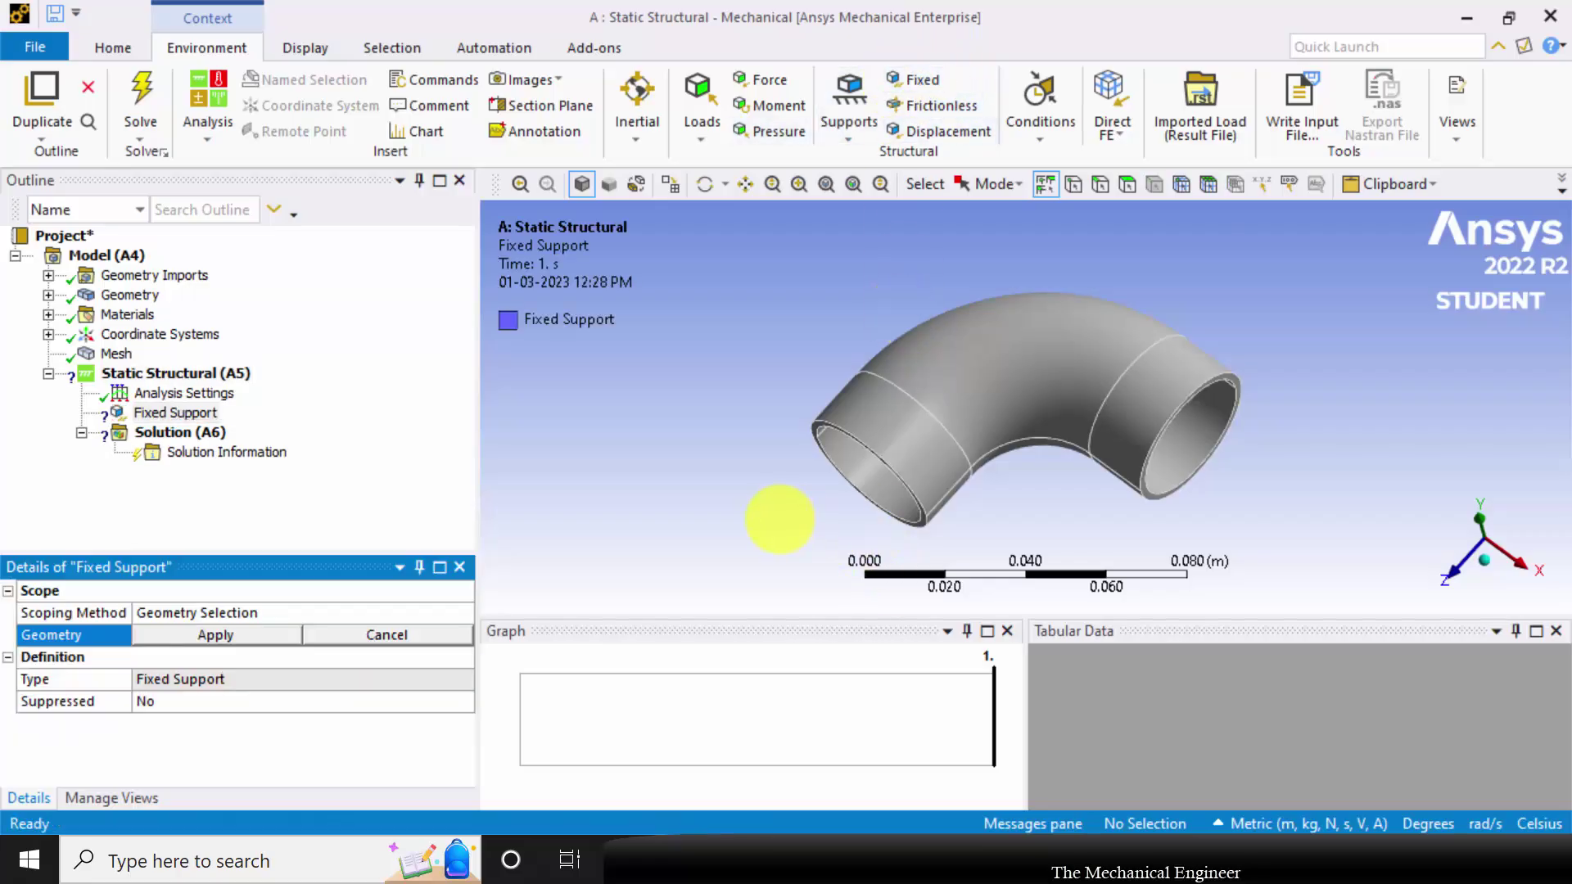
middle_drag(779, 519, 819, 468)
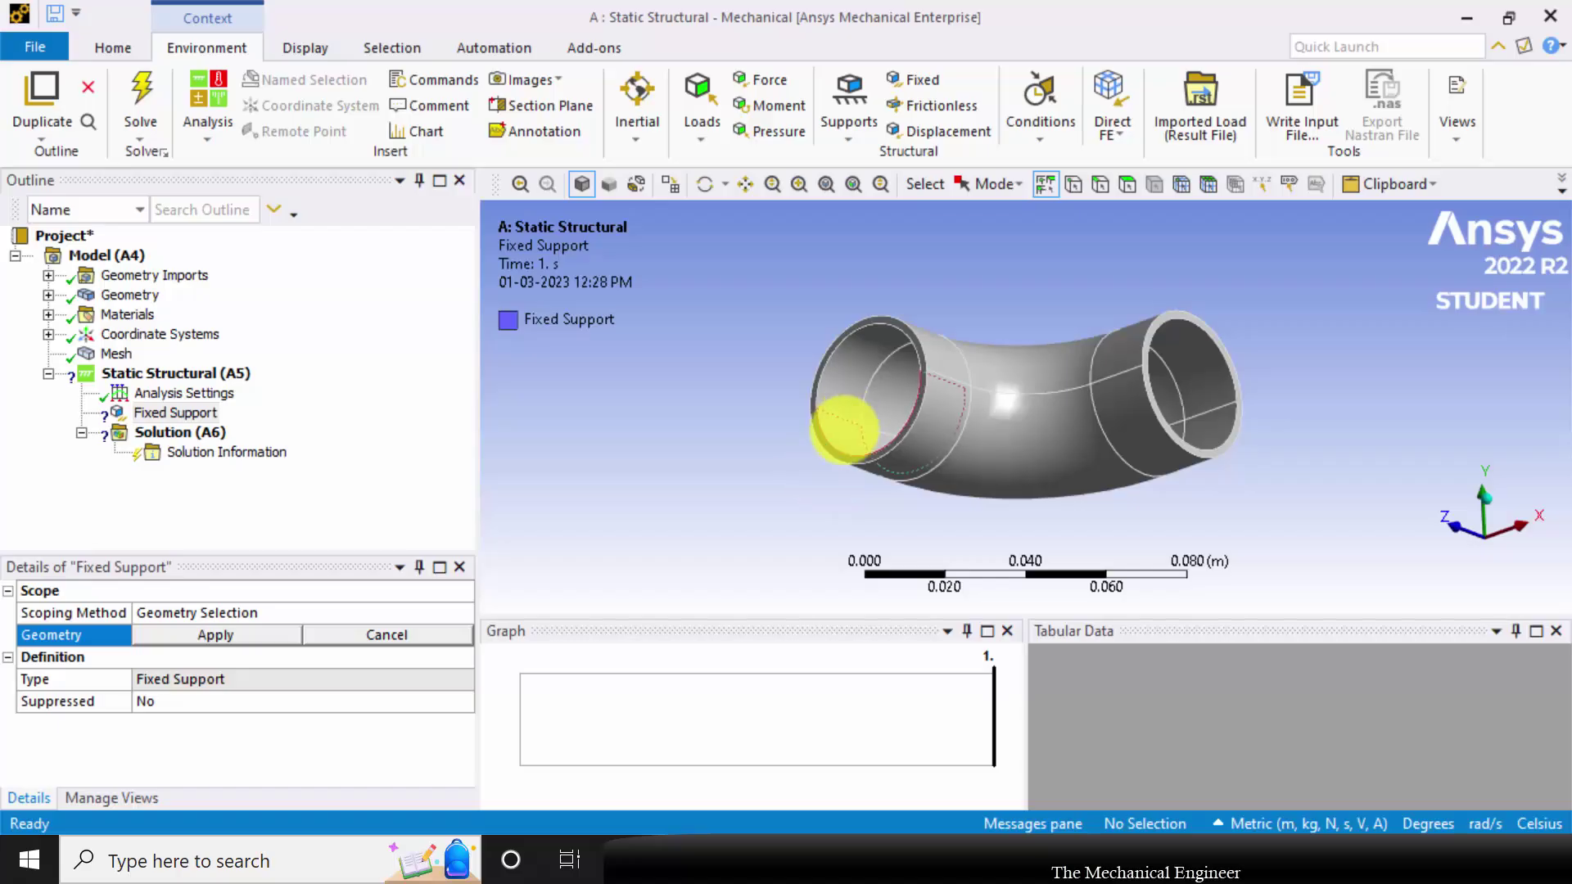
click(843, 360)
ctrl+click(928, 352)
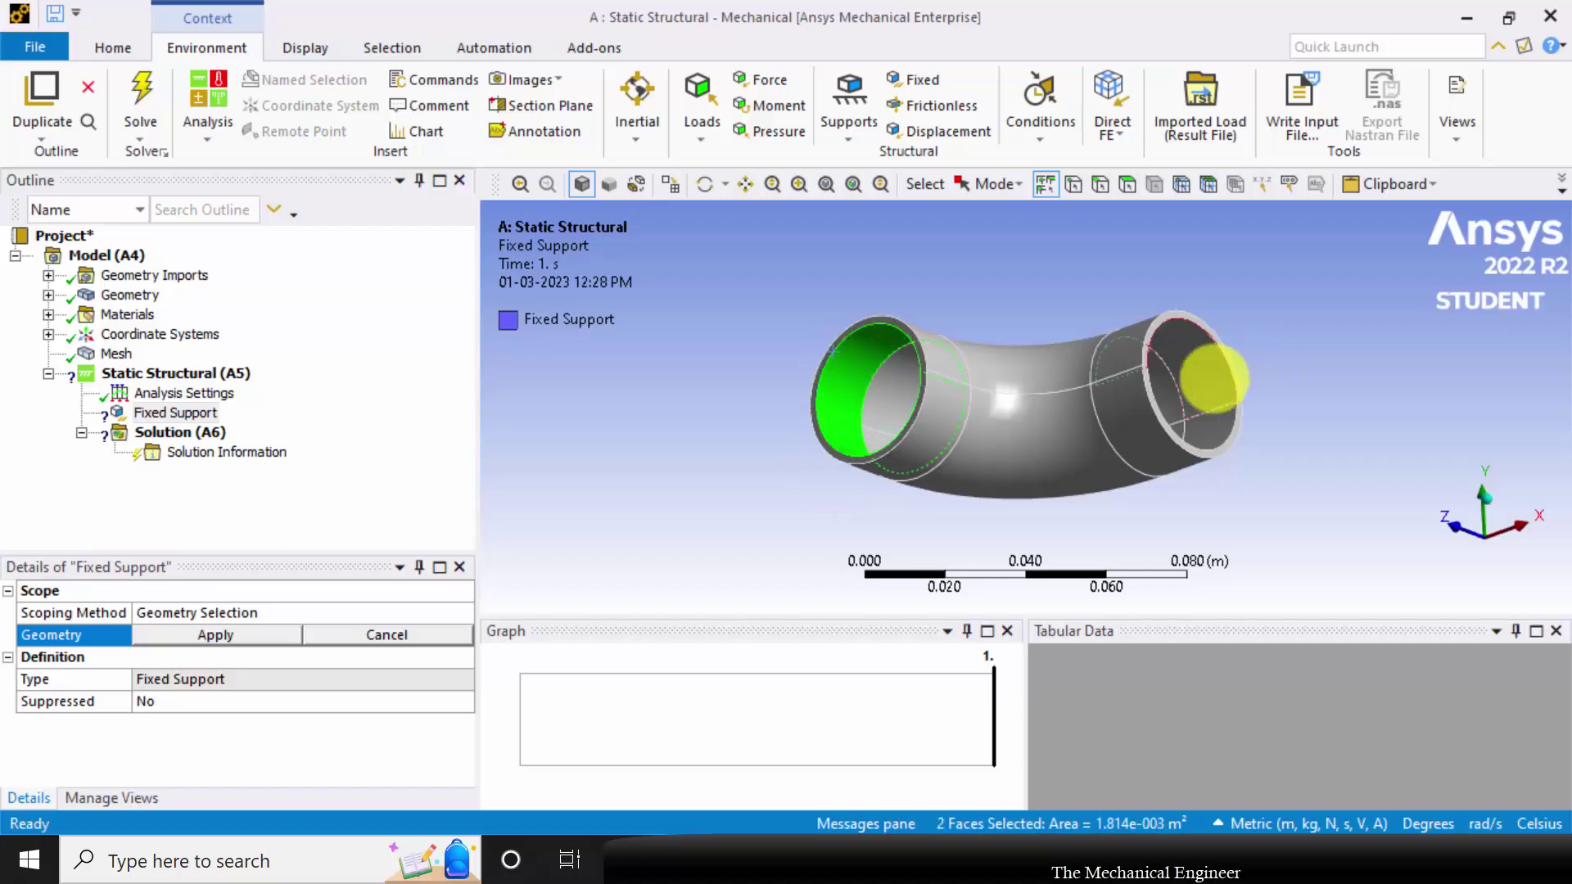
ctrl+click(1214, 378)
middle_drag(1314, 352, 1289, 438)
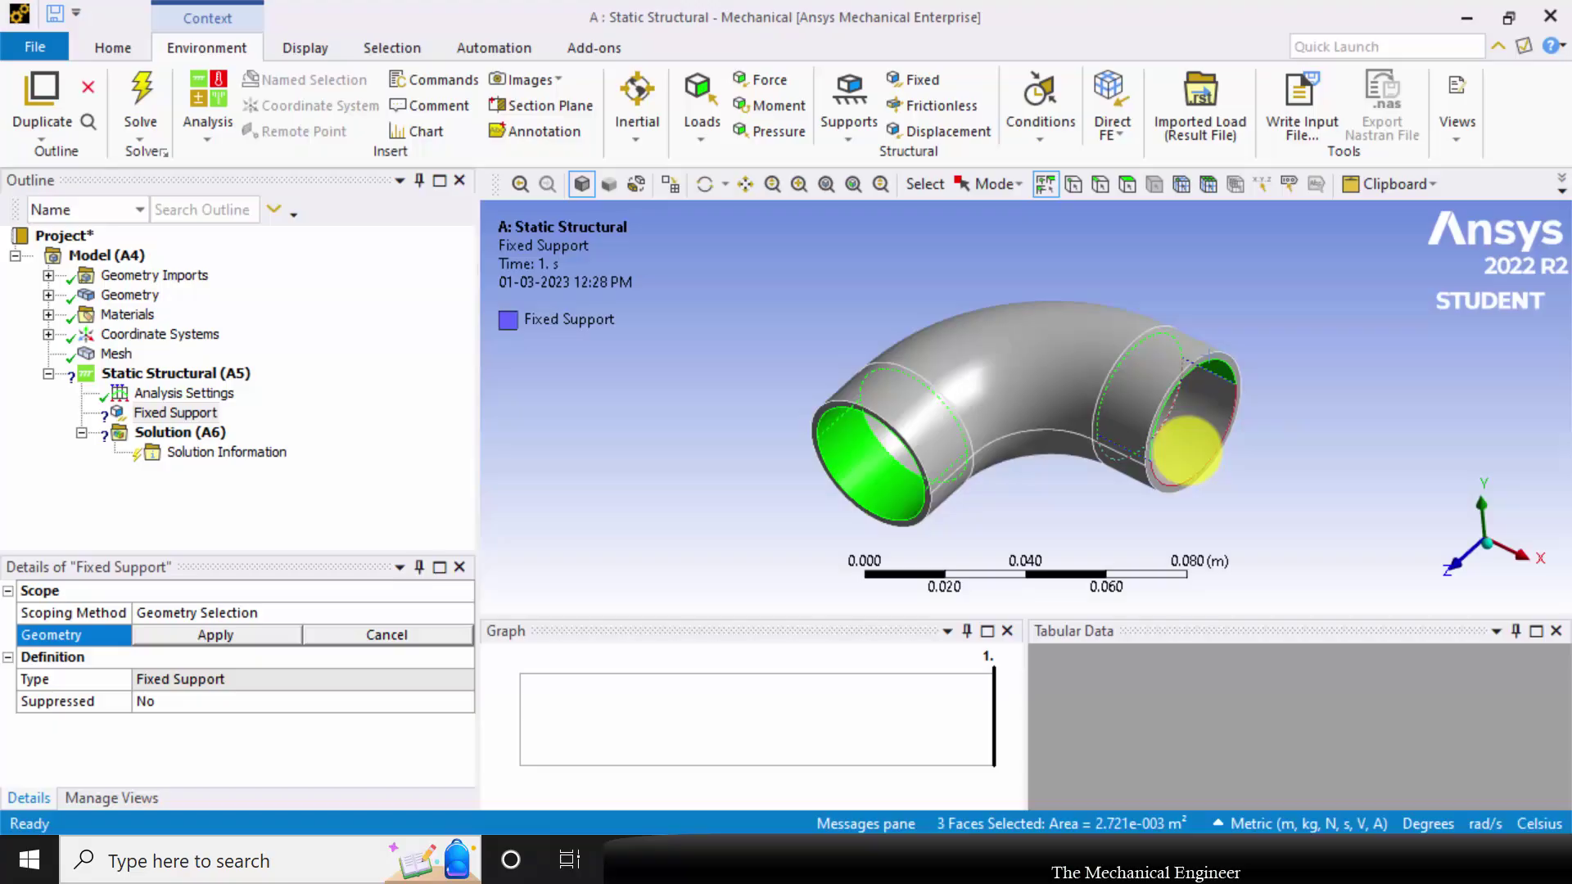
ctrl+click(1232, 474)
click(215, 634)
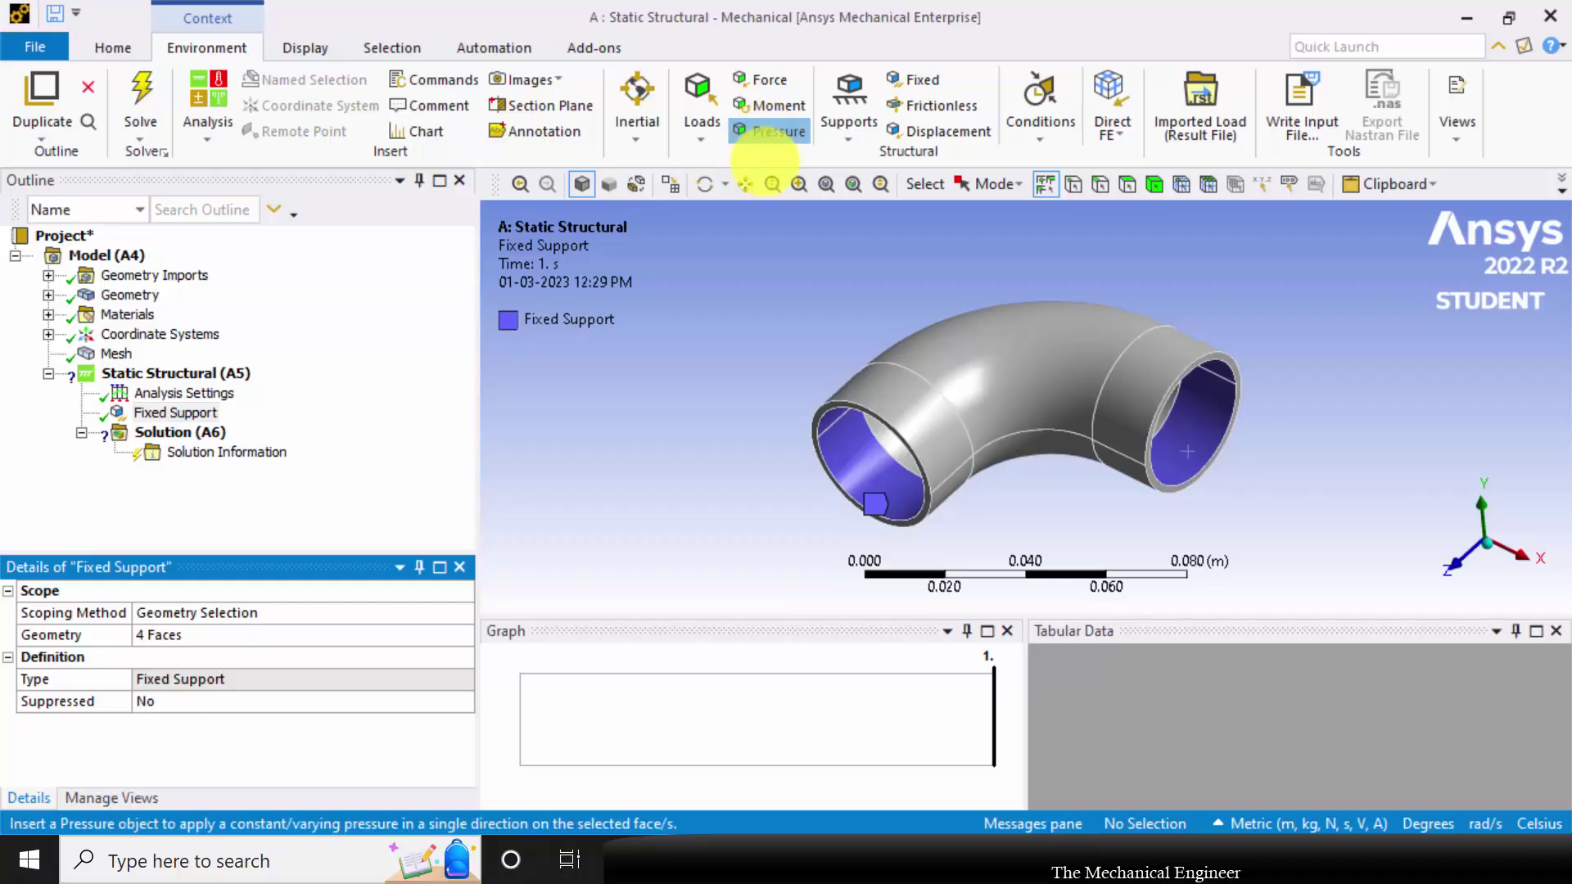
Apply a 1E6 Pa pressure to the upper and lower halves of the inner face
click(768, 135)
middle_drag(631, 526, 691, 448)
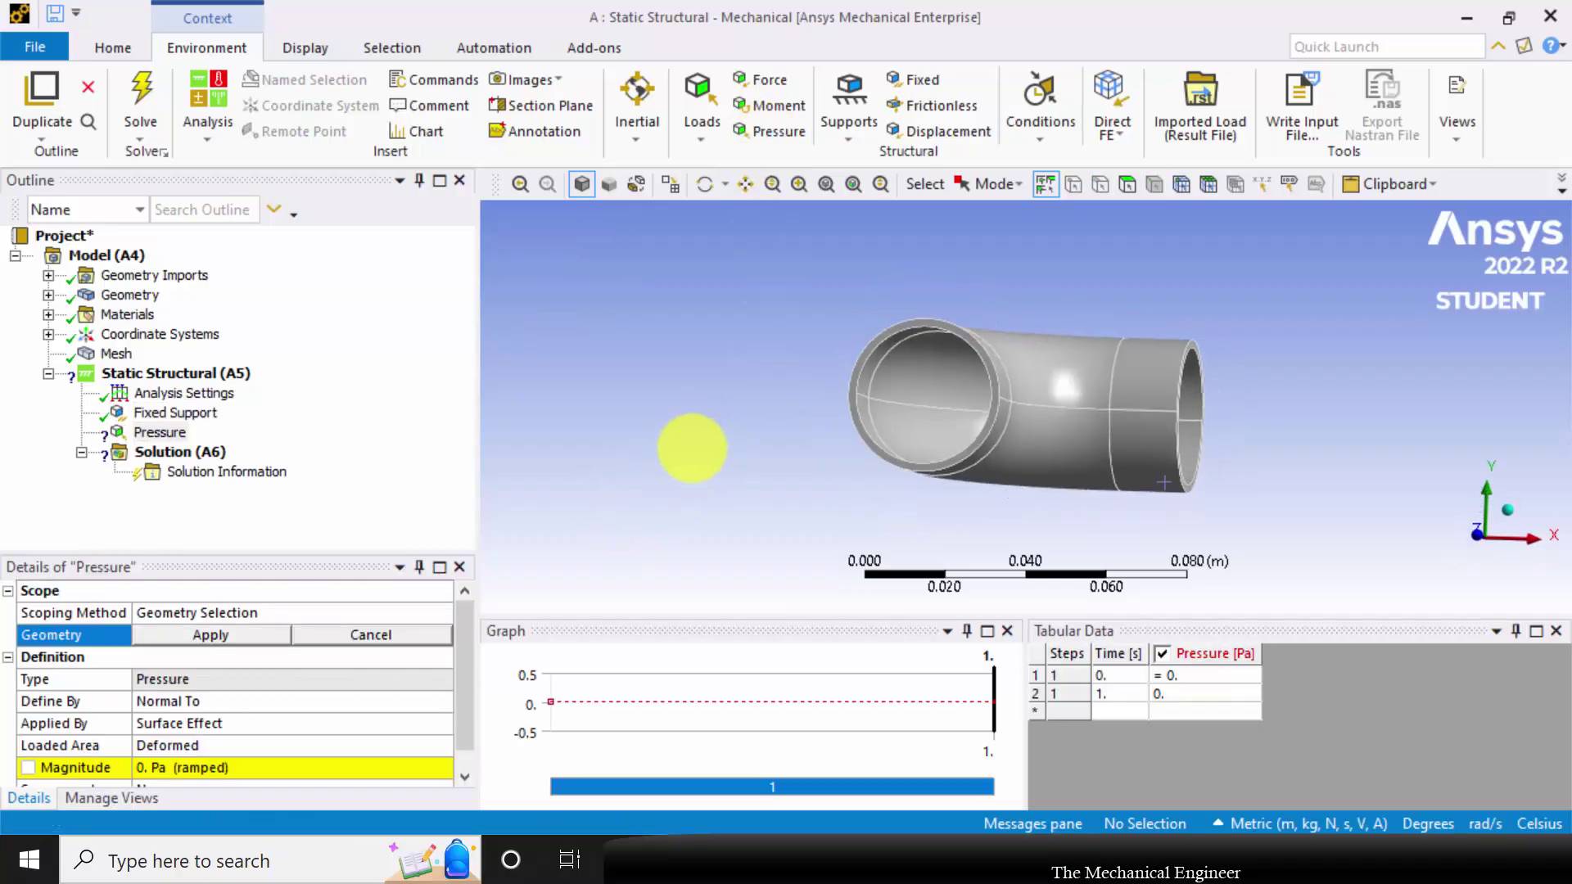
click(934, 376)
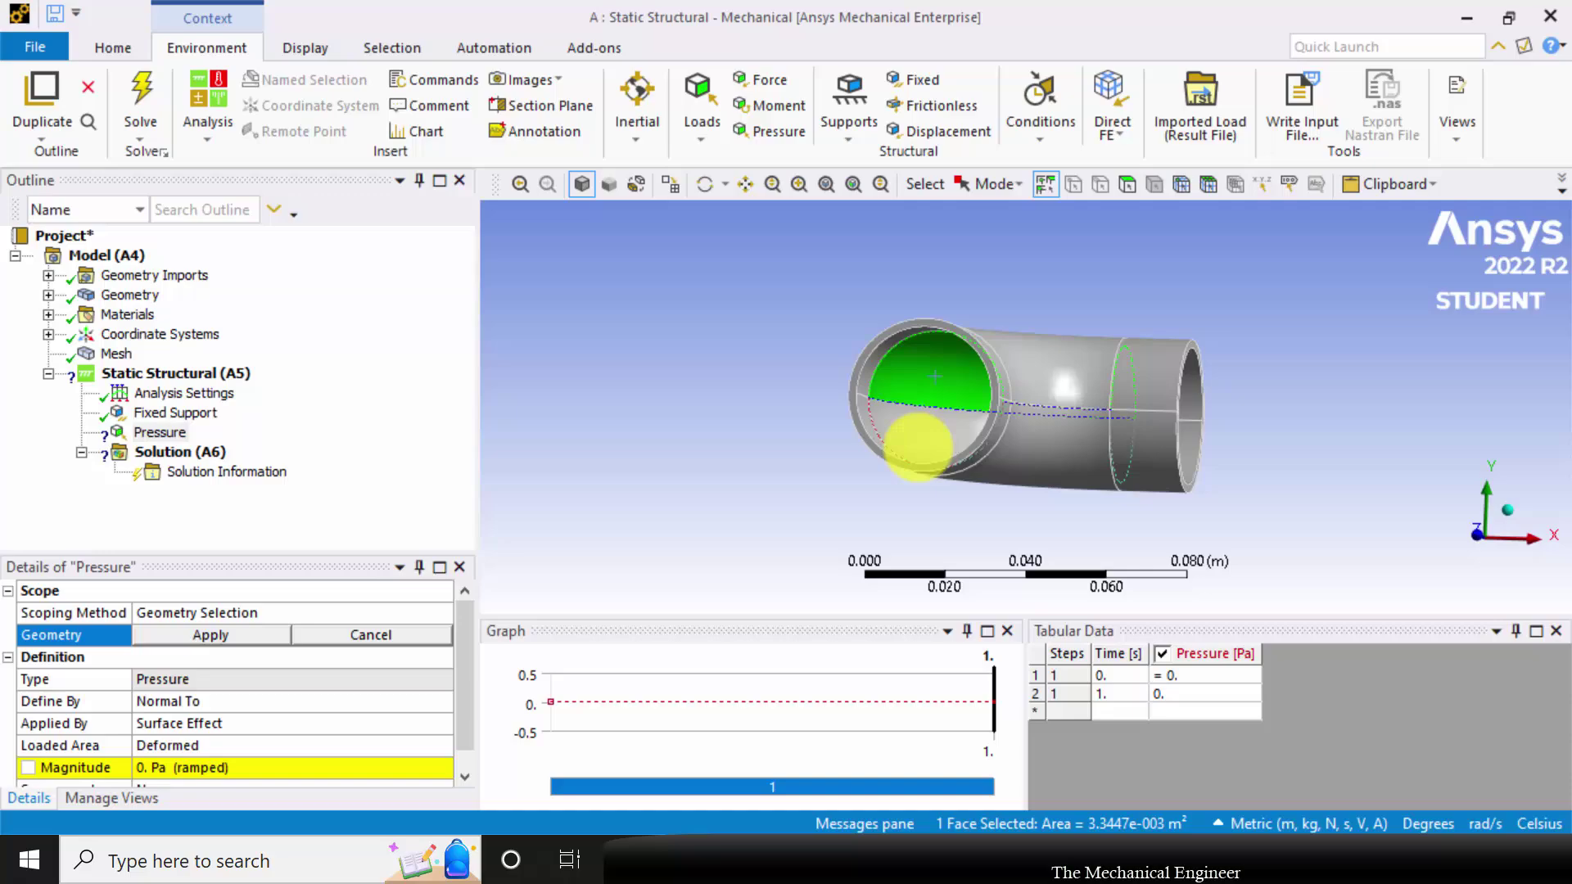
ctrl+click(918, 446)
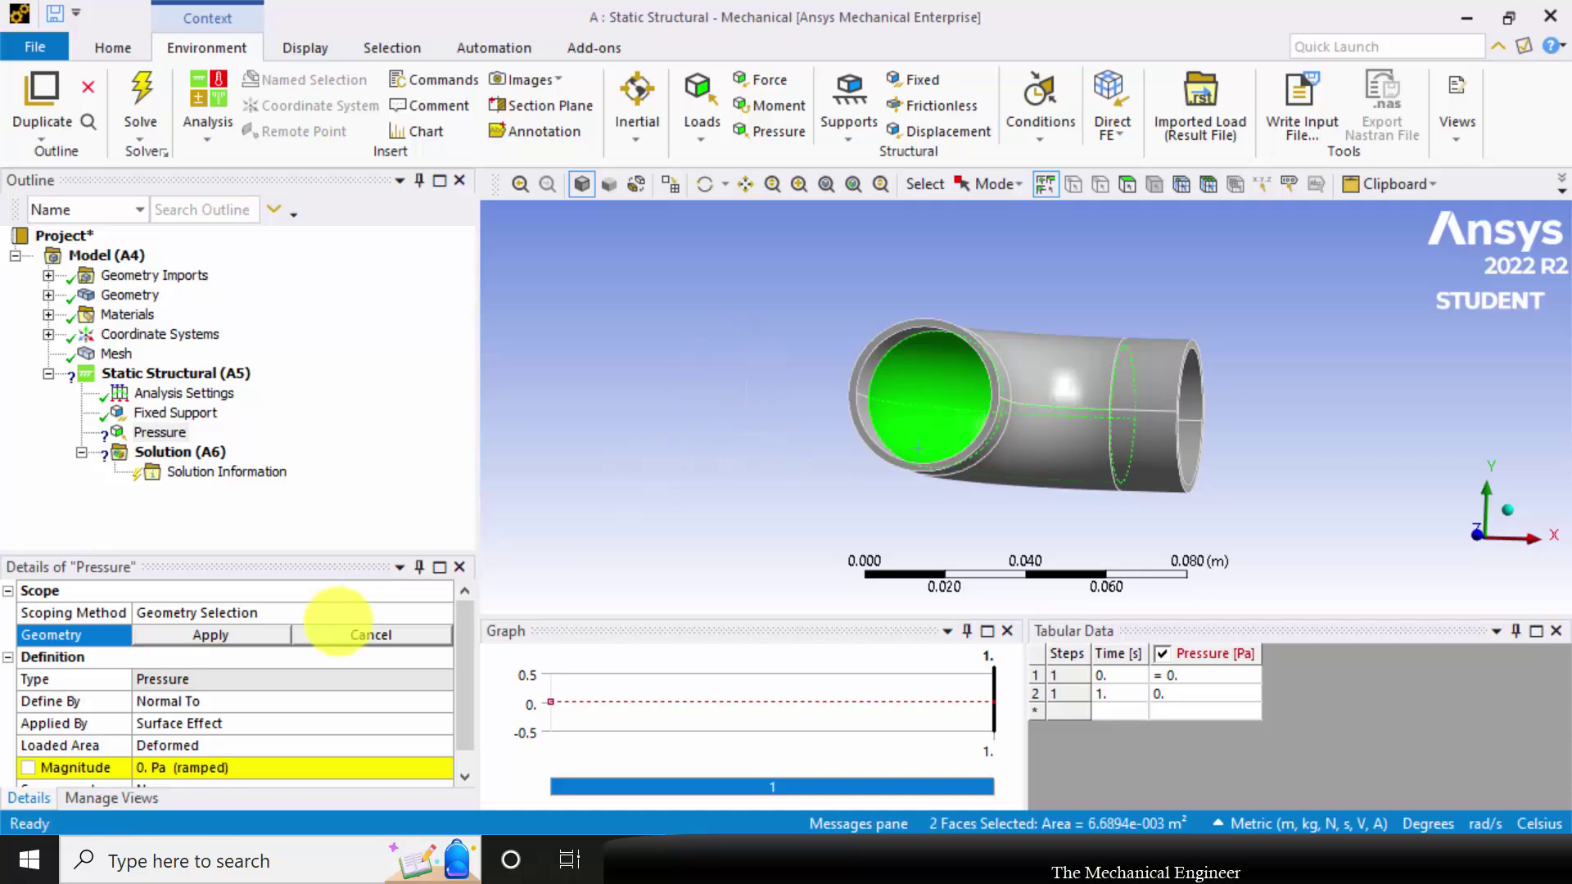
click(217, 634)
scroll(227, 714, down, 1)
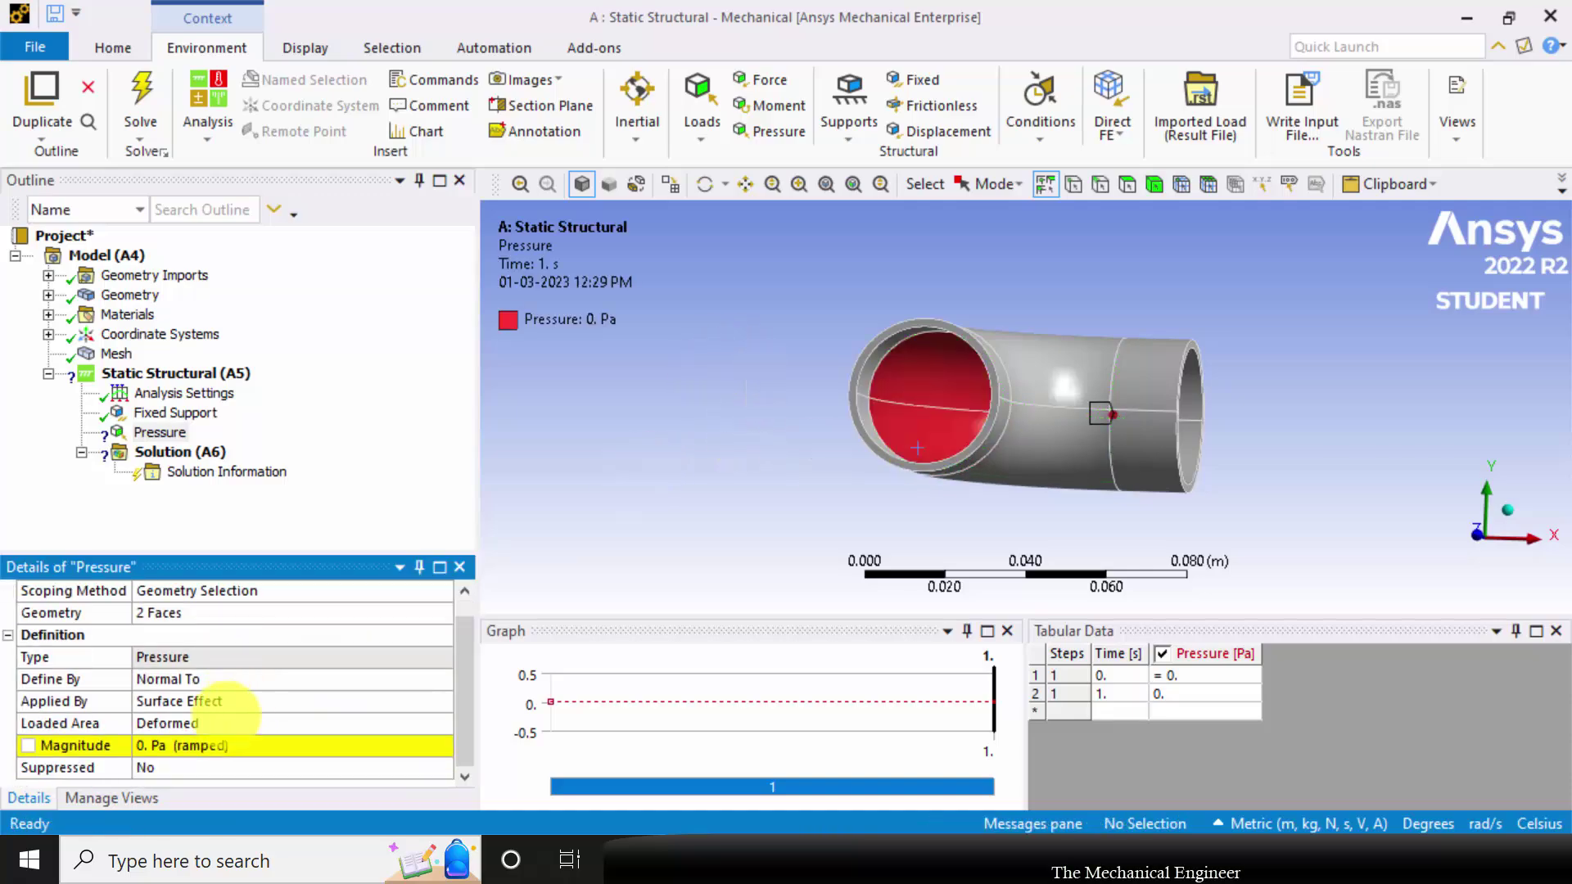
click(191, 743)
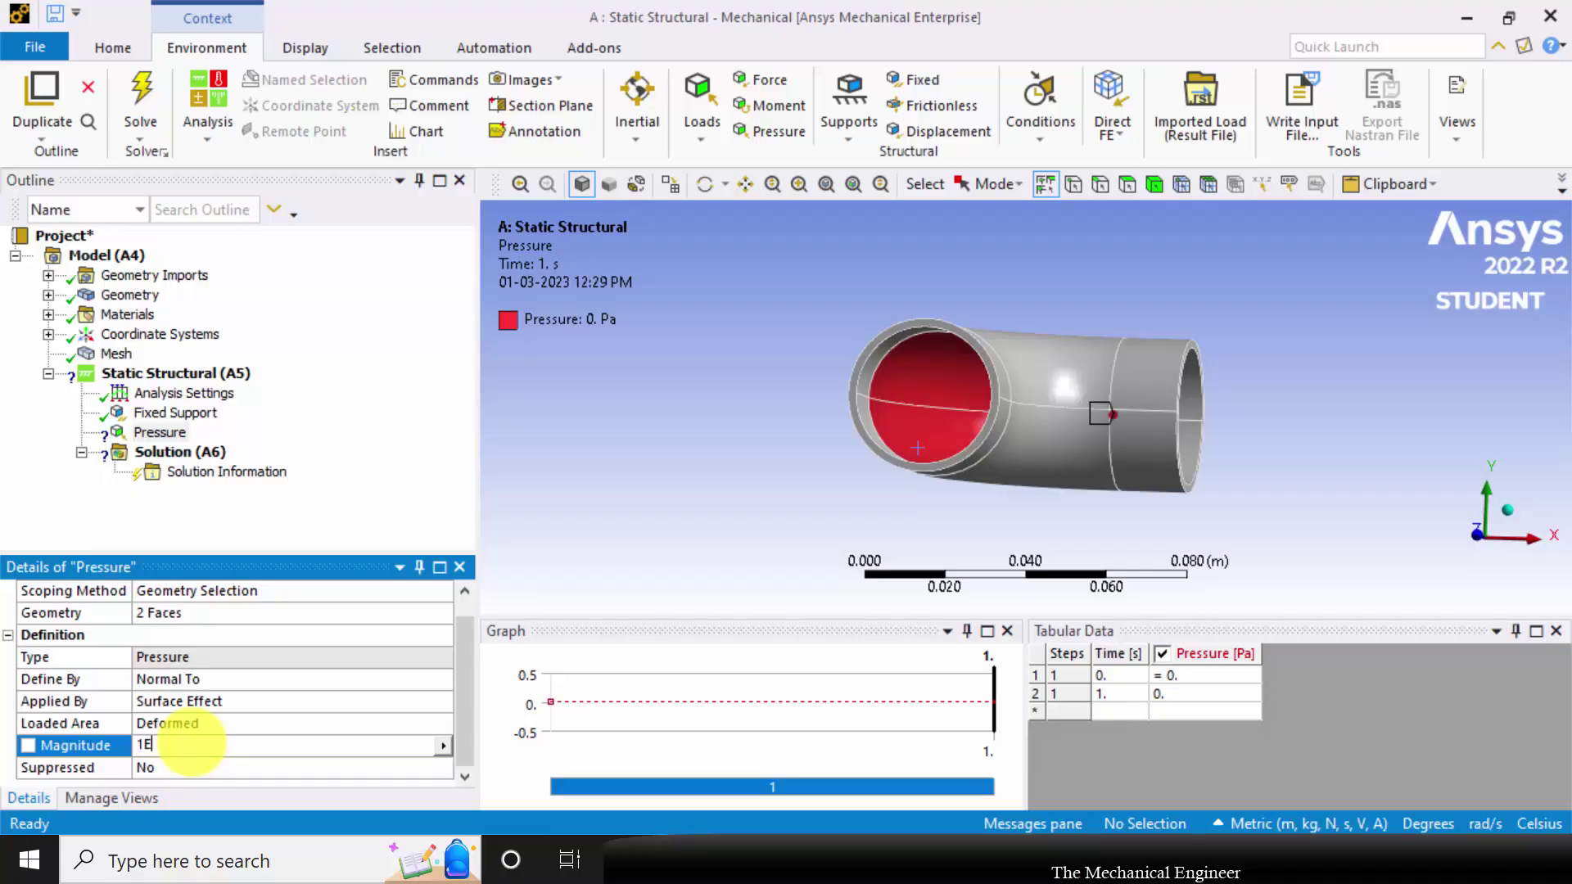
text(1E6)
key(Return)
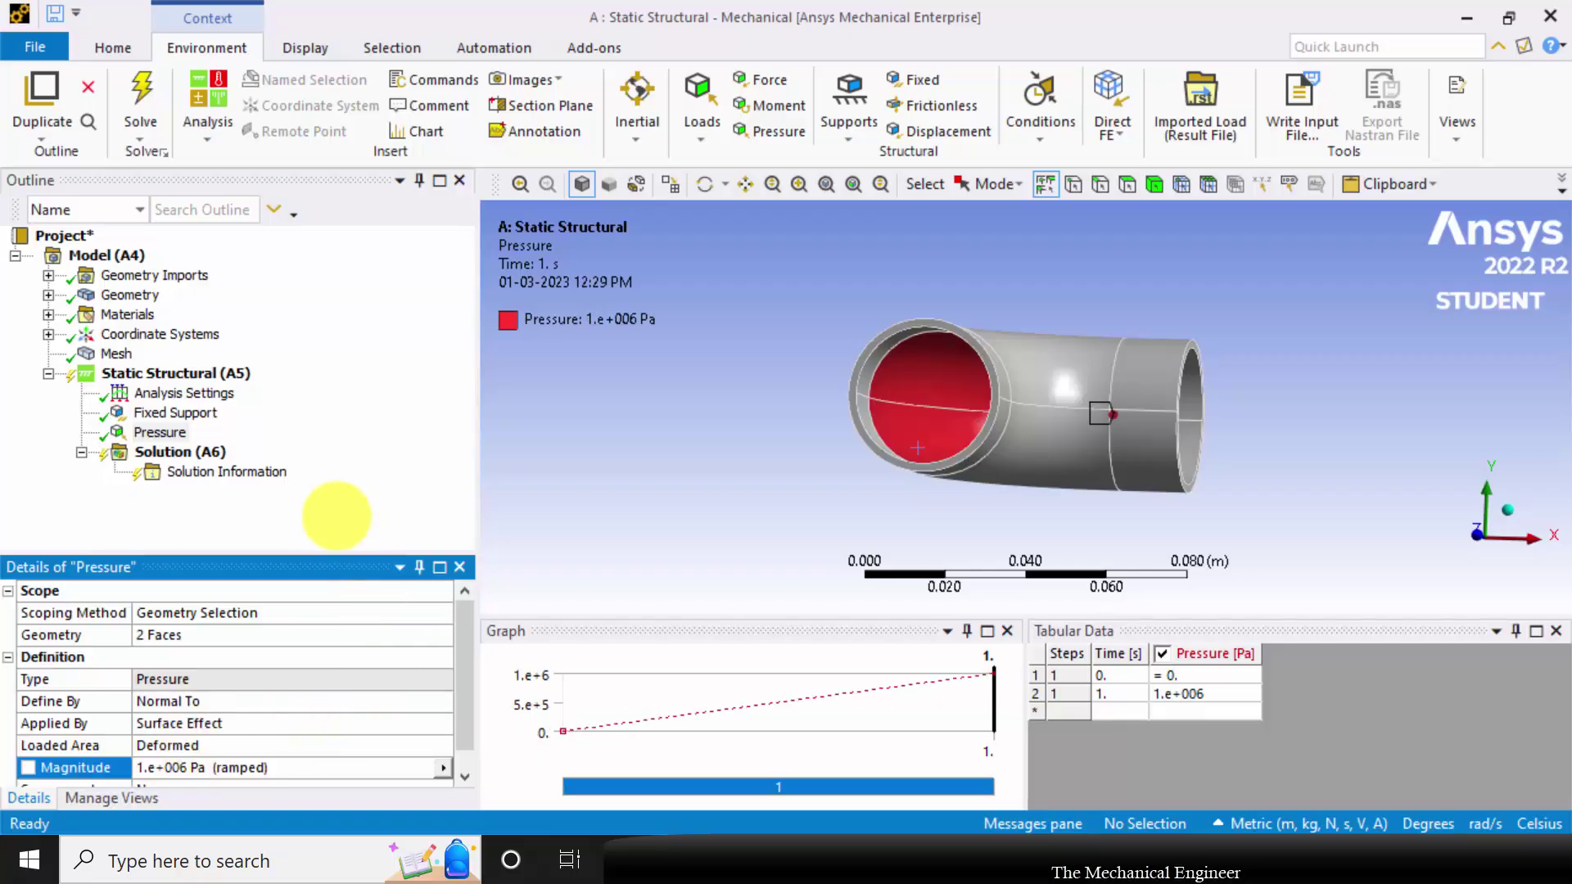
middle_drag(1049, 415, 1054, 423)
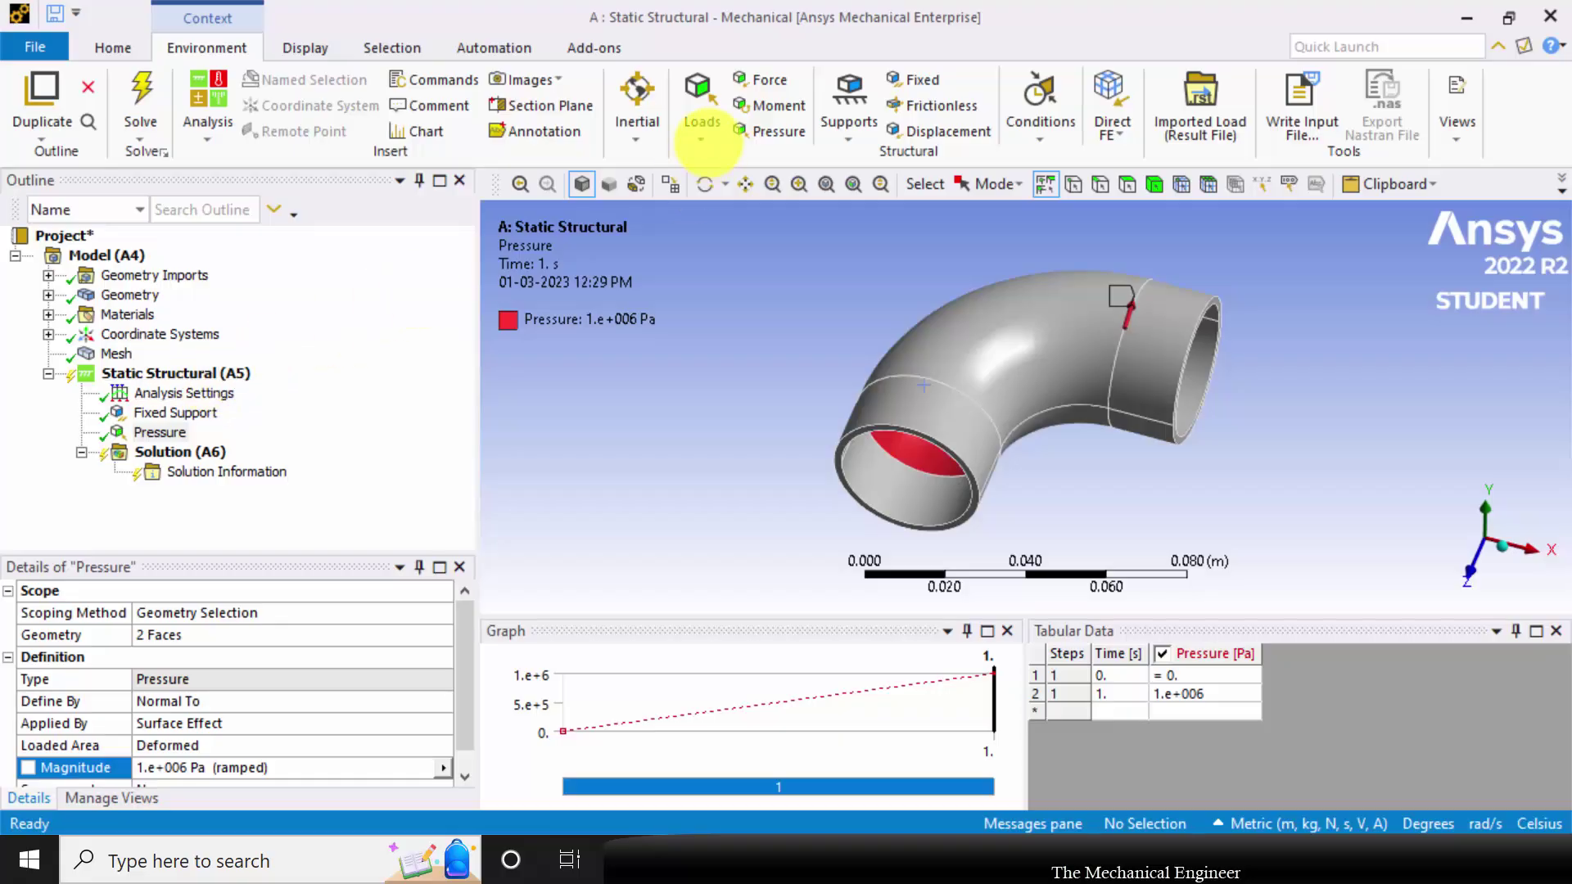
click(701, 107)
Add a 148 °C thermal condition scoped to the entire pipe body
click(773, 348)
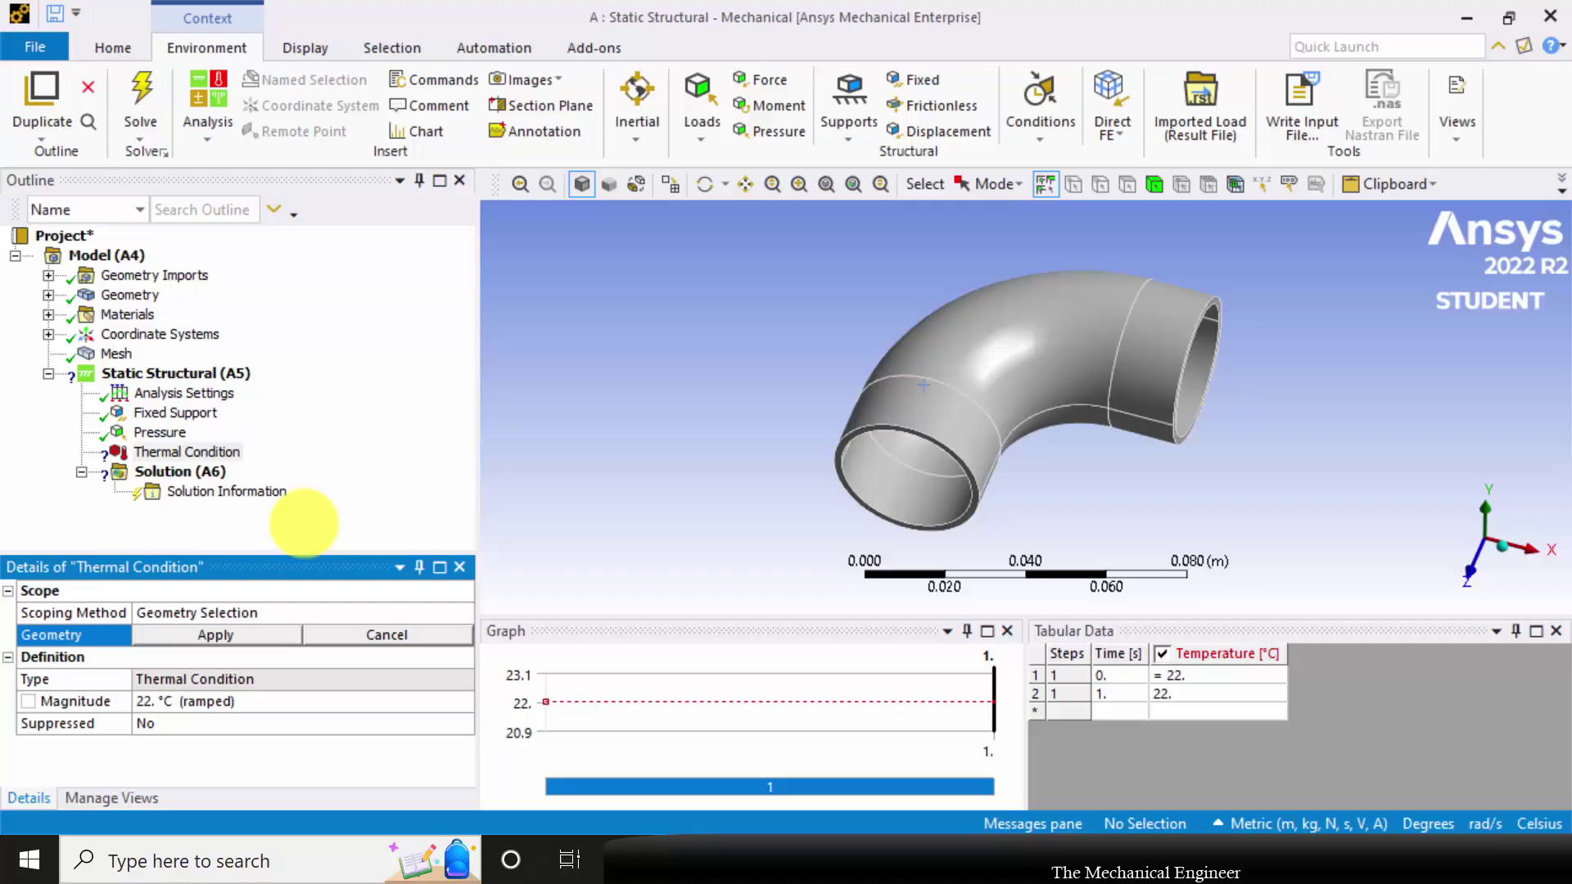
middle_drag(975, 281, 1024, 295)
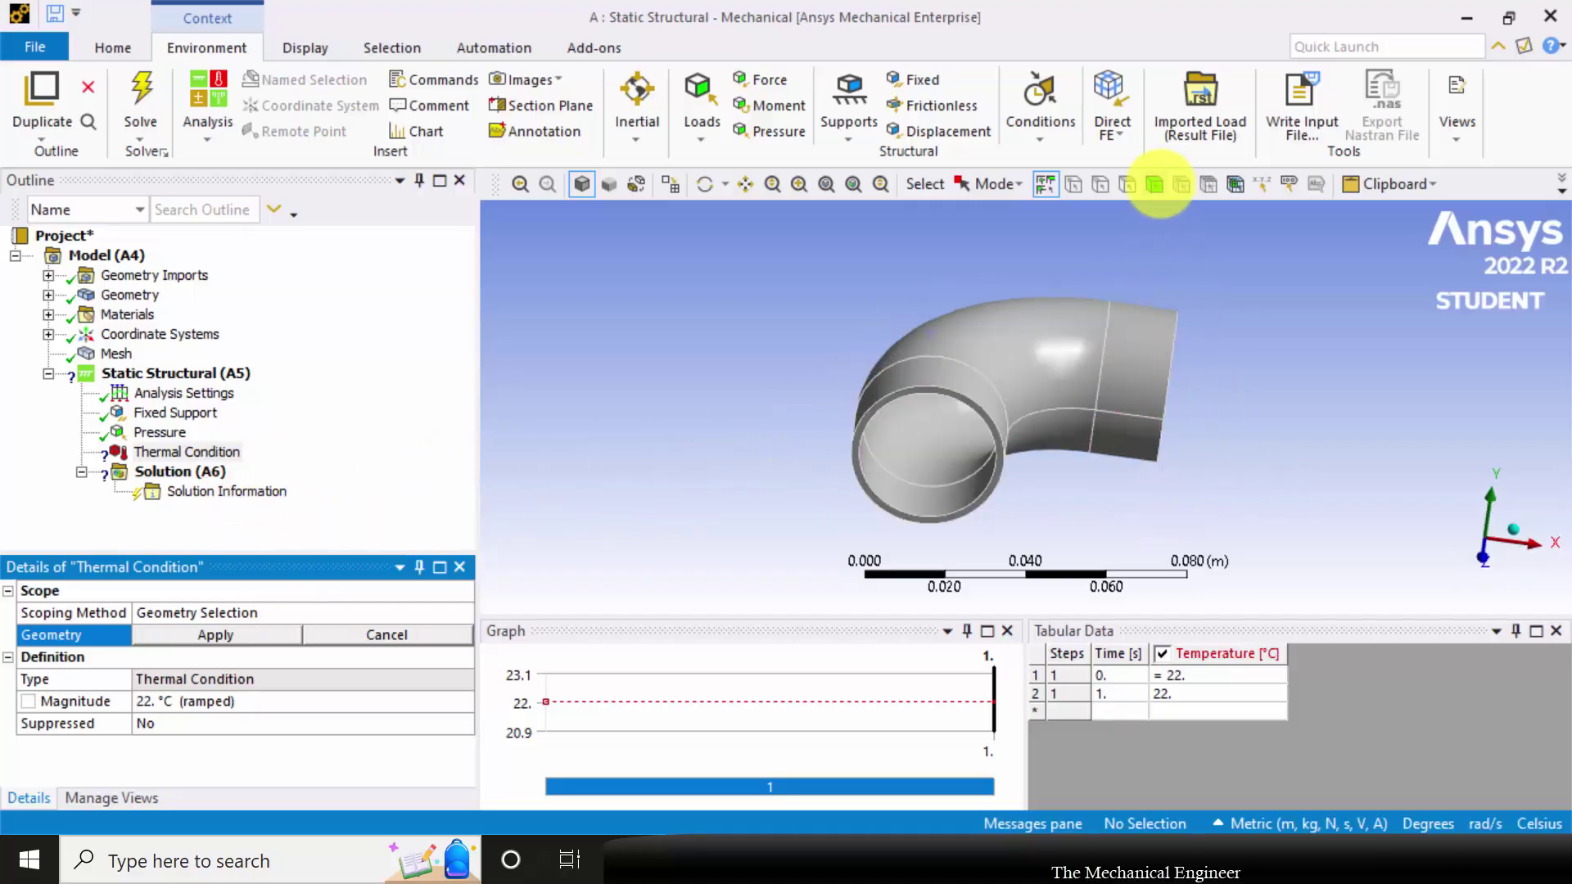
click(1155, 183)
click(1089, 372)
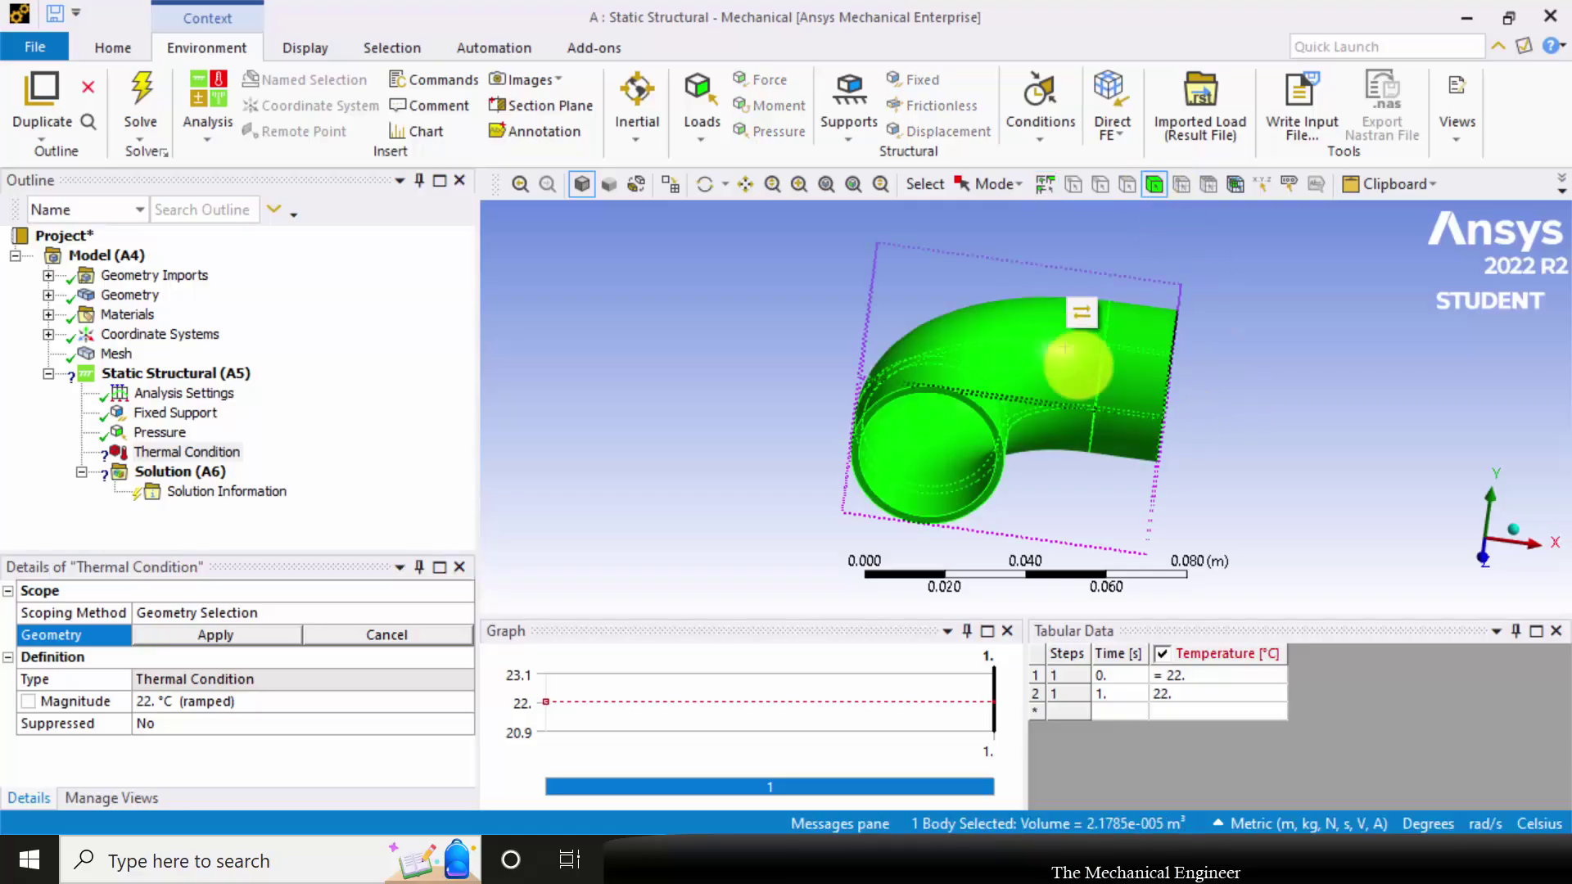
click(215, 636)
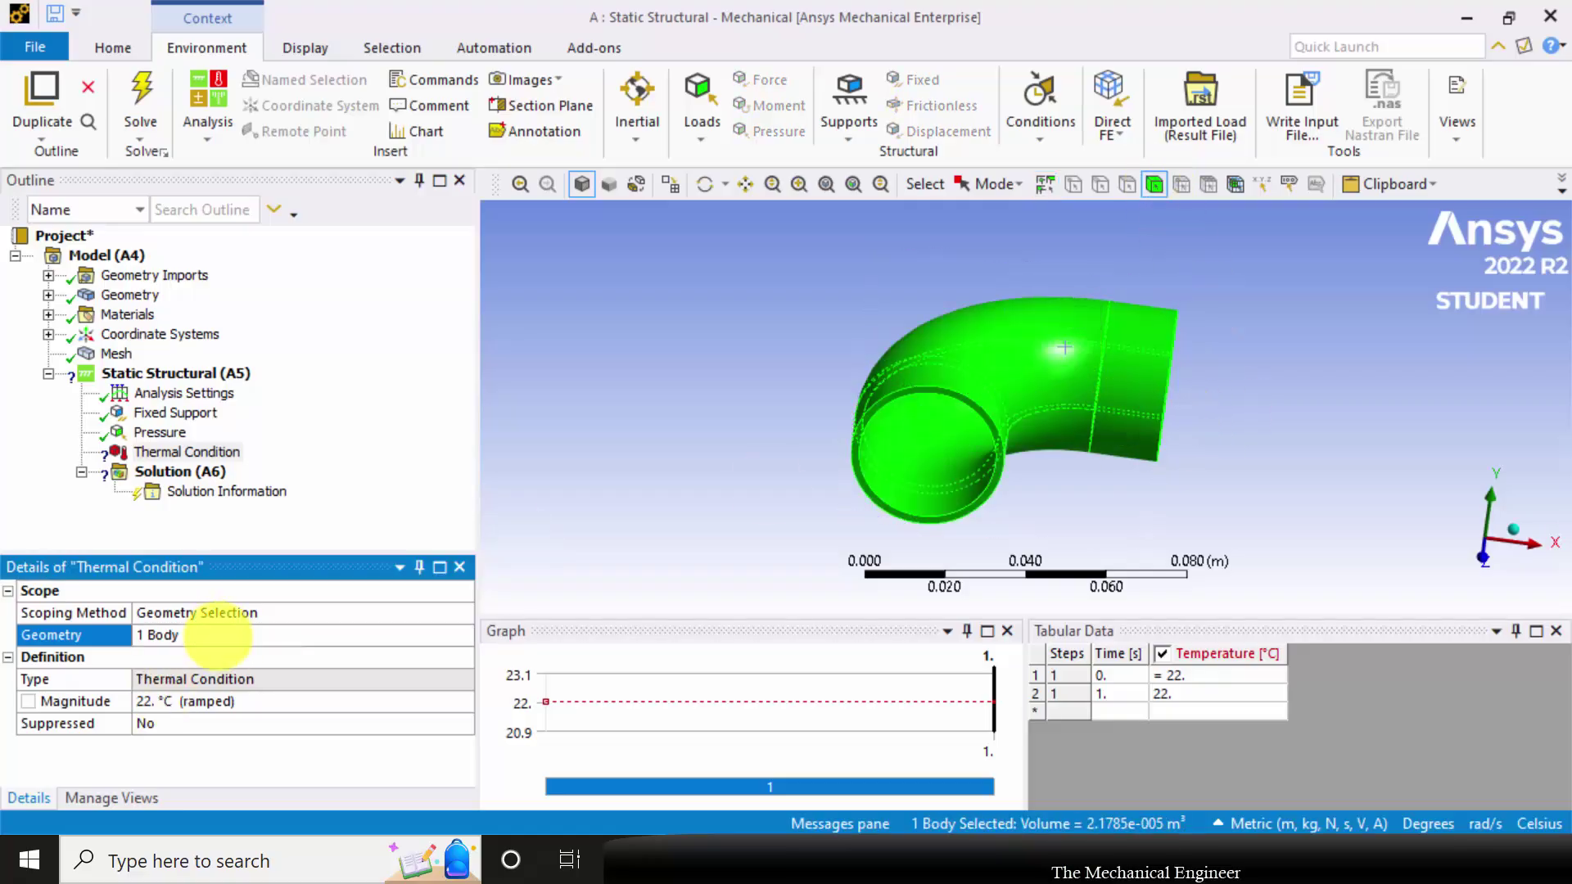
click(234, 702)
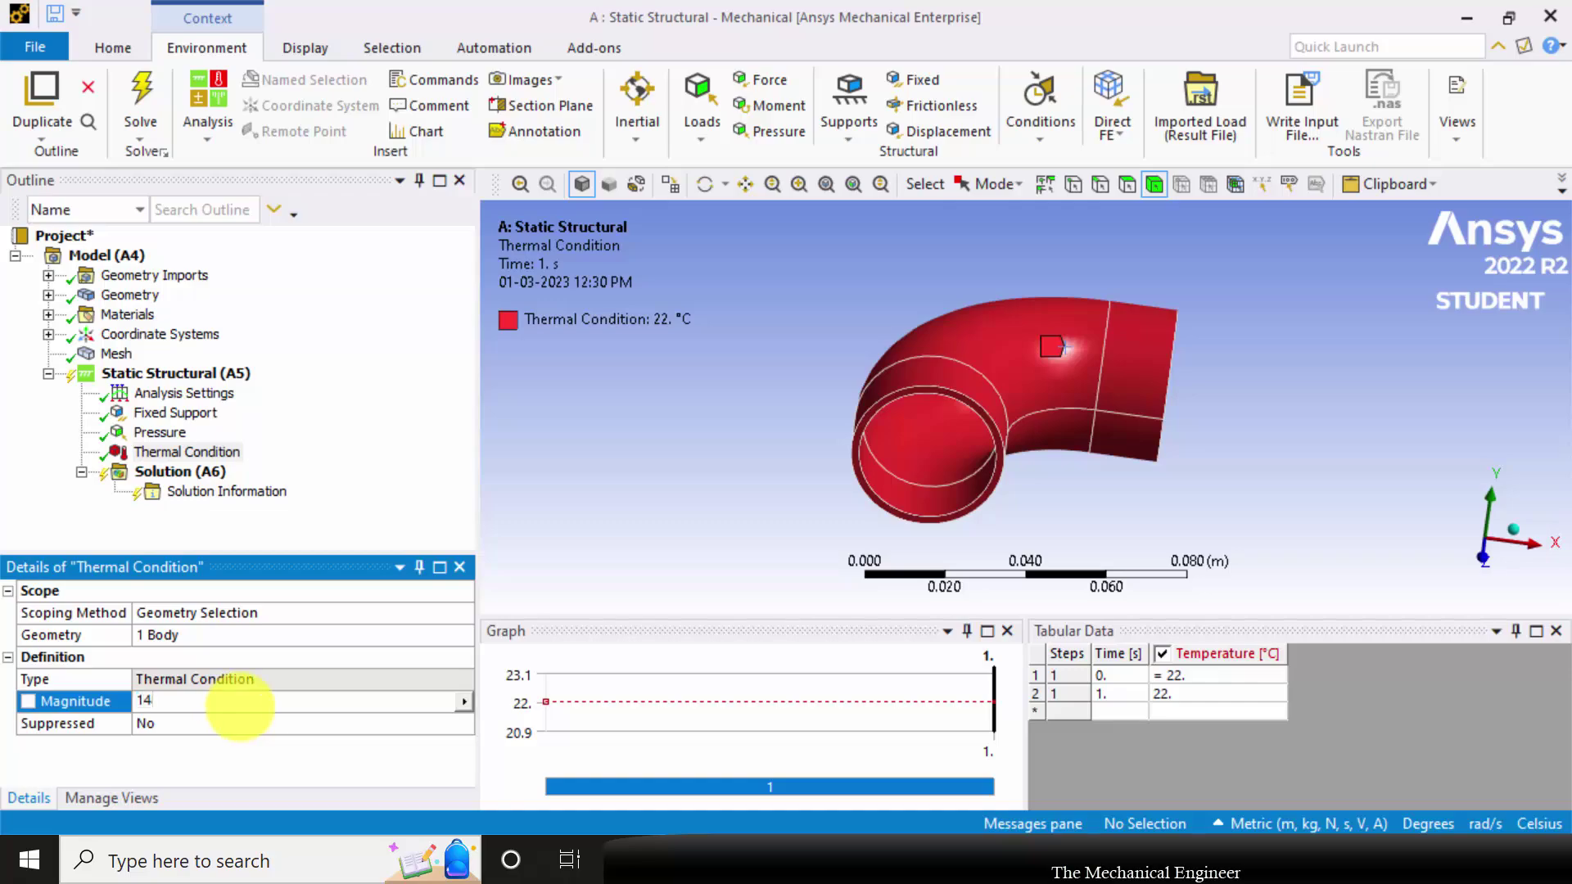
key(Return)
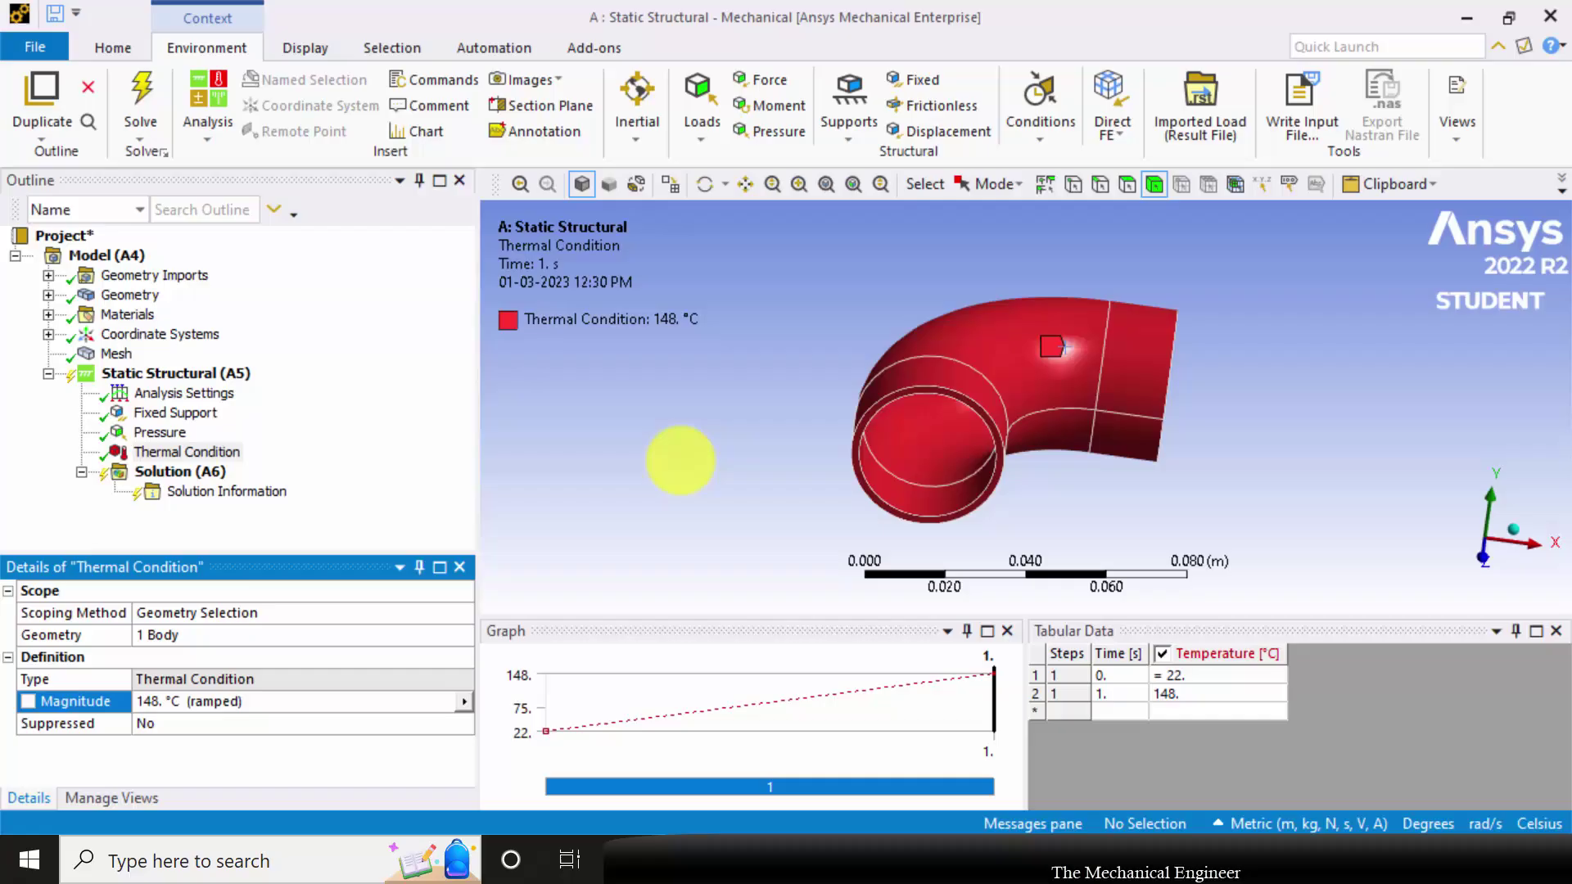
click(681, 457)
Run Solve on Solution (A6) for the loaded elbow
right_click(188, 475)
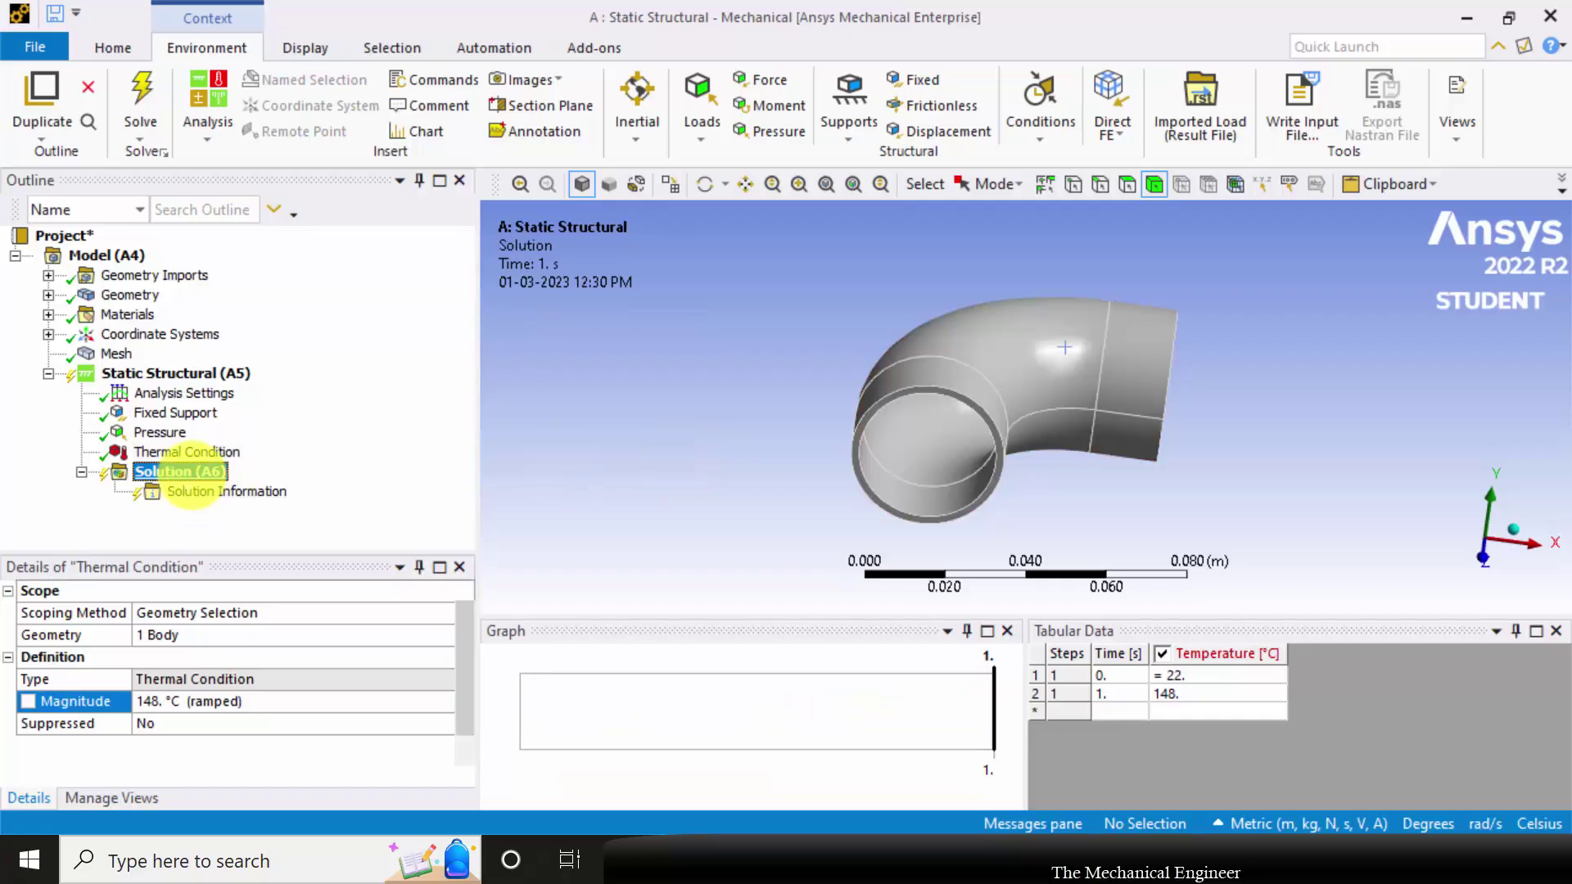
click(290, 520)
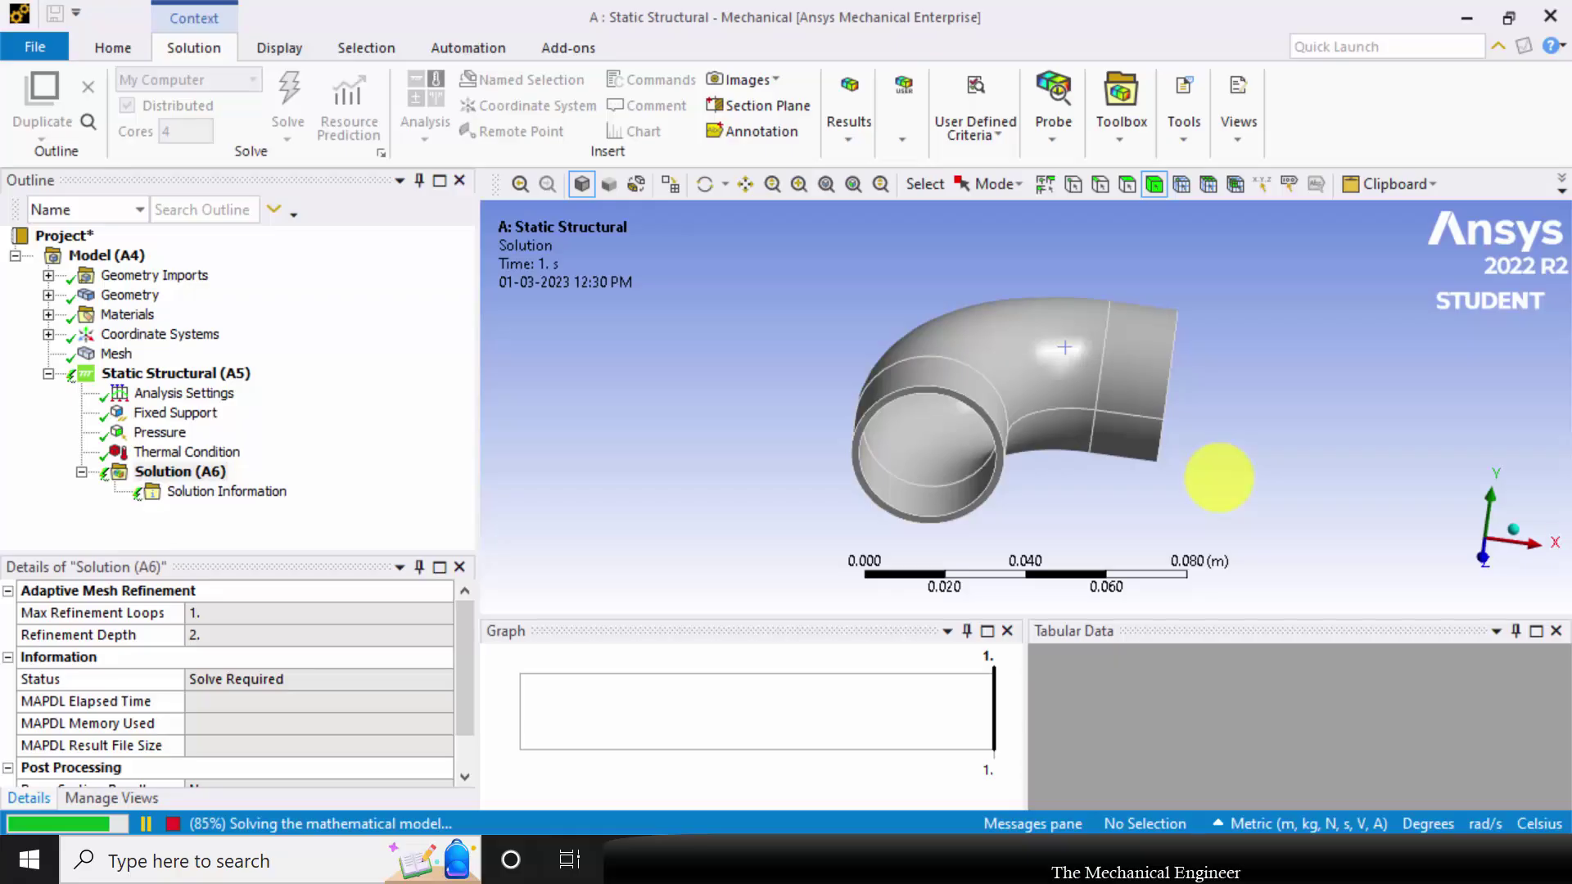
Insert an Equivalent (von-Mises) stress result under the Solution
right_click(190, 473)
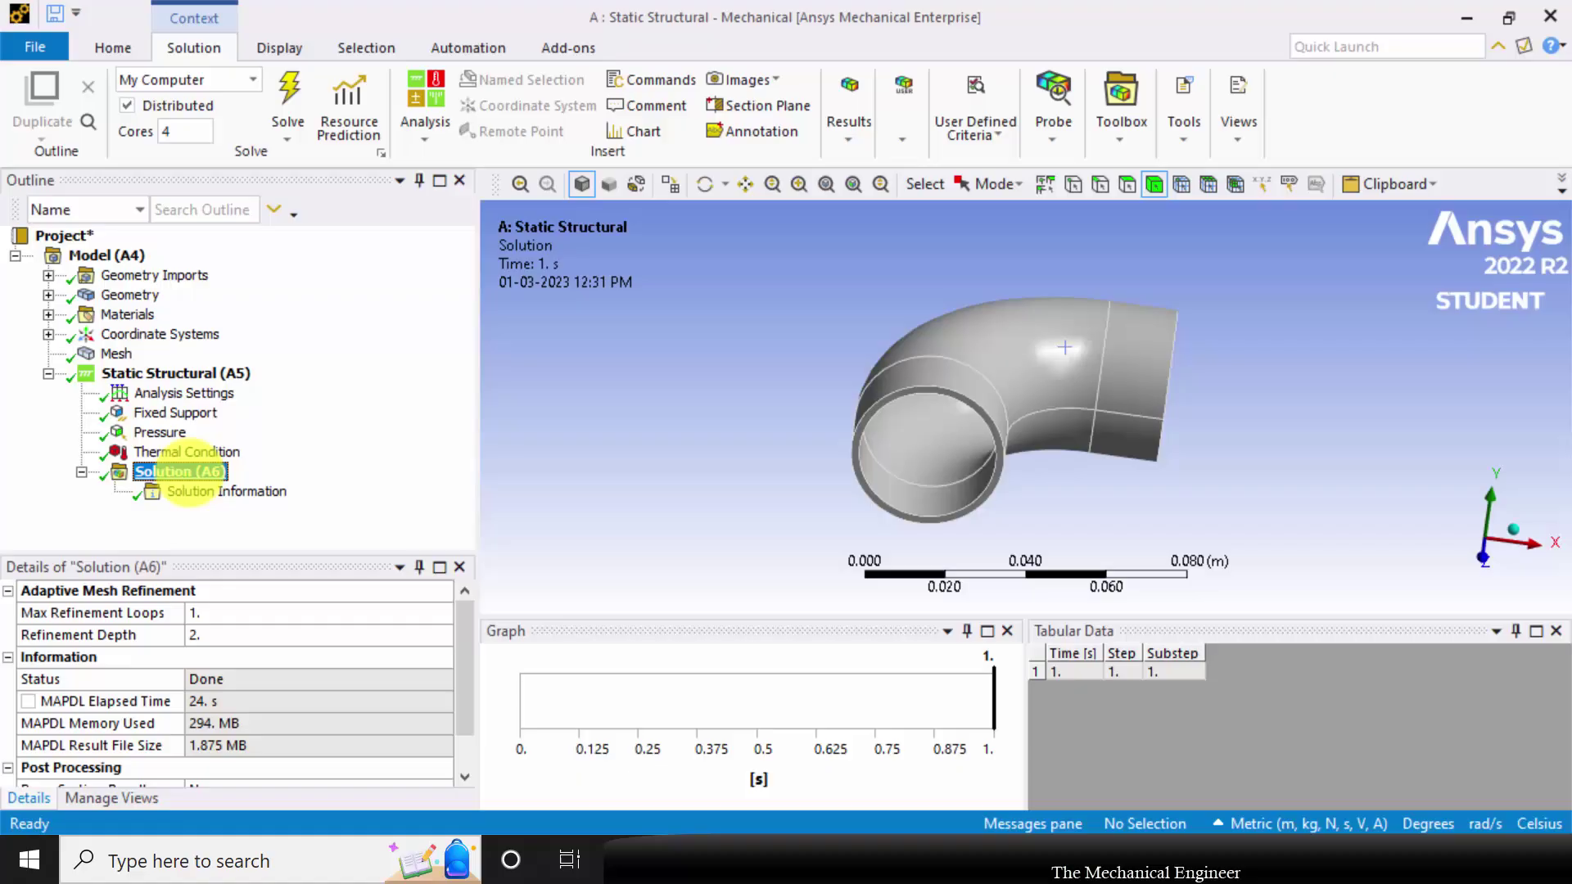
mouse_move(413, 490)
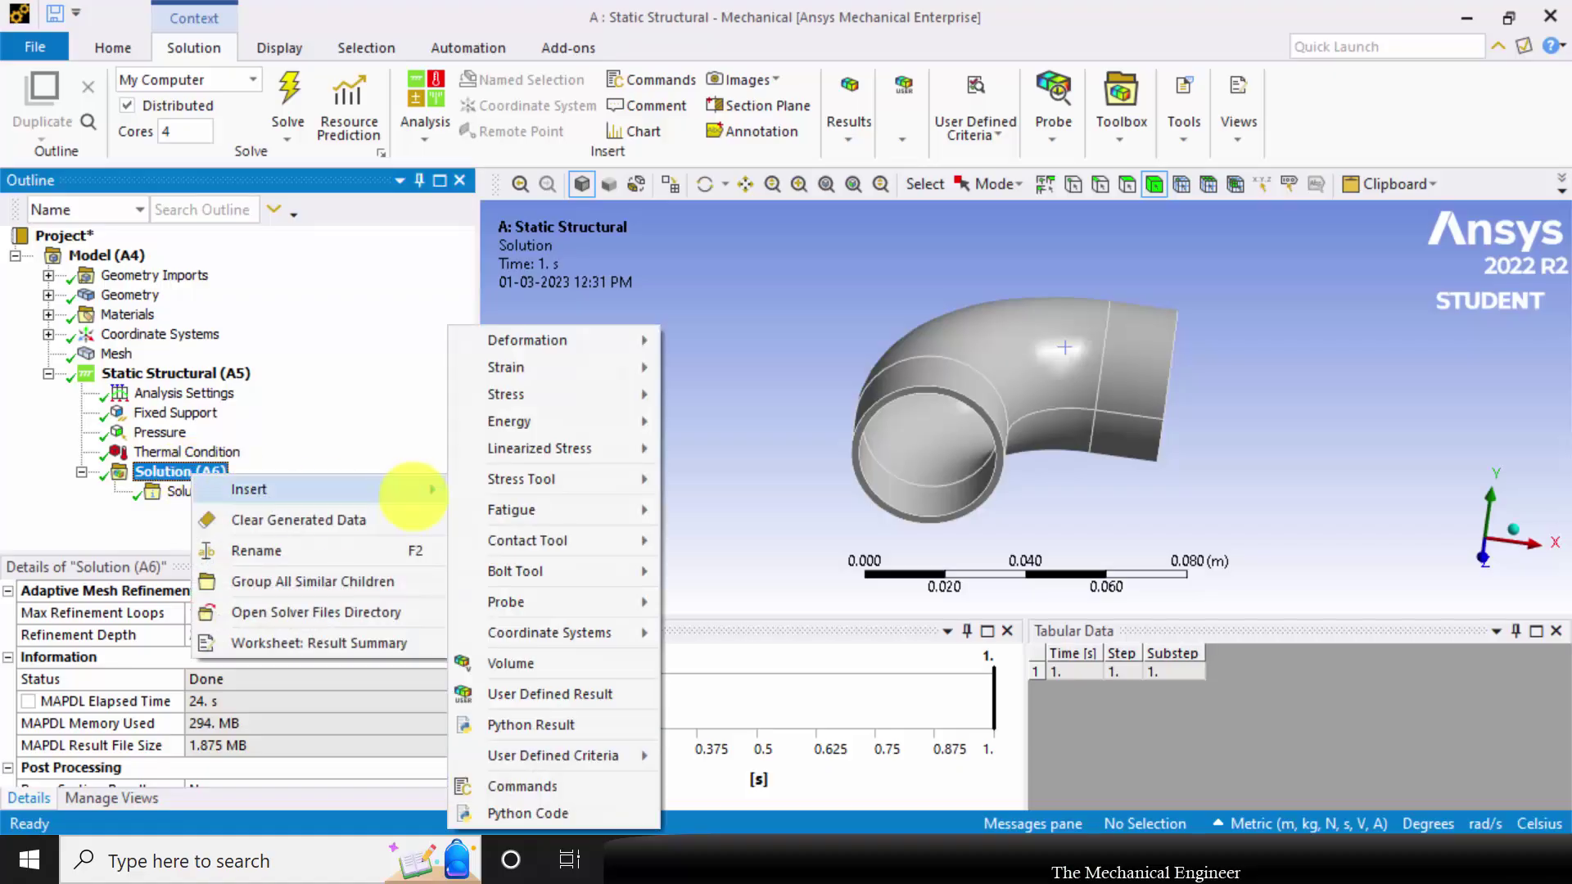
mouse_move(590, 393)
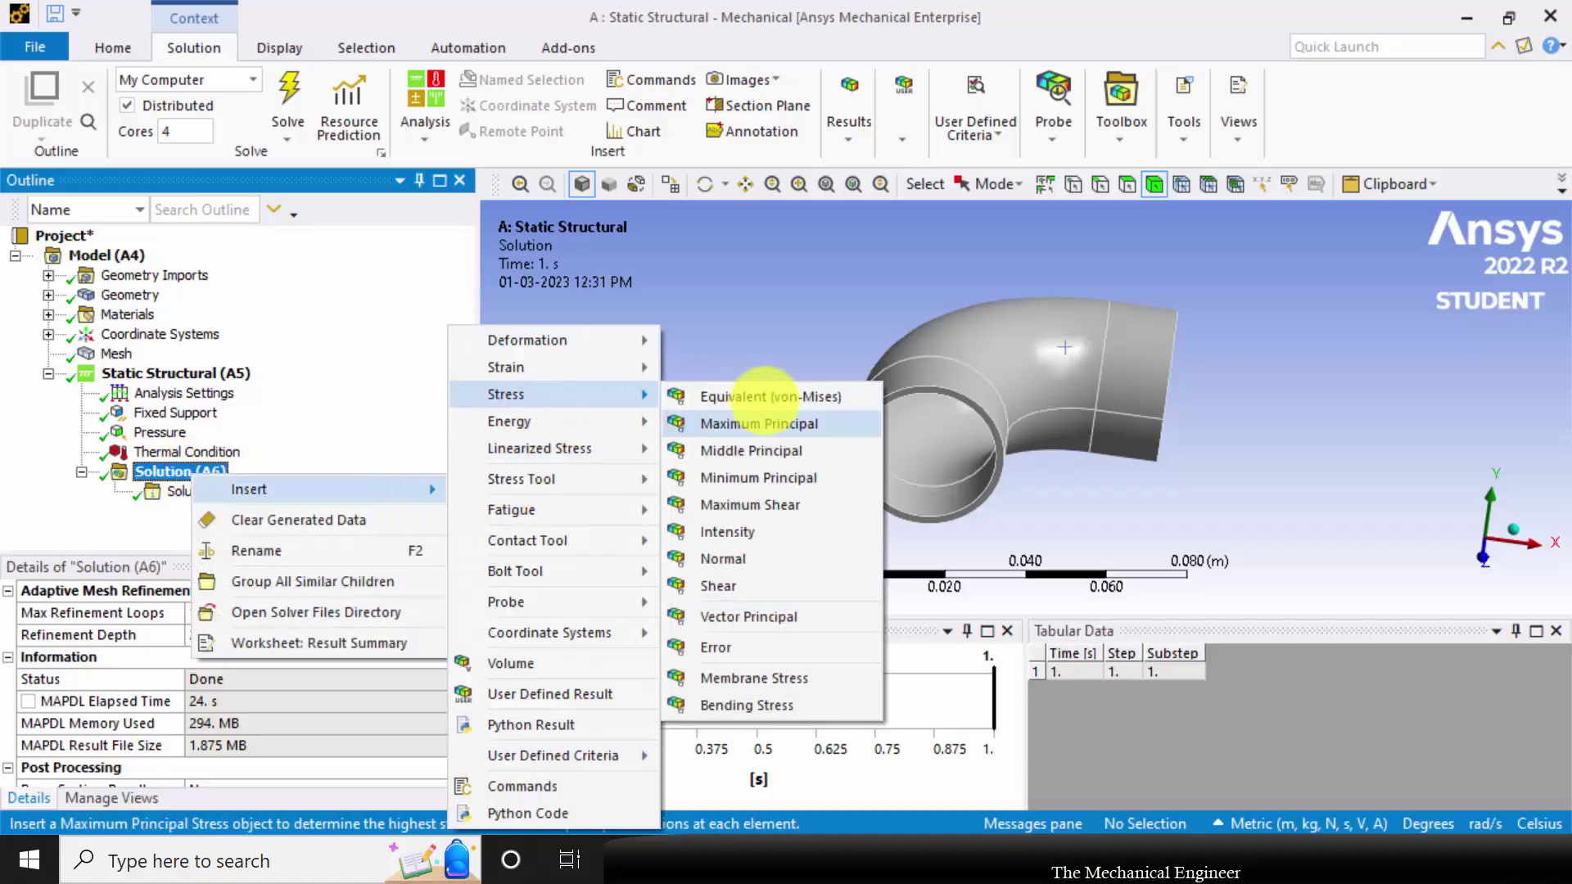
click(720, 396)
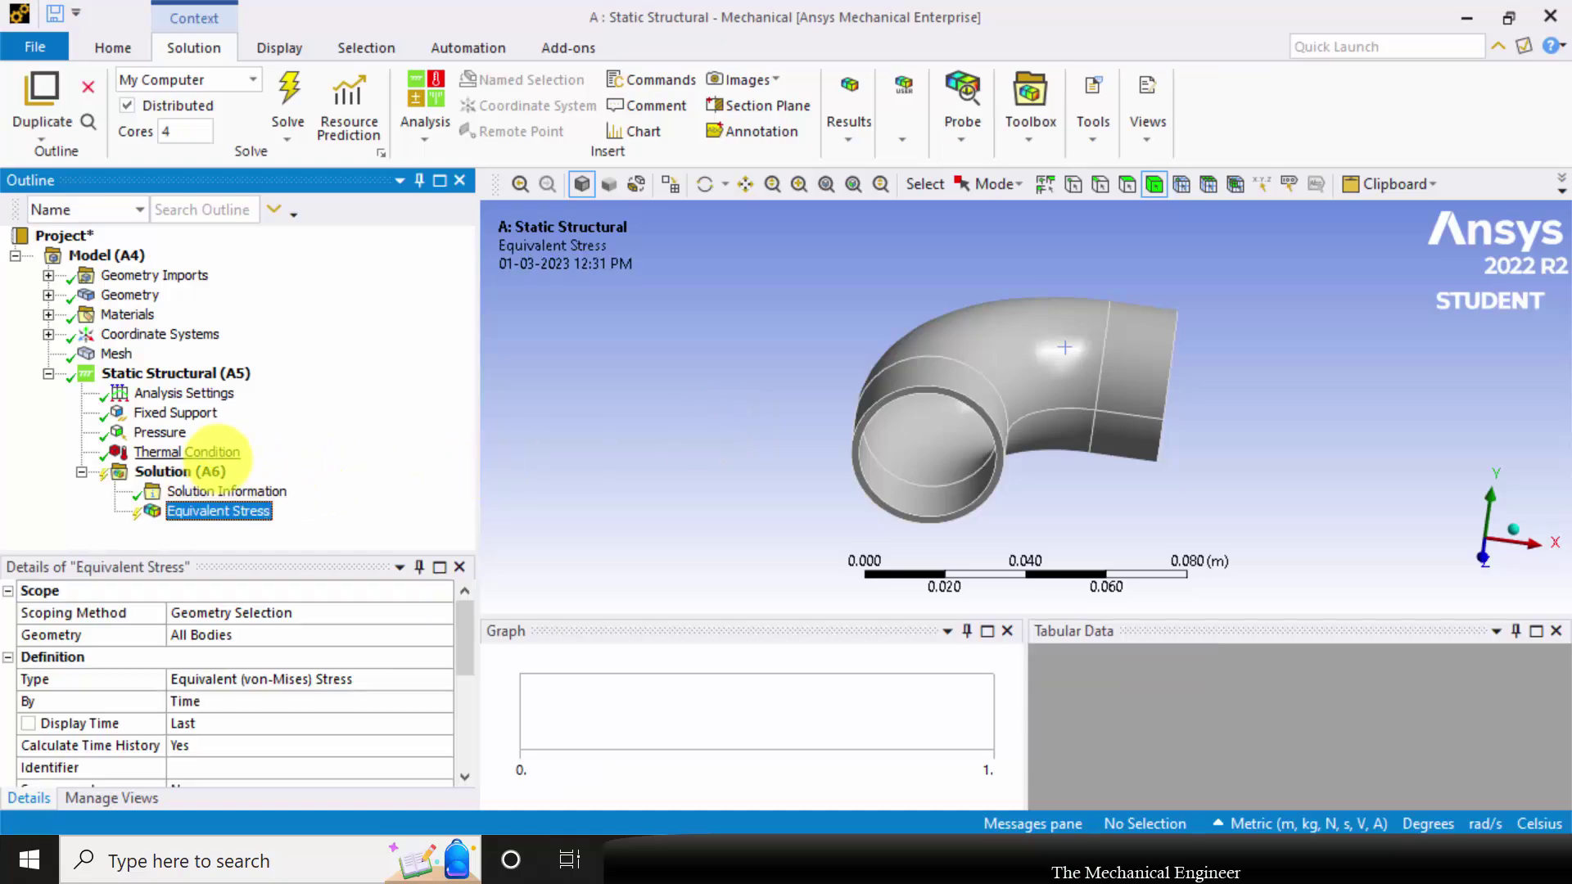
Insert a Total Deformation result and evaluate all results
click(193, 473)
right_click(183, 474)
mouse_move(367, 489)
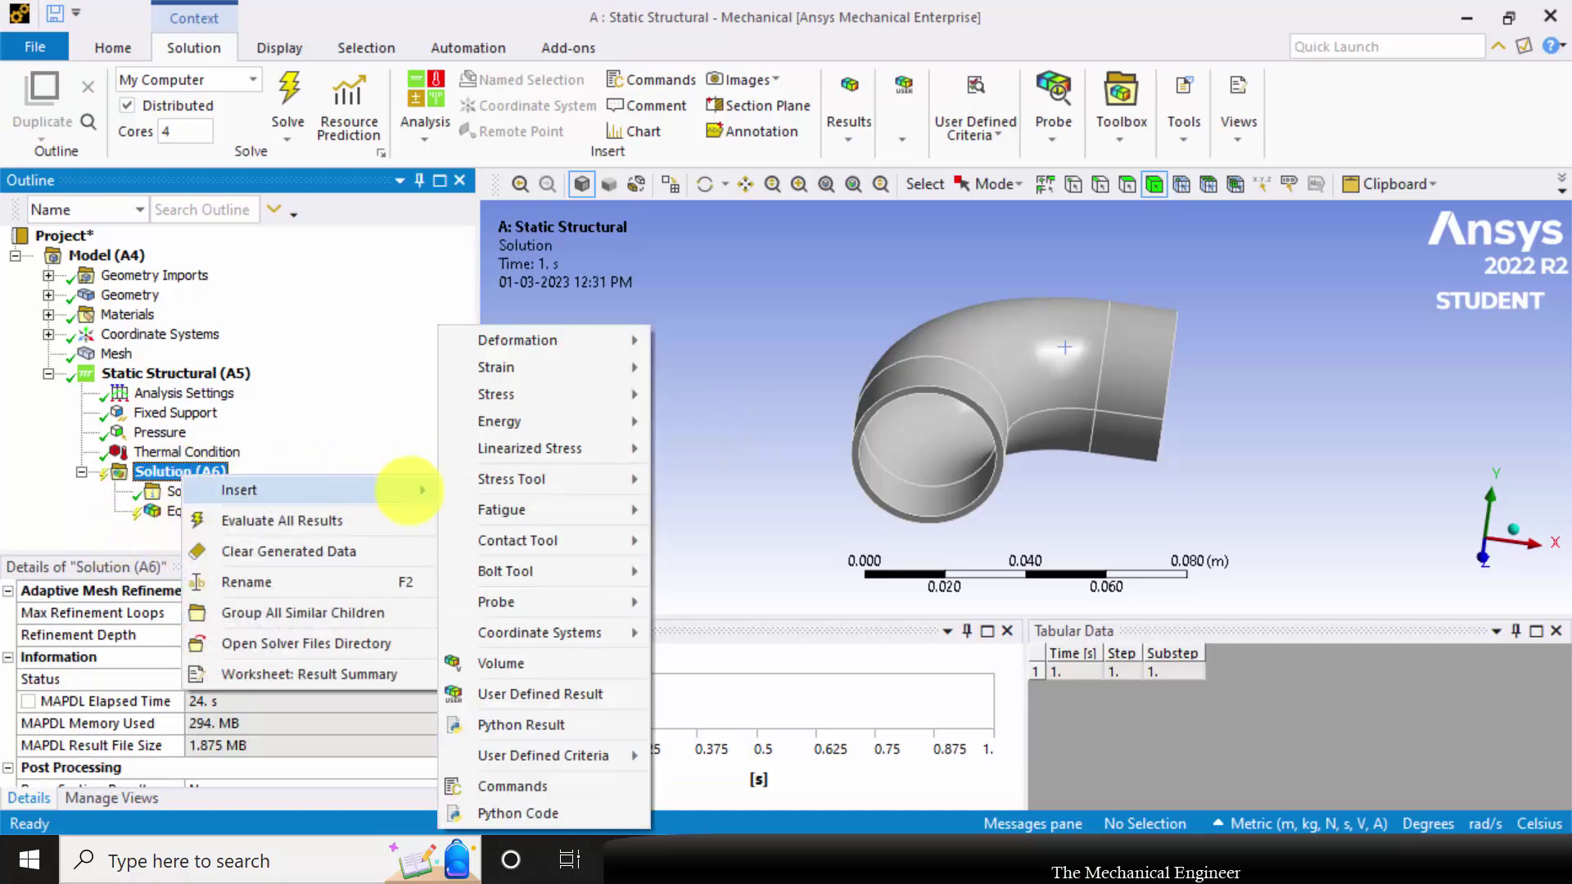
mouse_move(590, 340)
click(671, 342)
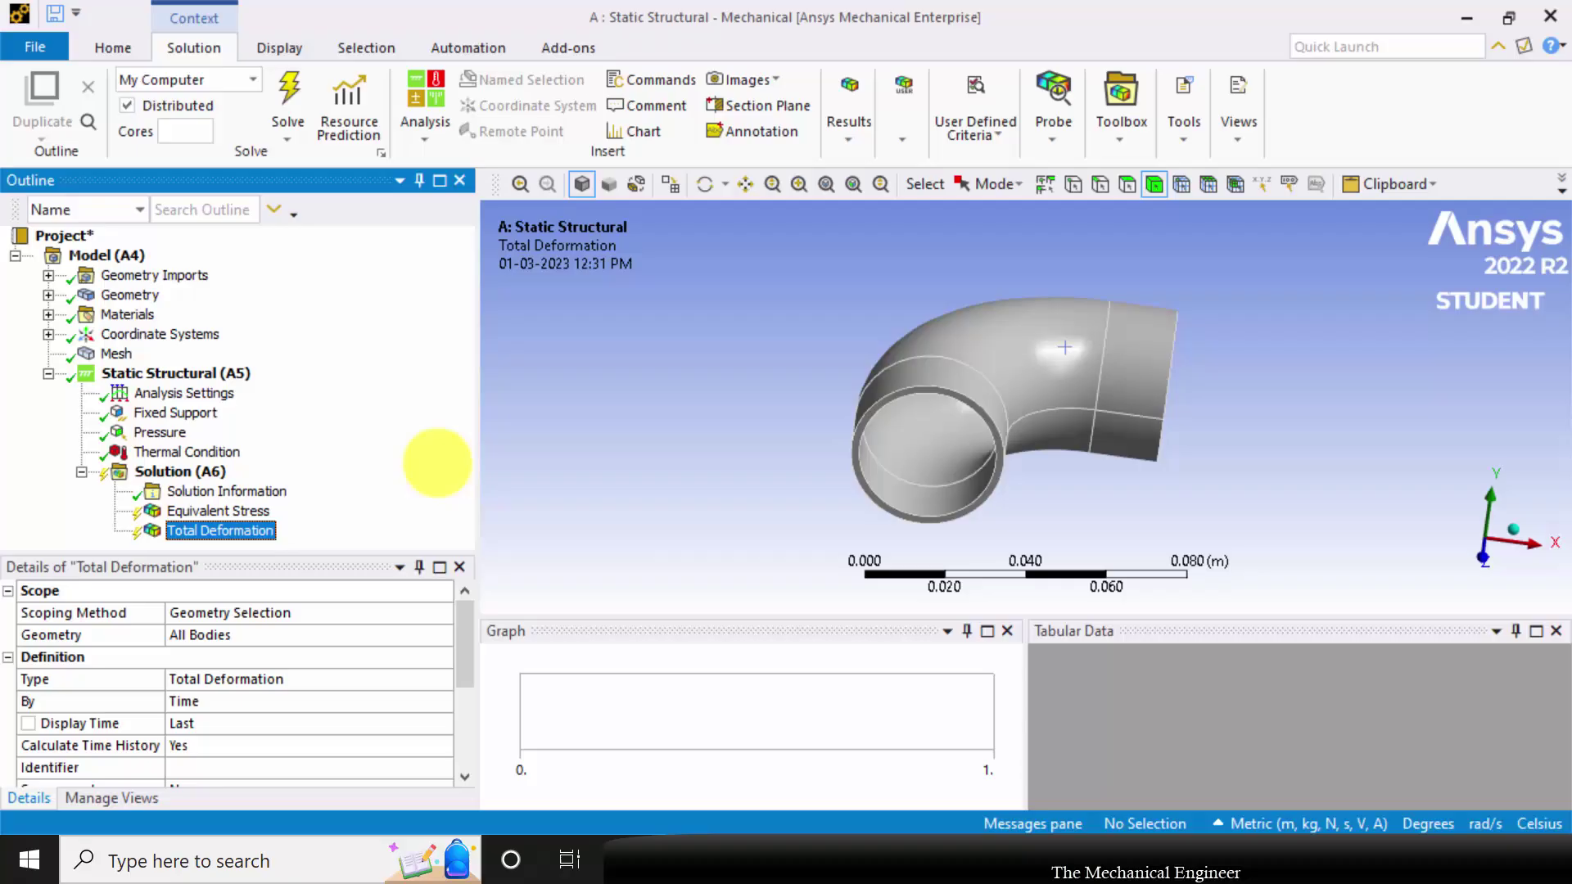
right_click(183, 473)
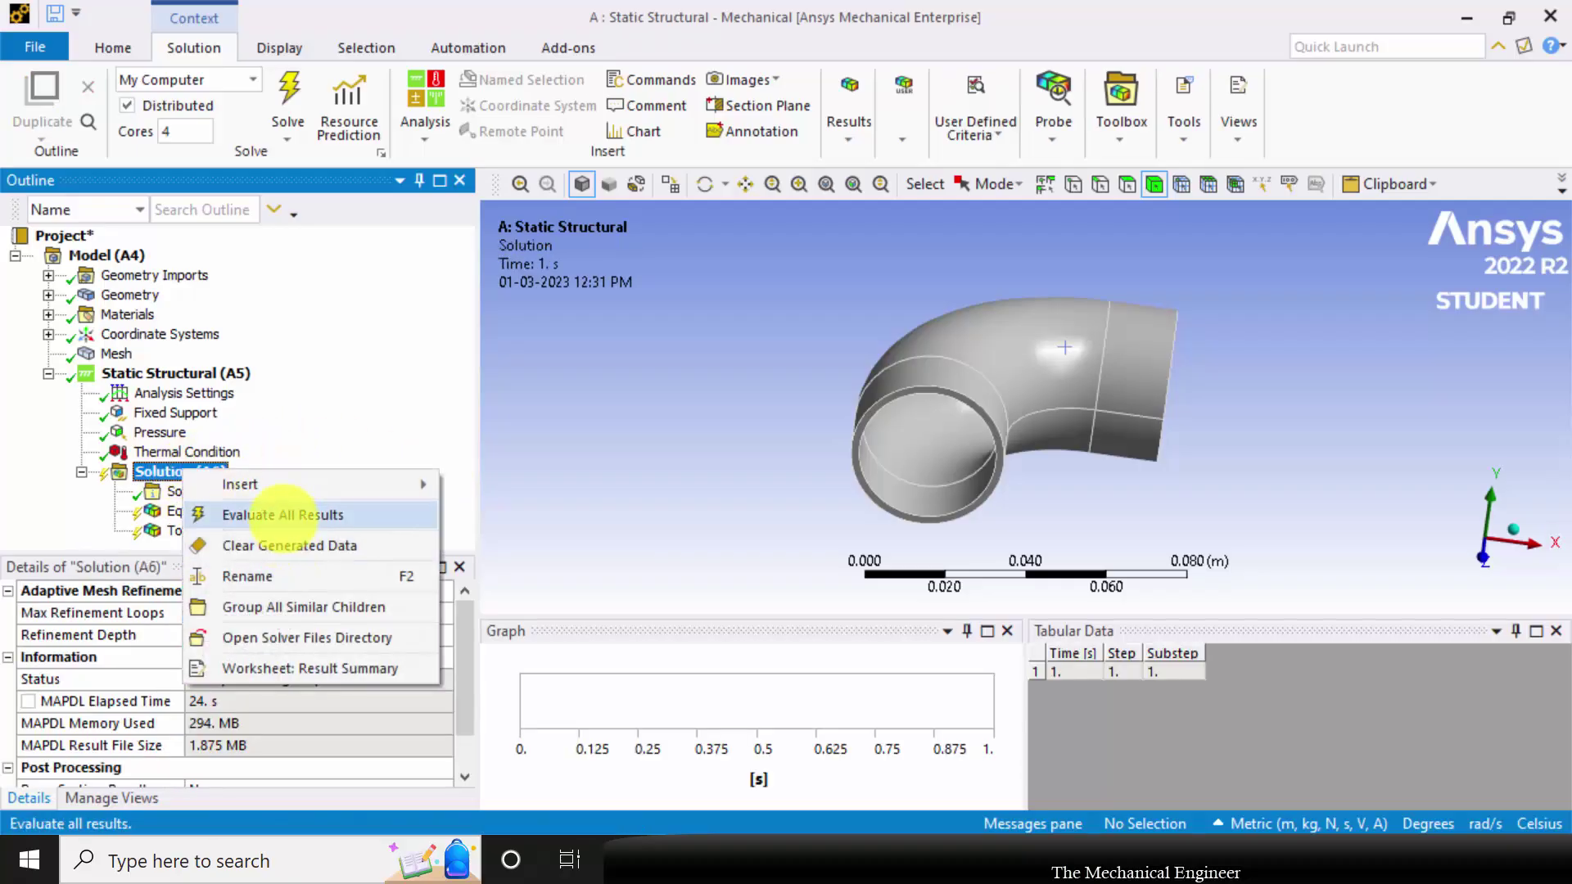
click(282, 515)
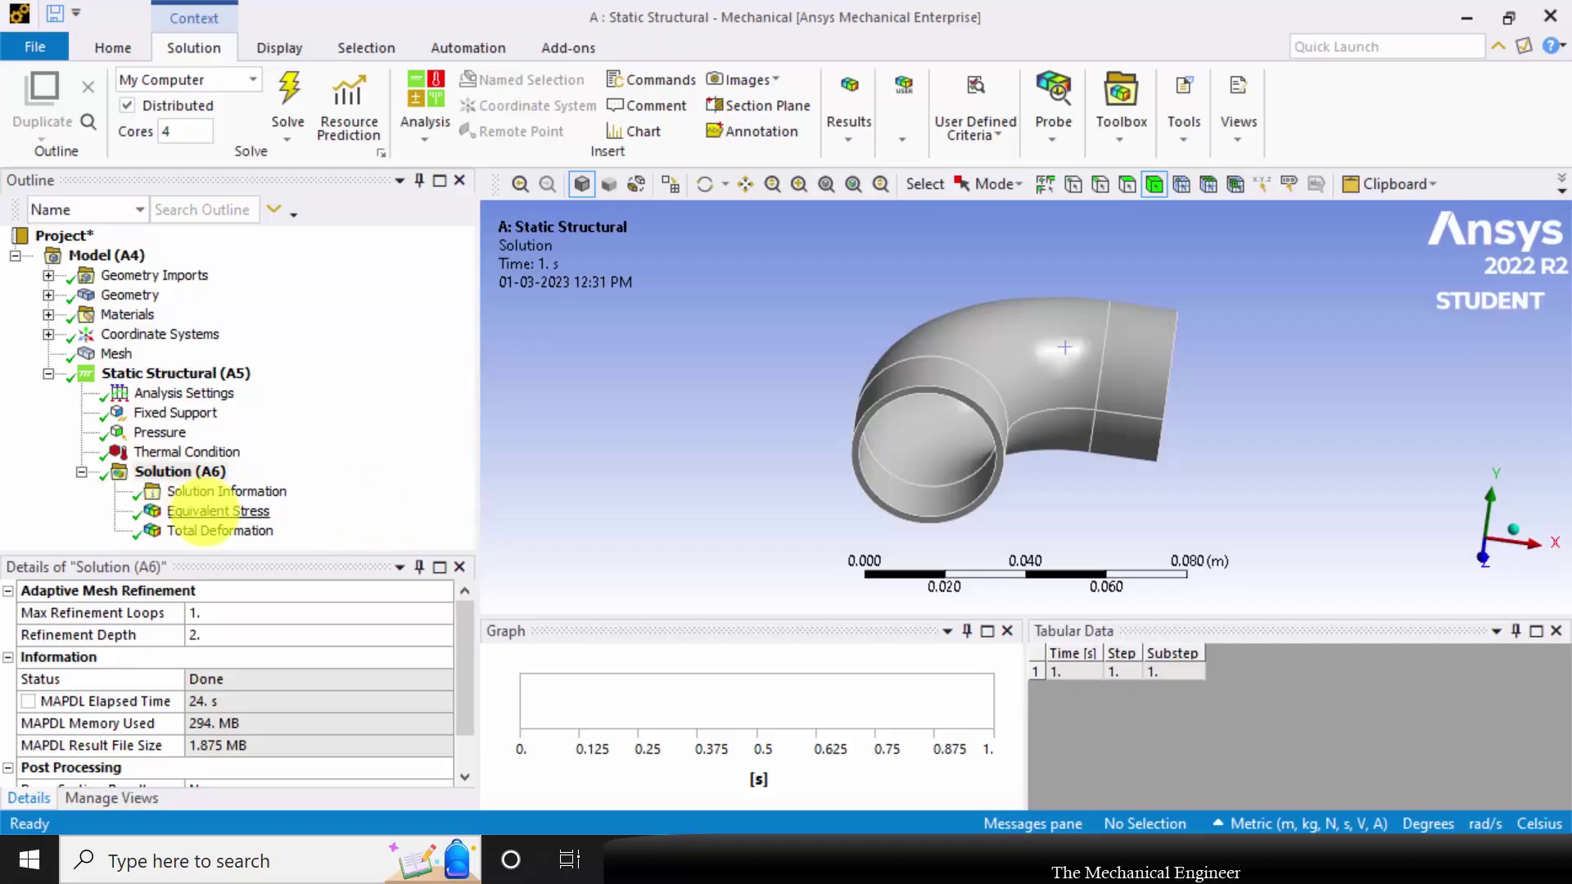
Show the Equivalent Stress contour with its maximum and minimum locations labelled on the rotated elbow
click(217, 510)
drag(1187, 358, 1157, 428)
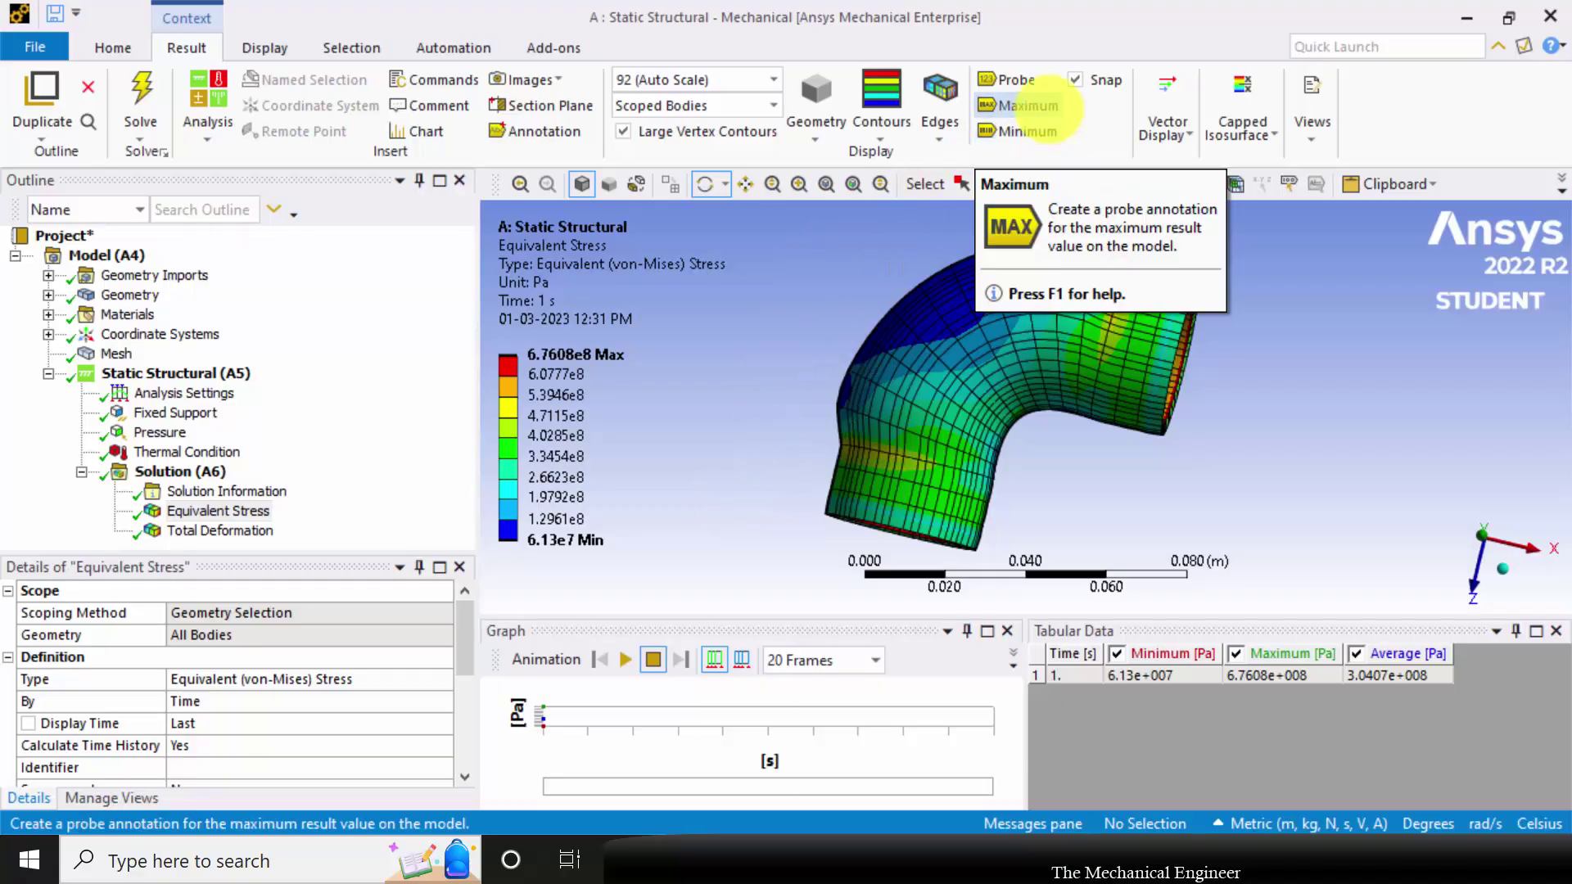
click(1040, 106)
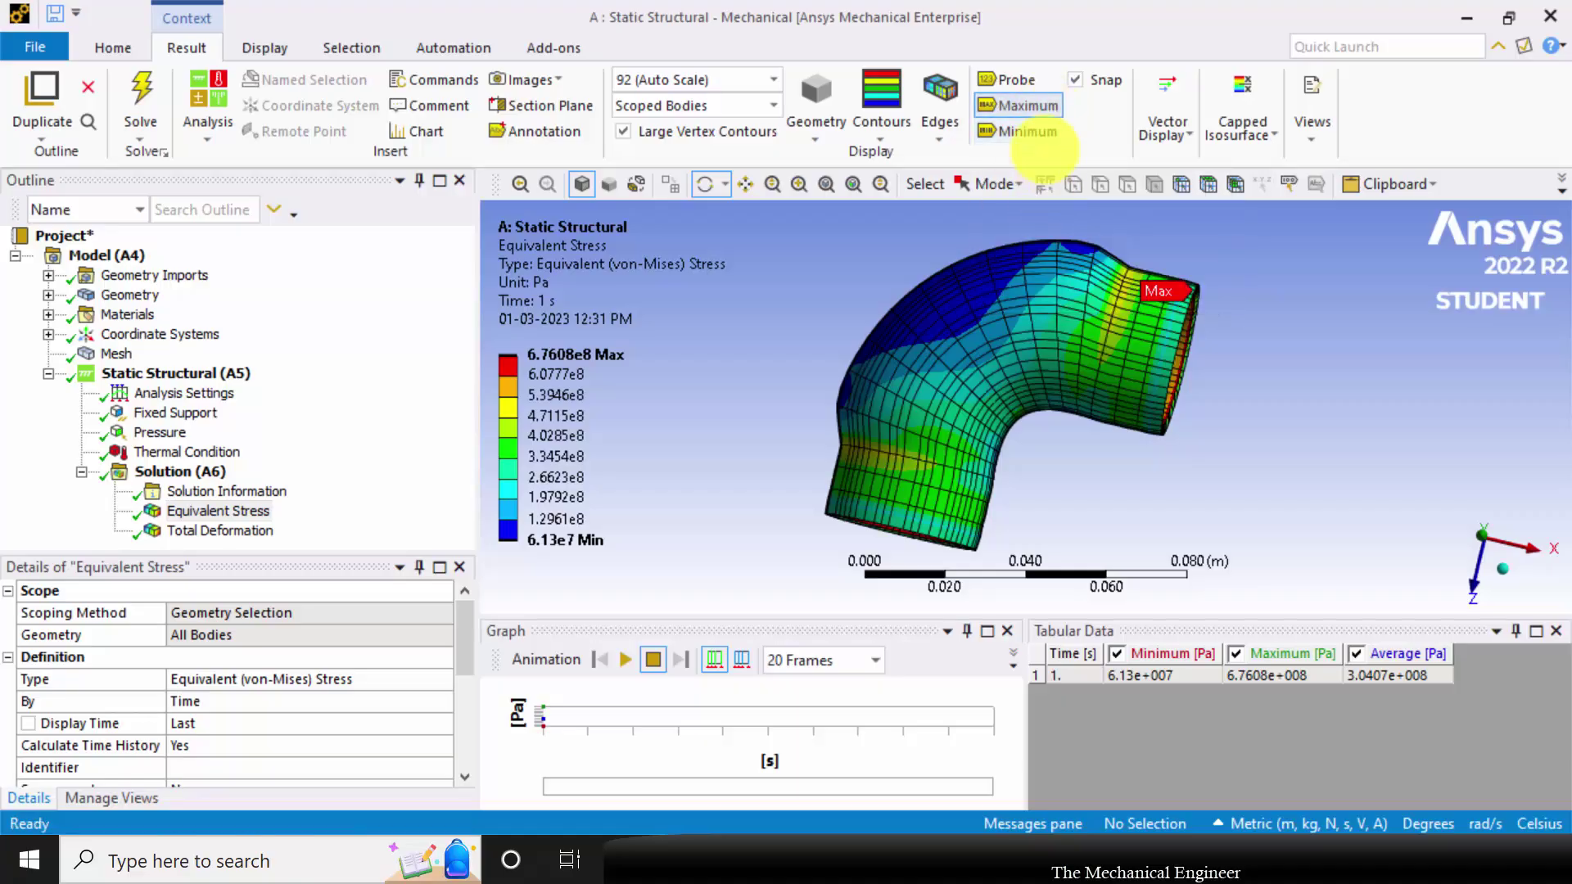
click(1027, 131)
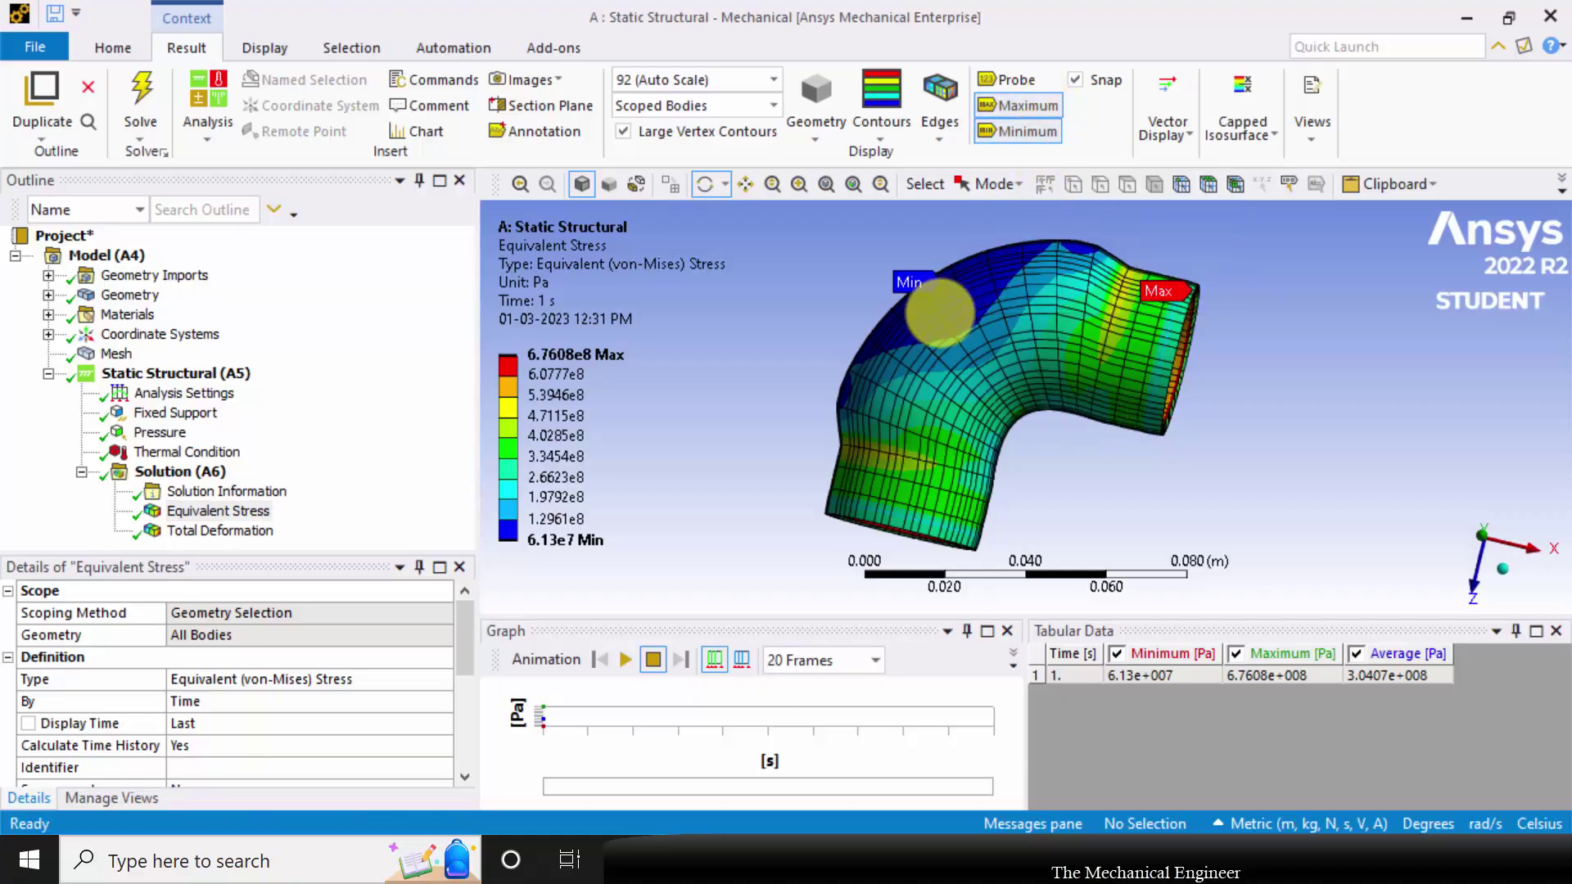
mouse_move(1236, 481)
mouse_down()
mouse_move(1234, 444)
mouse_move(1213, 473)
mouse_up()
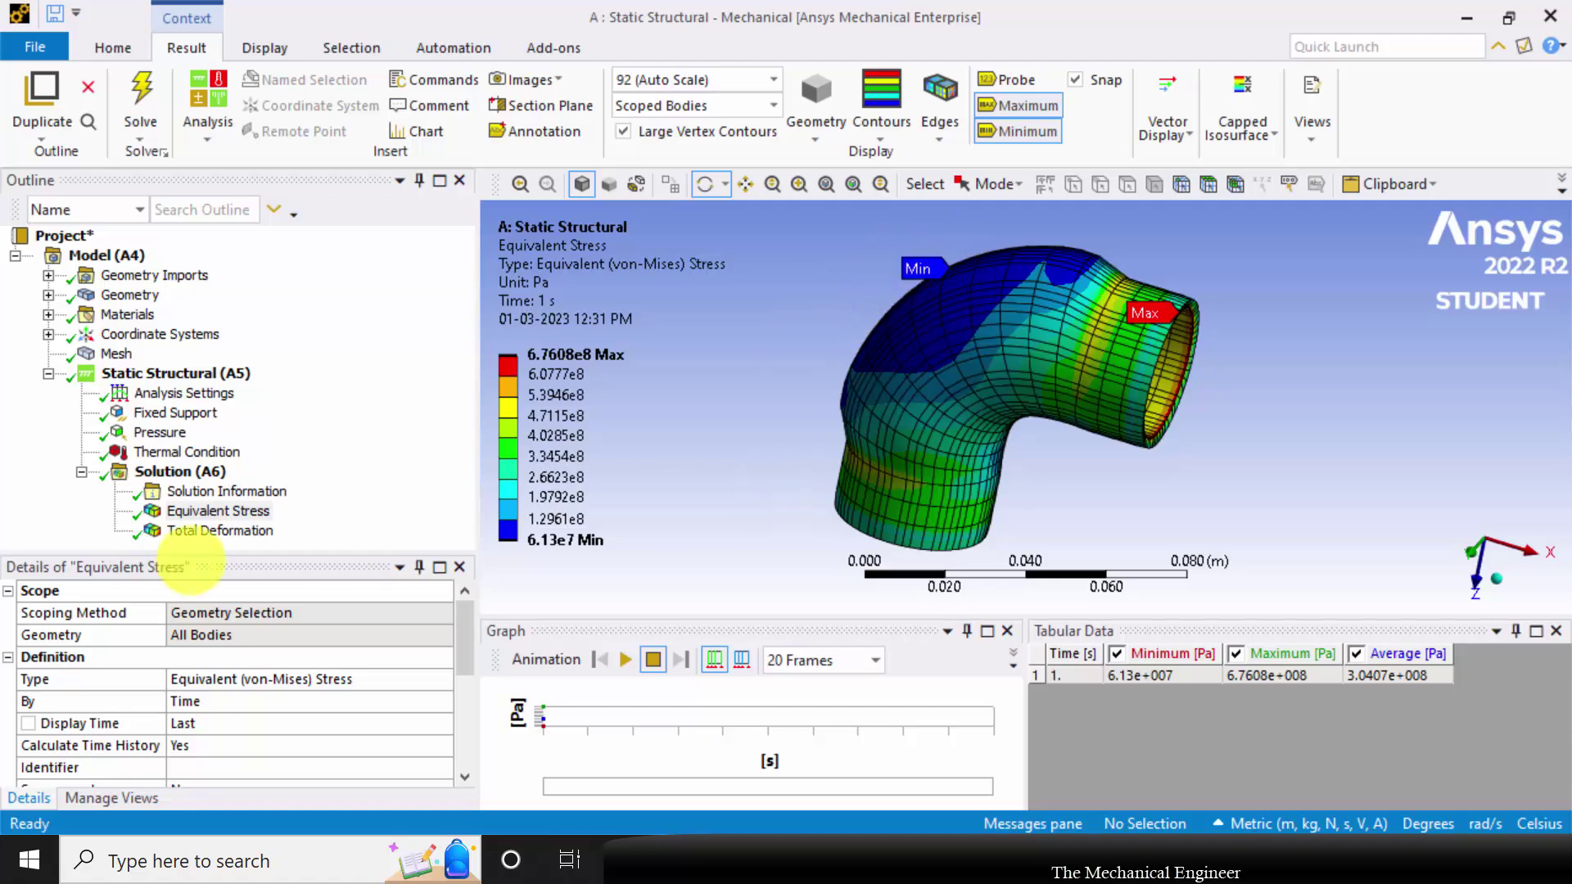
Display the Total Deformation contour, peaking at 8.0328e-5 m, leaving the legend maximum unchanged
click(217, 531)
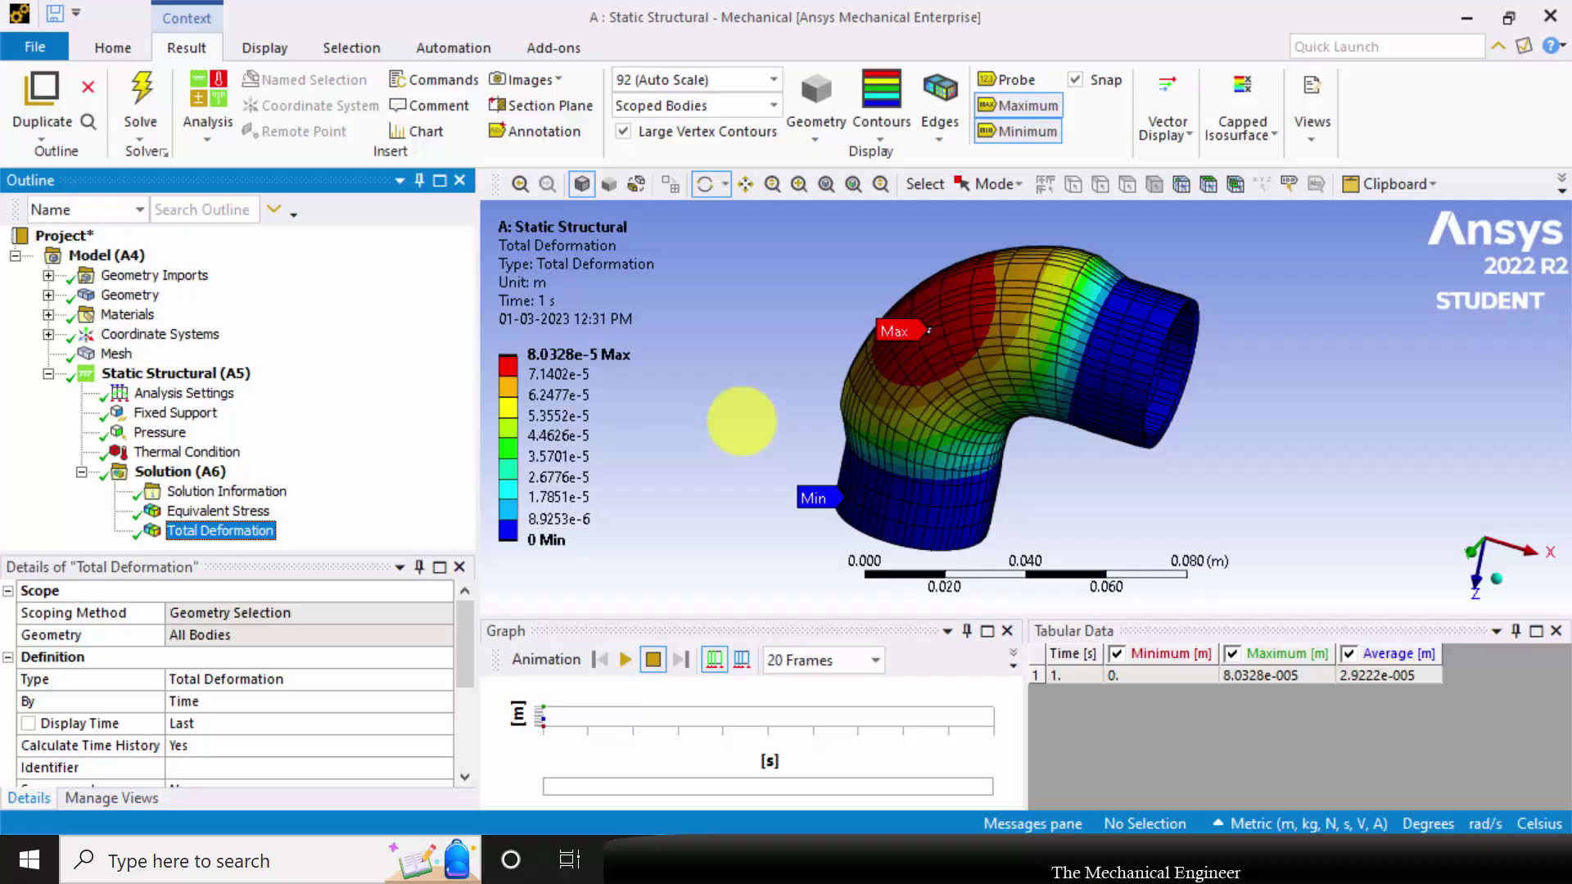
click(561, 355)
key(Escape)
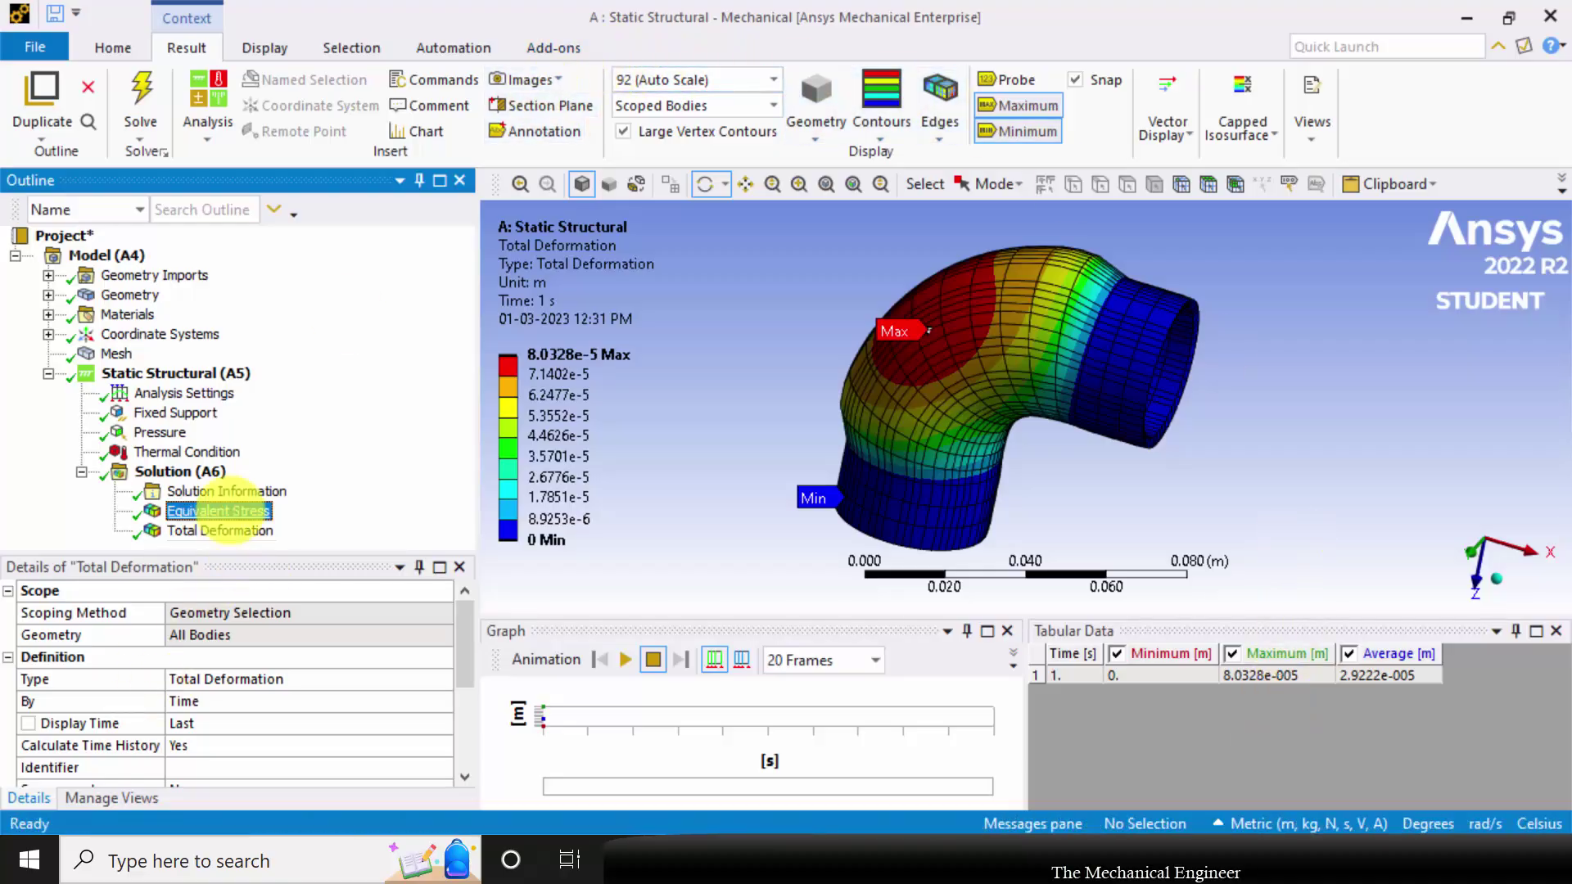
Export the Equivalent Stress view (6.7608e8 Pa max) as PNG 'MAX STRESS WITH TEMP'
click(218, 510)
click(550, 82)
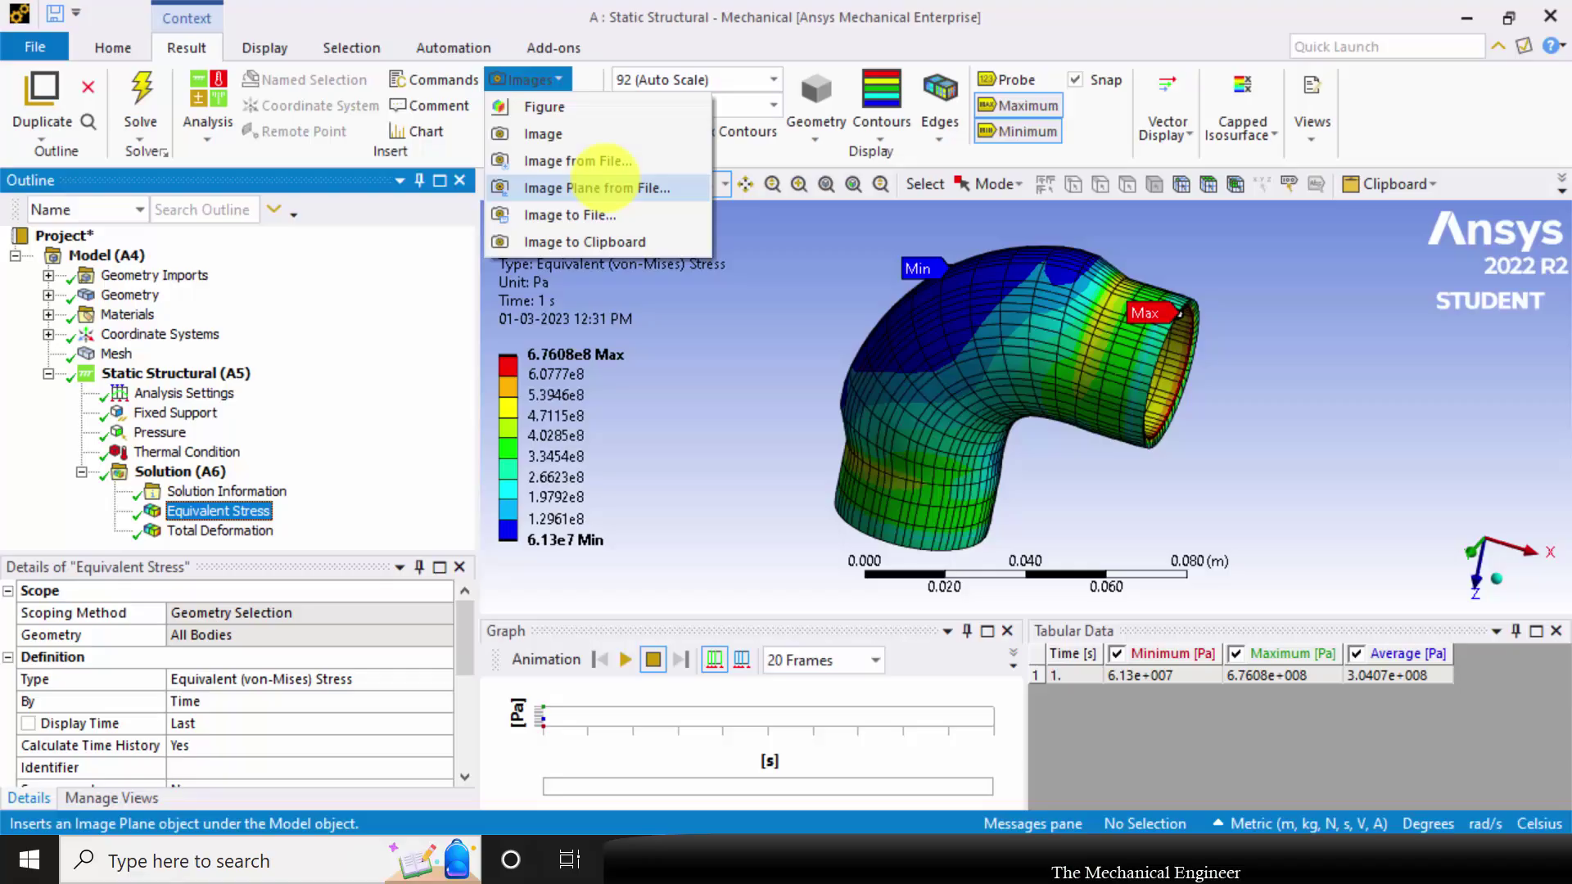
click(573, 215)
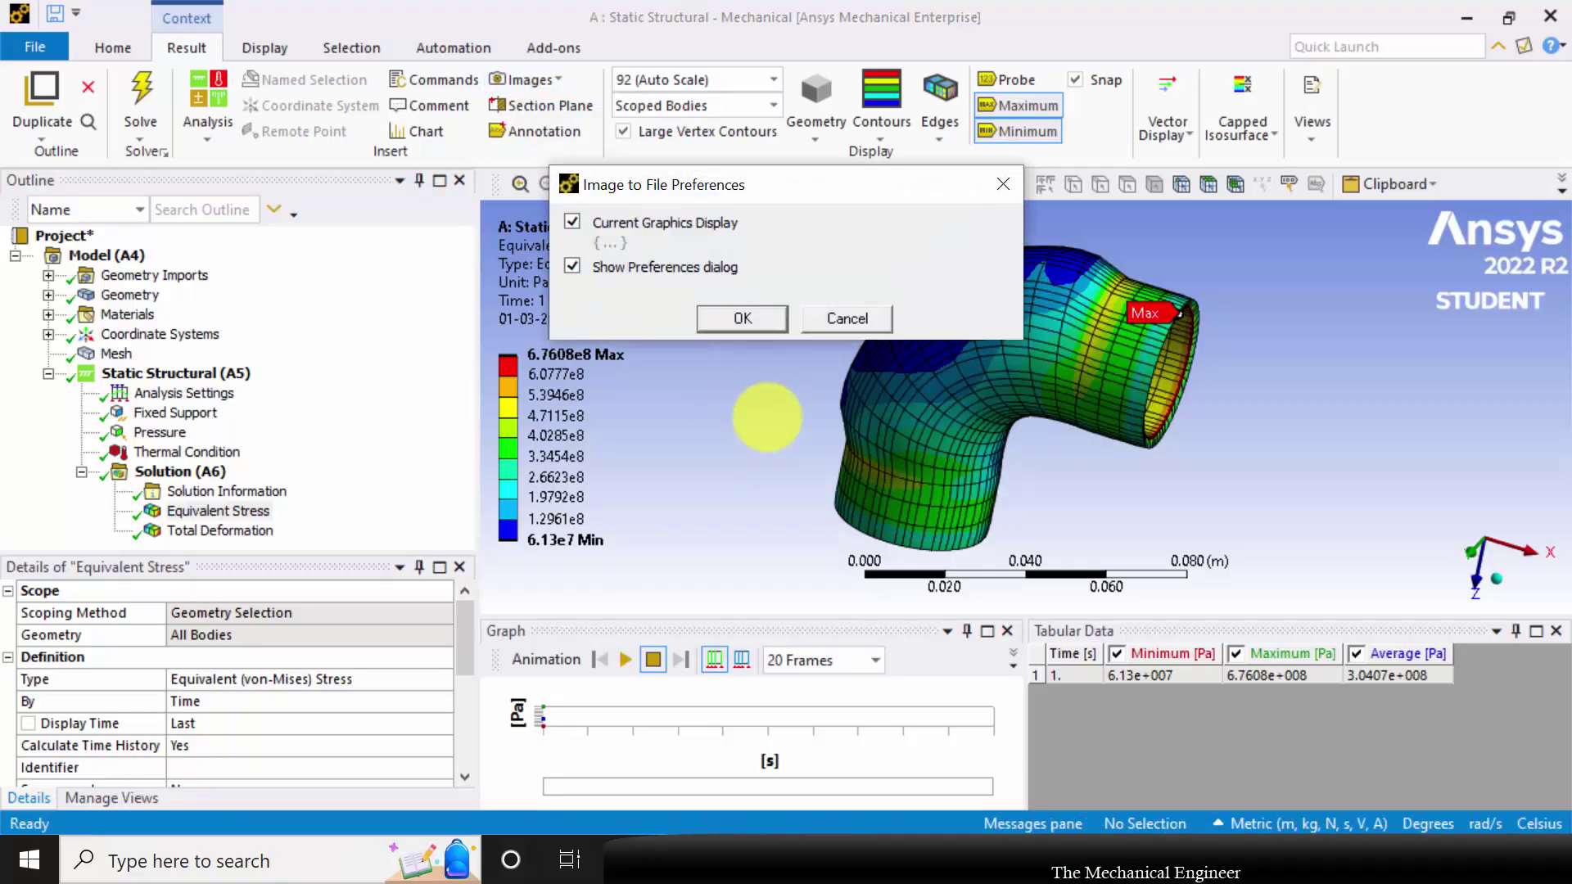
click(753, 319)
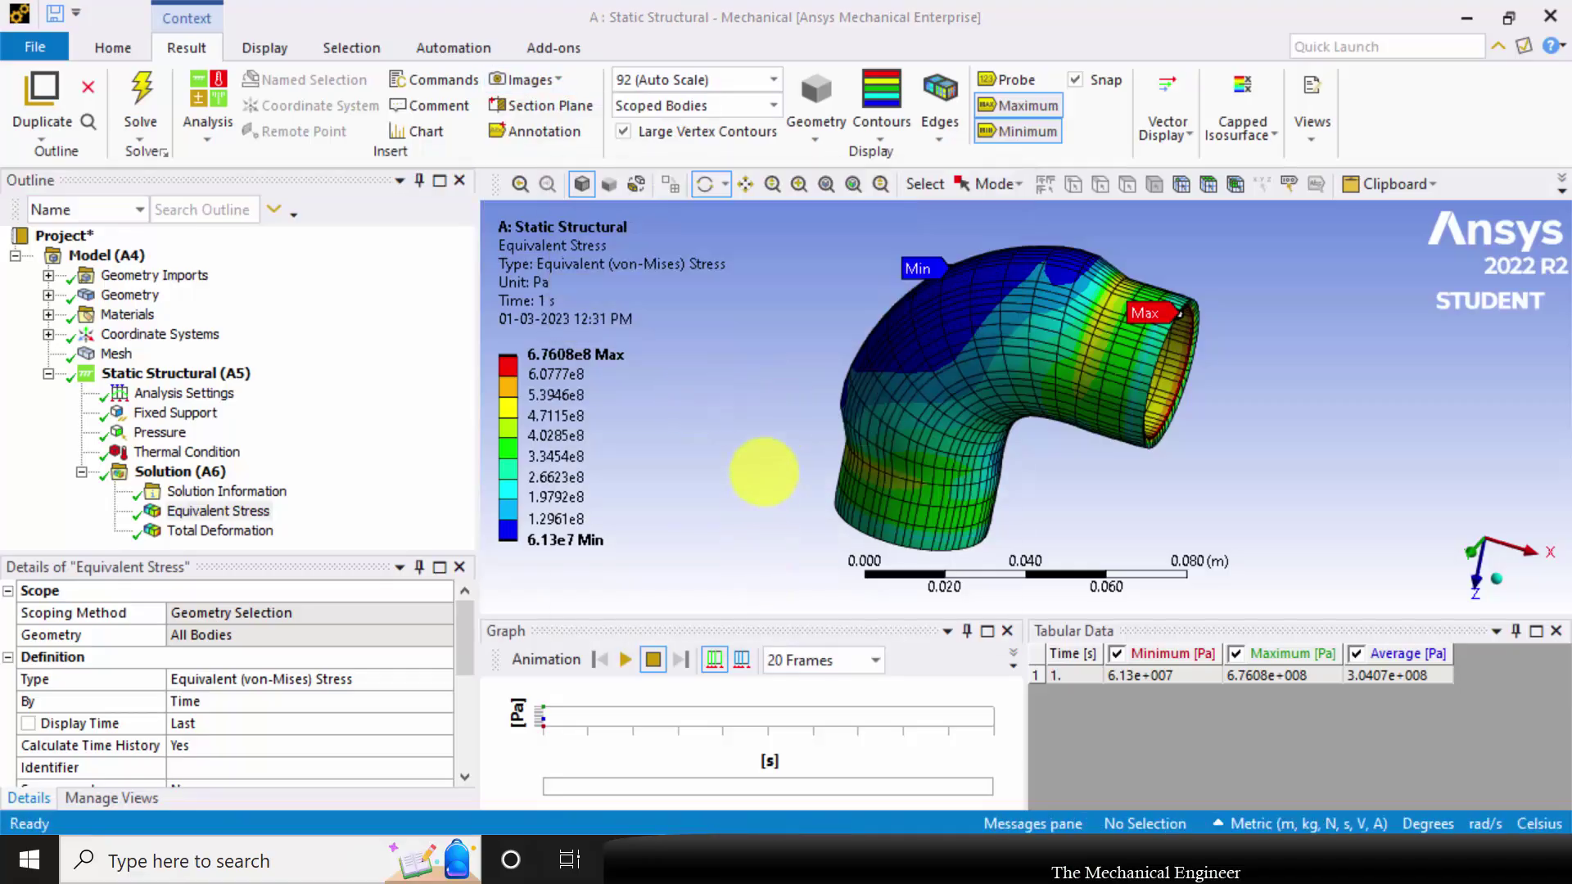
text(MAX S)
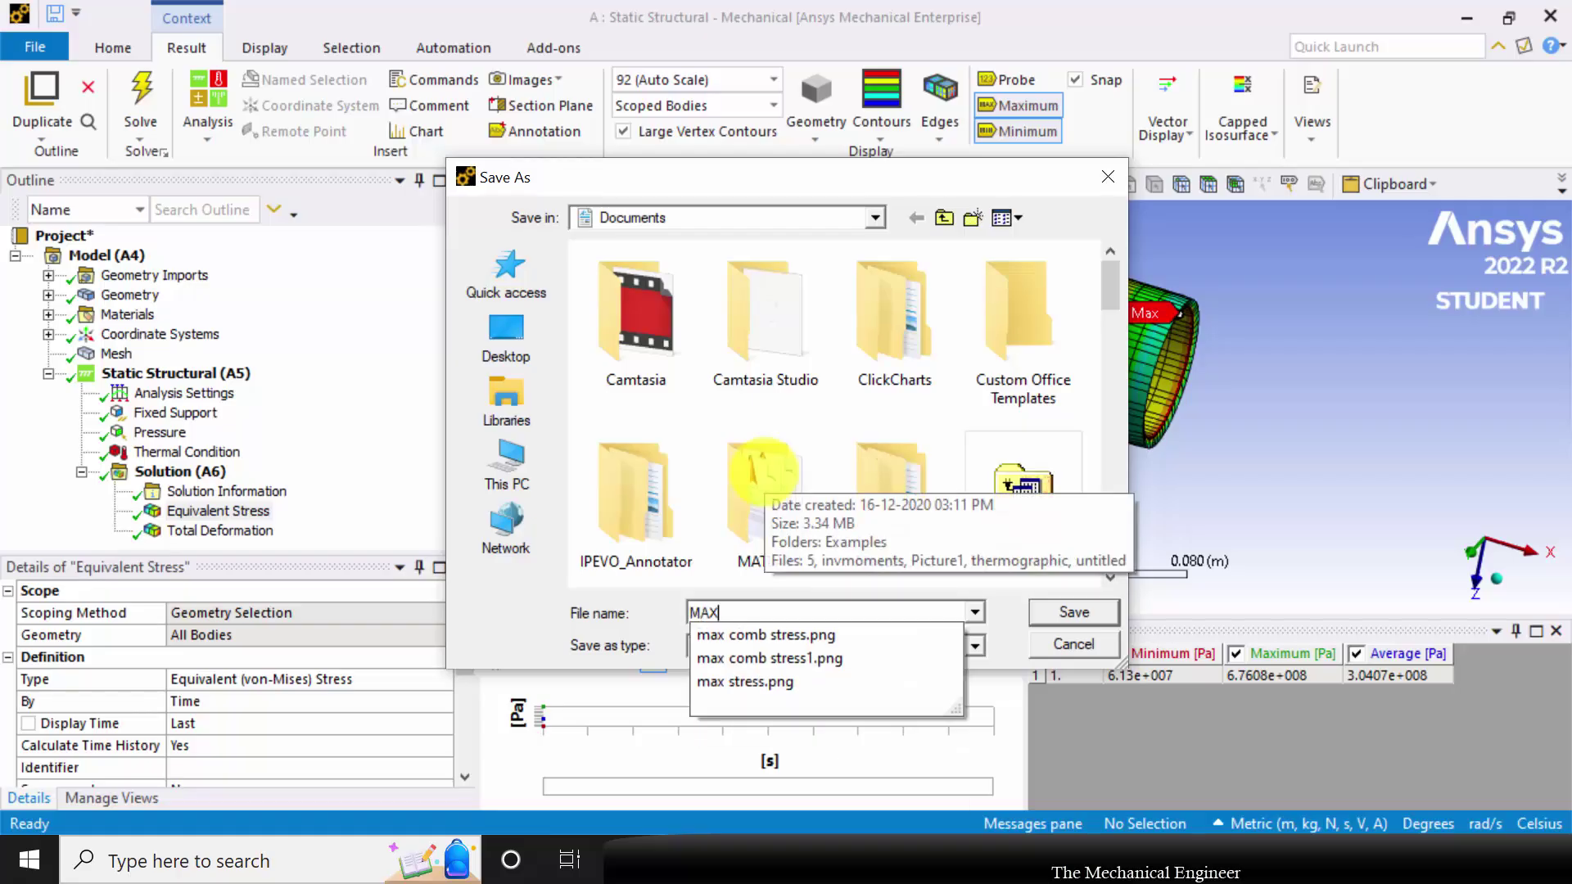
key(Escape)
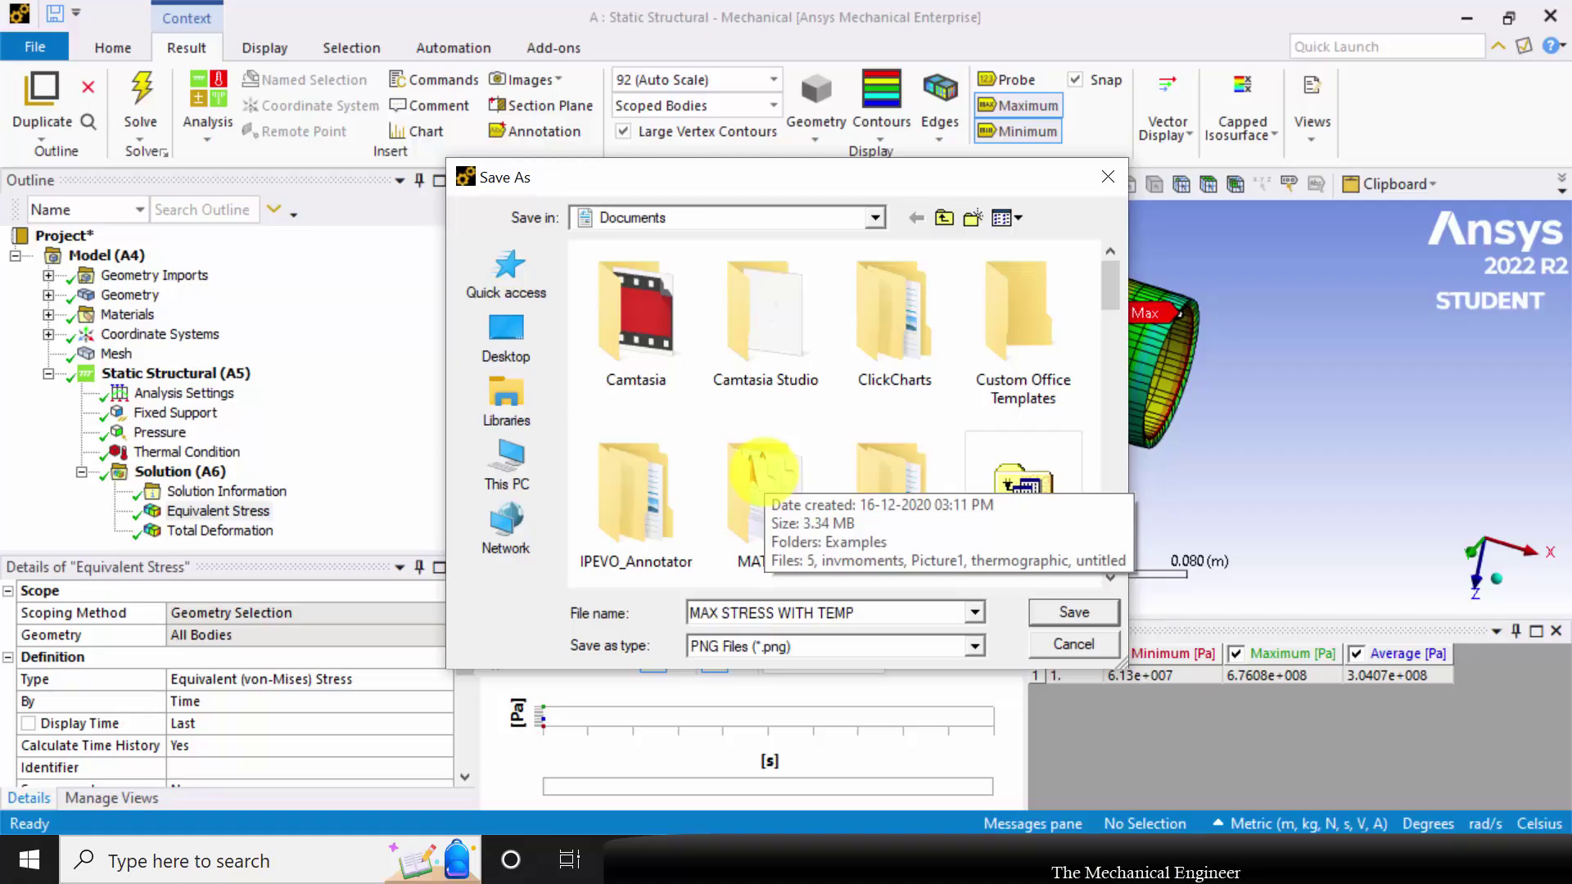
text(TRESS WITH TEMP)
key(Return)
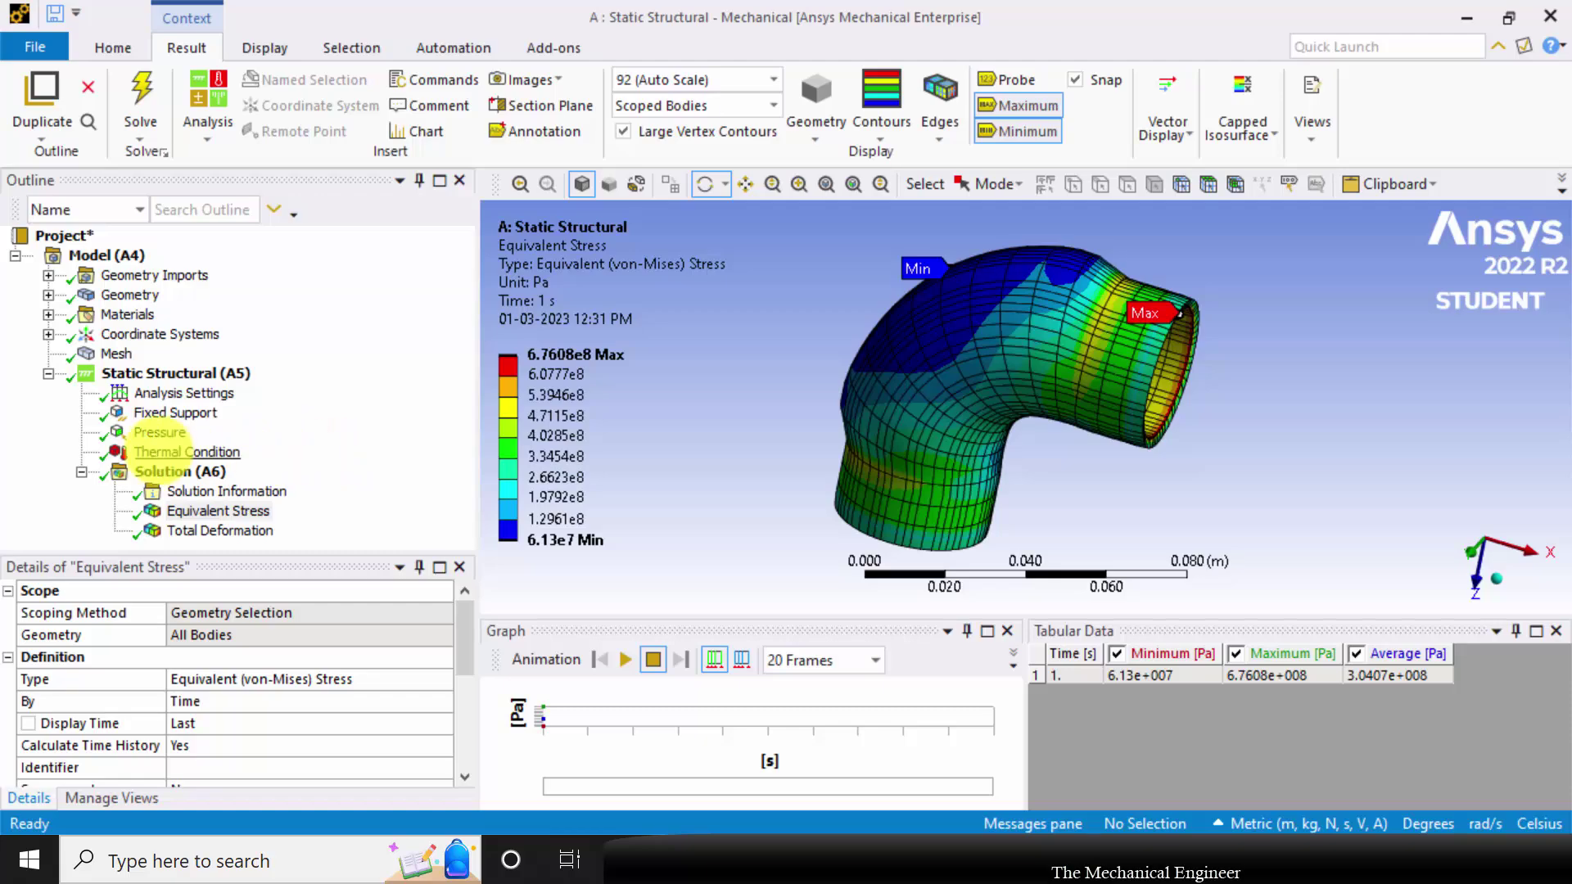
Suppress the Thermal Condition load and re-solve the elbow analysis under pressure only
right_click(164, 449)
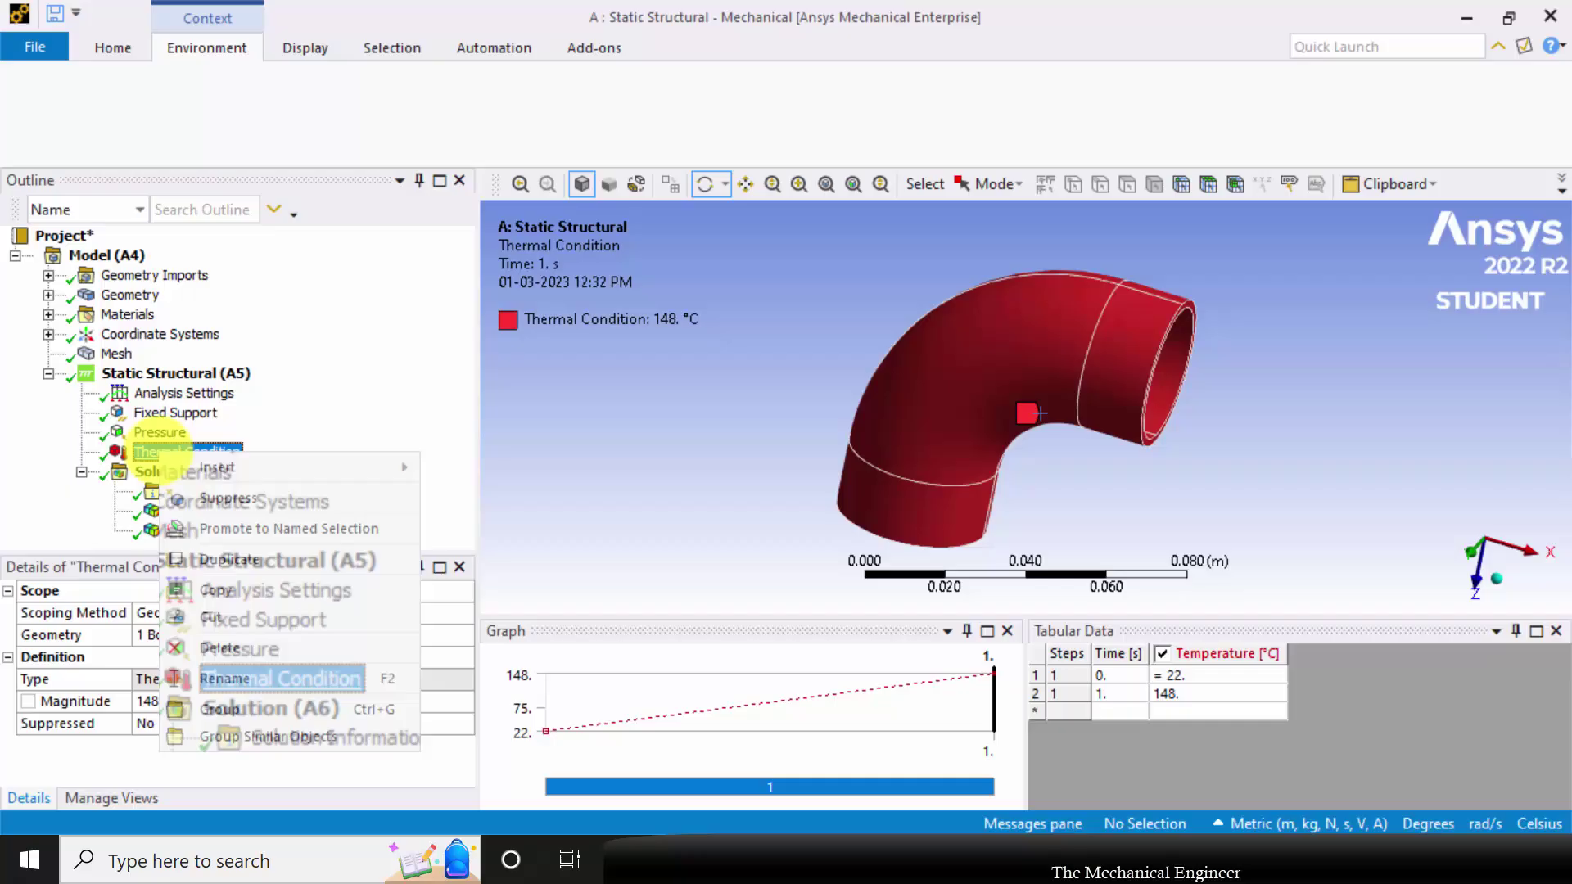
click(226, 497)
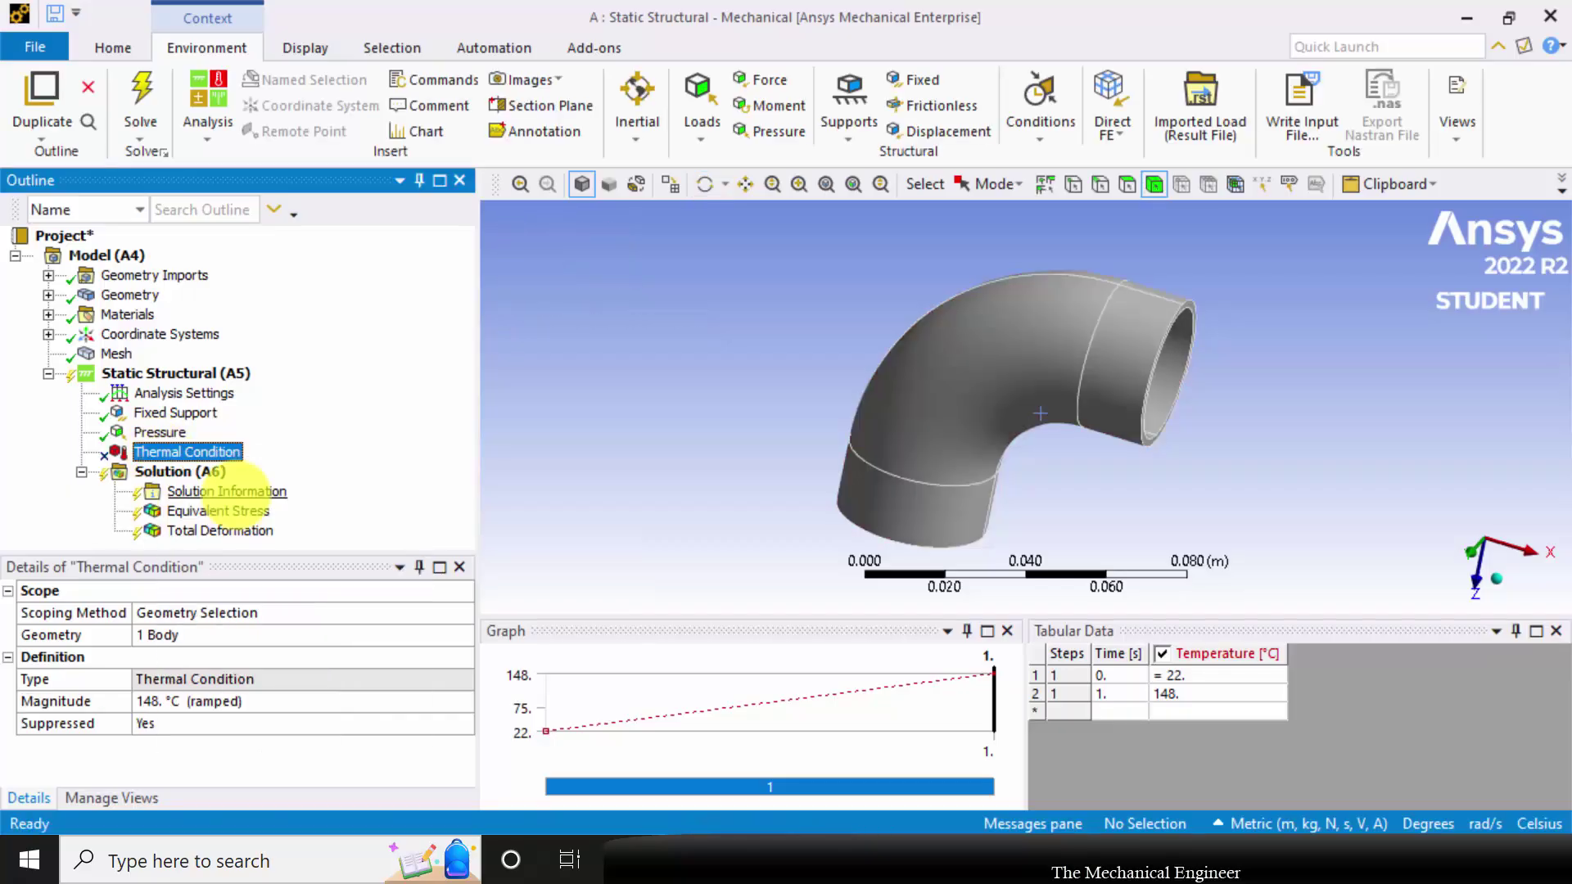
click(176, 471)
right_click(202, 473)
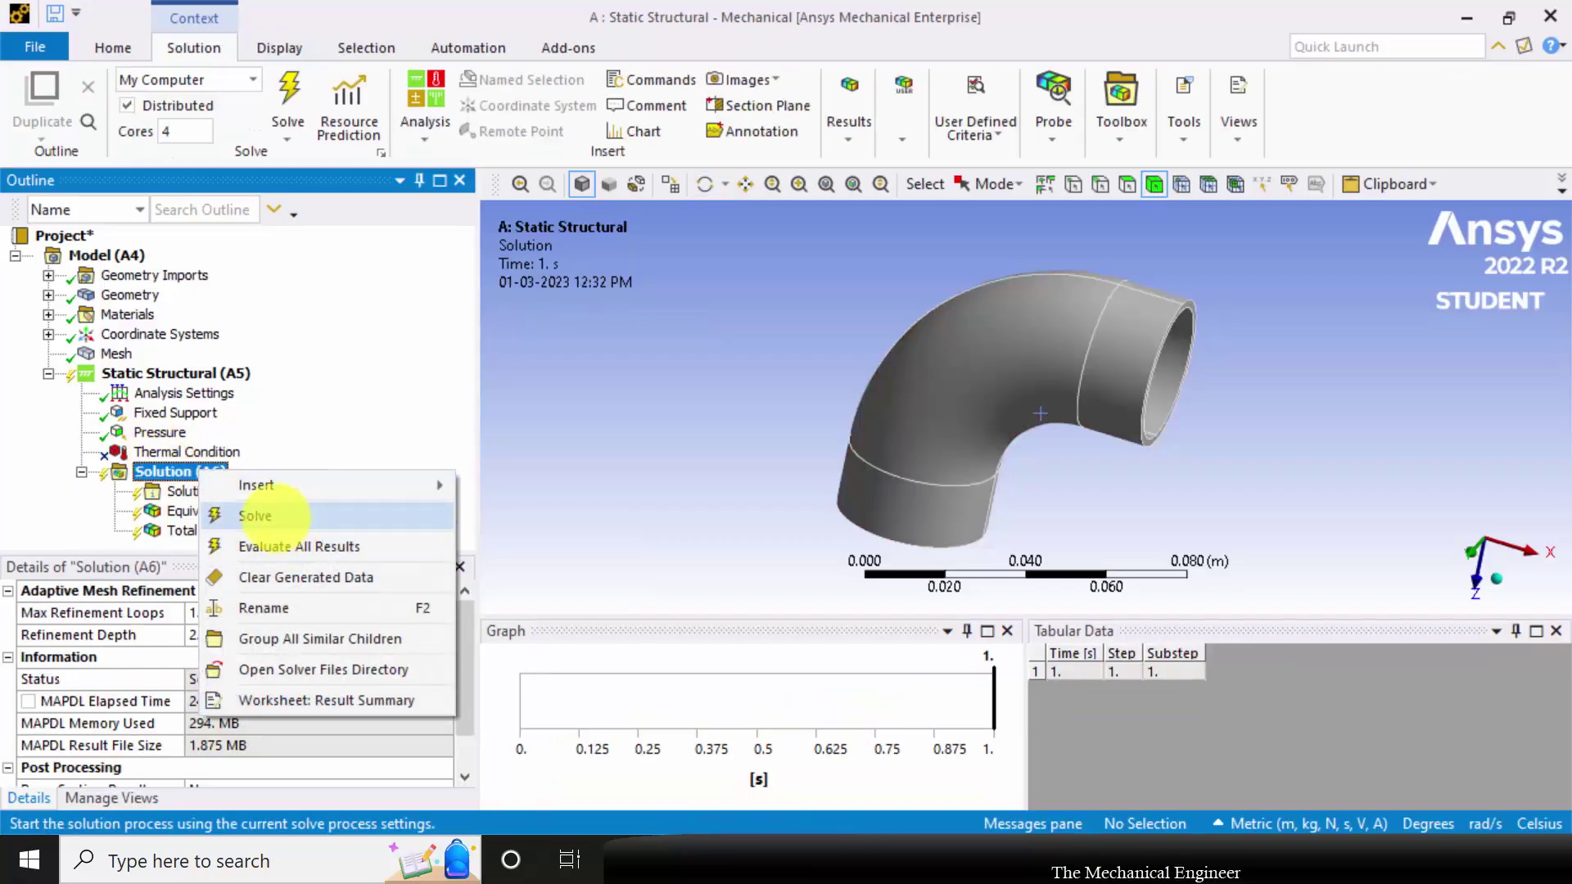
click(245, 515)
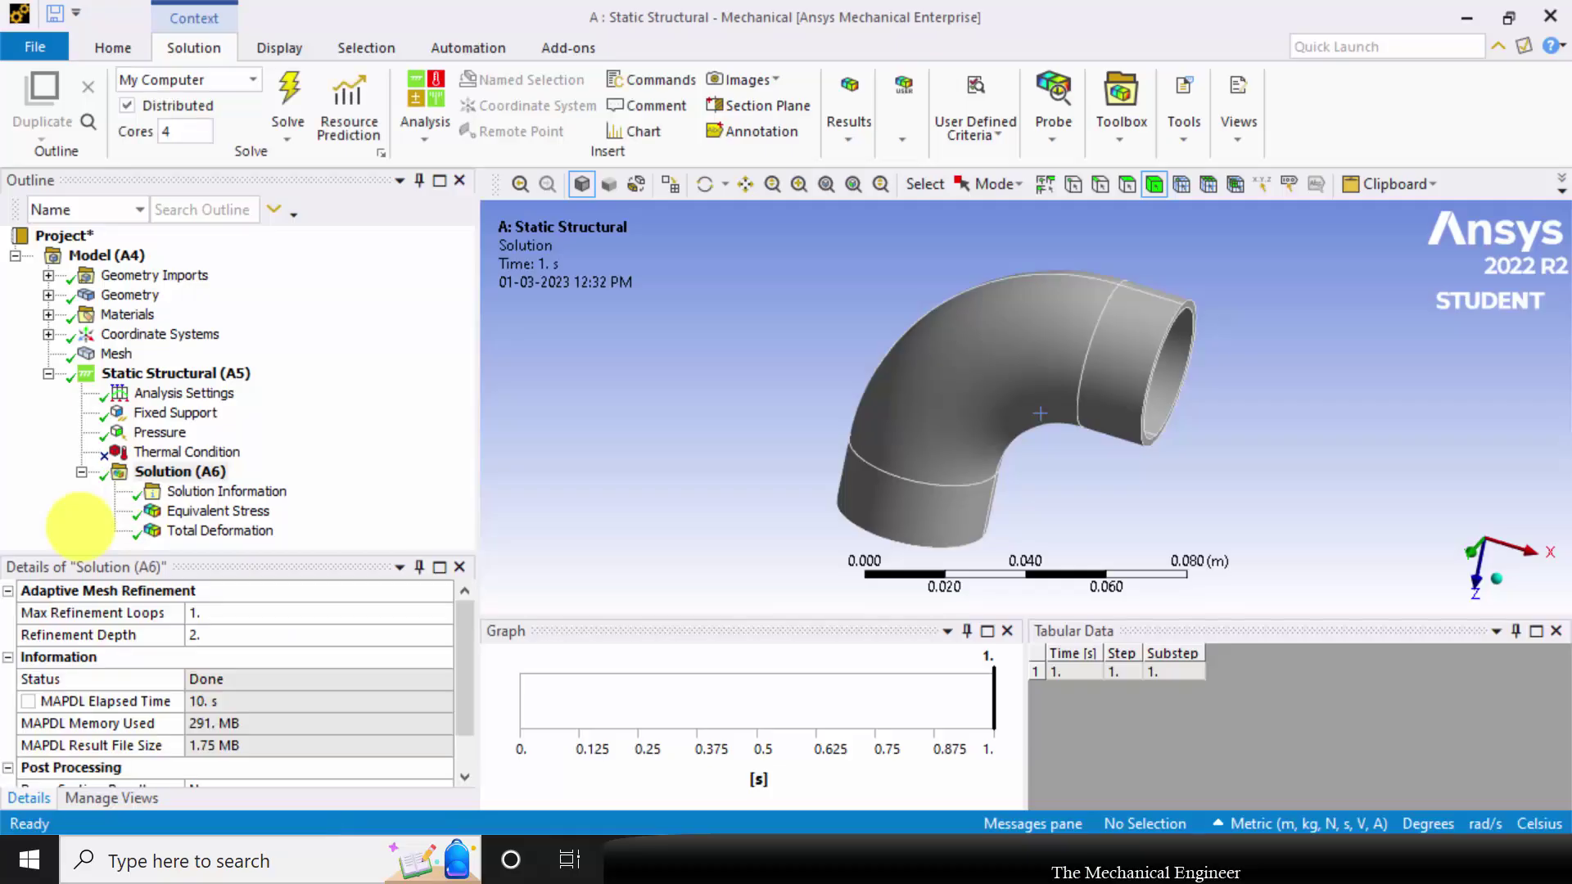
View pressure-only Equivalent Stress (1.1714e7 Pa peak), then Total Deformation (1.2742e-6 m peak)
click(215, 513)
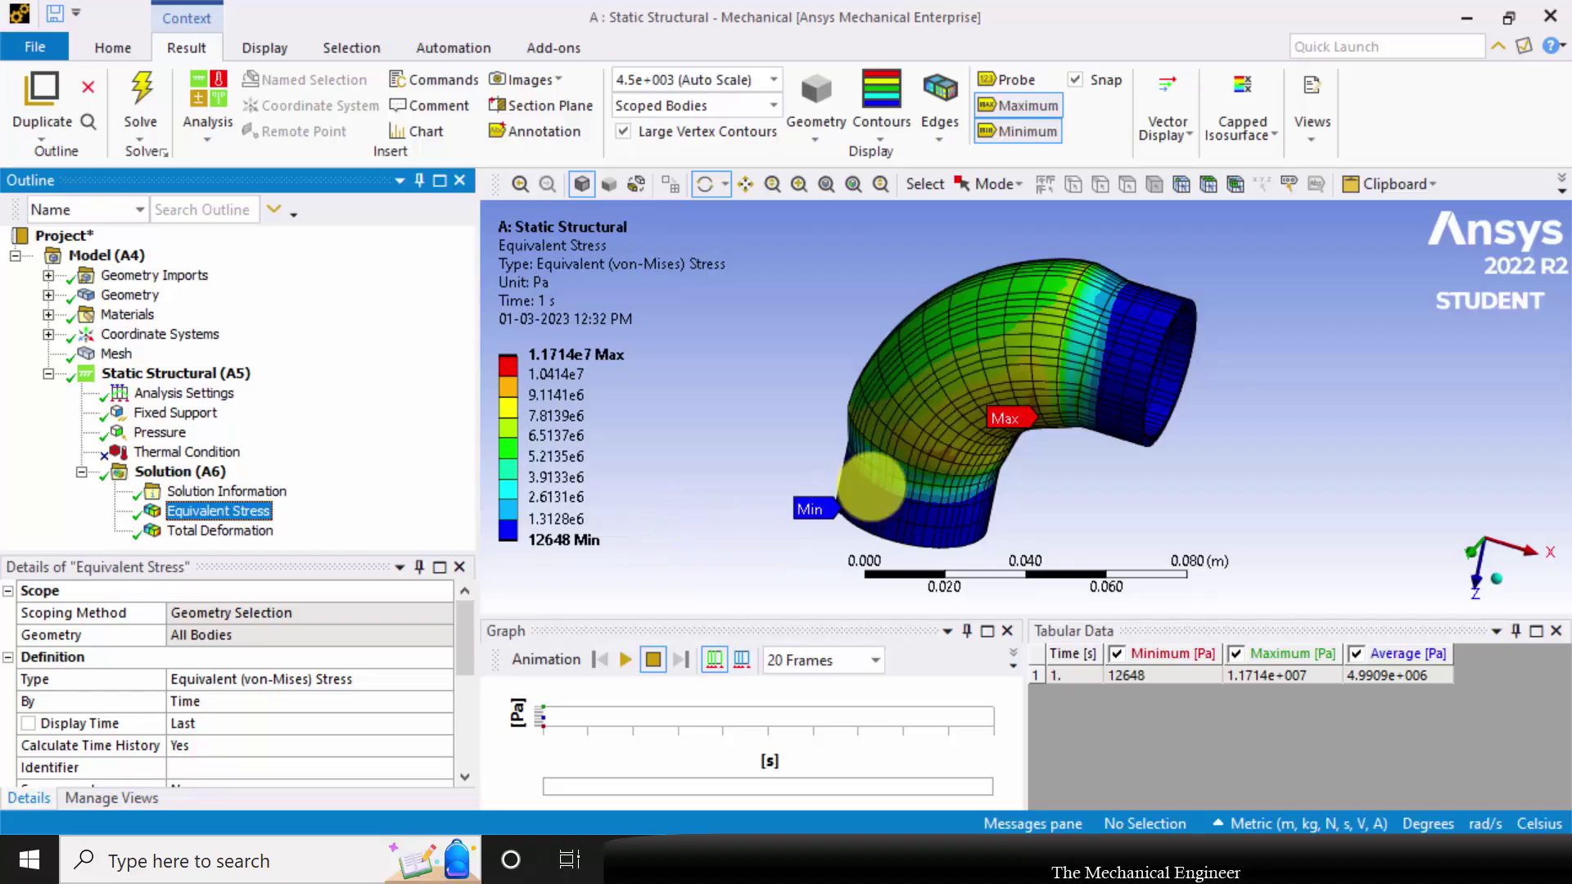
drag(1074, 467, 1069, 483)
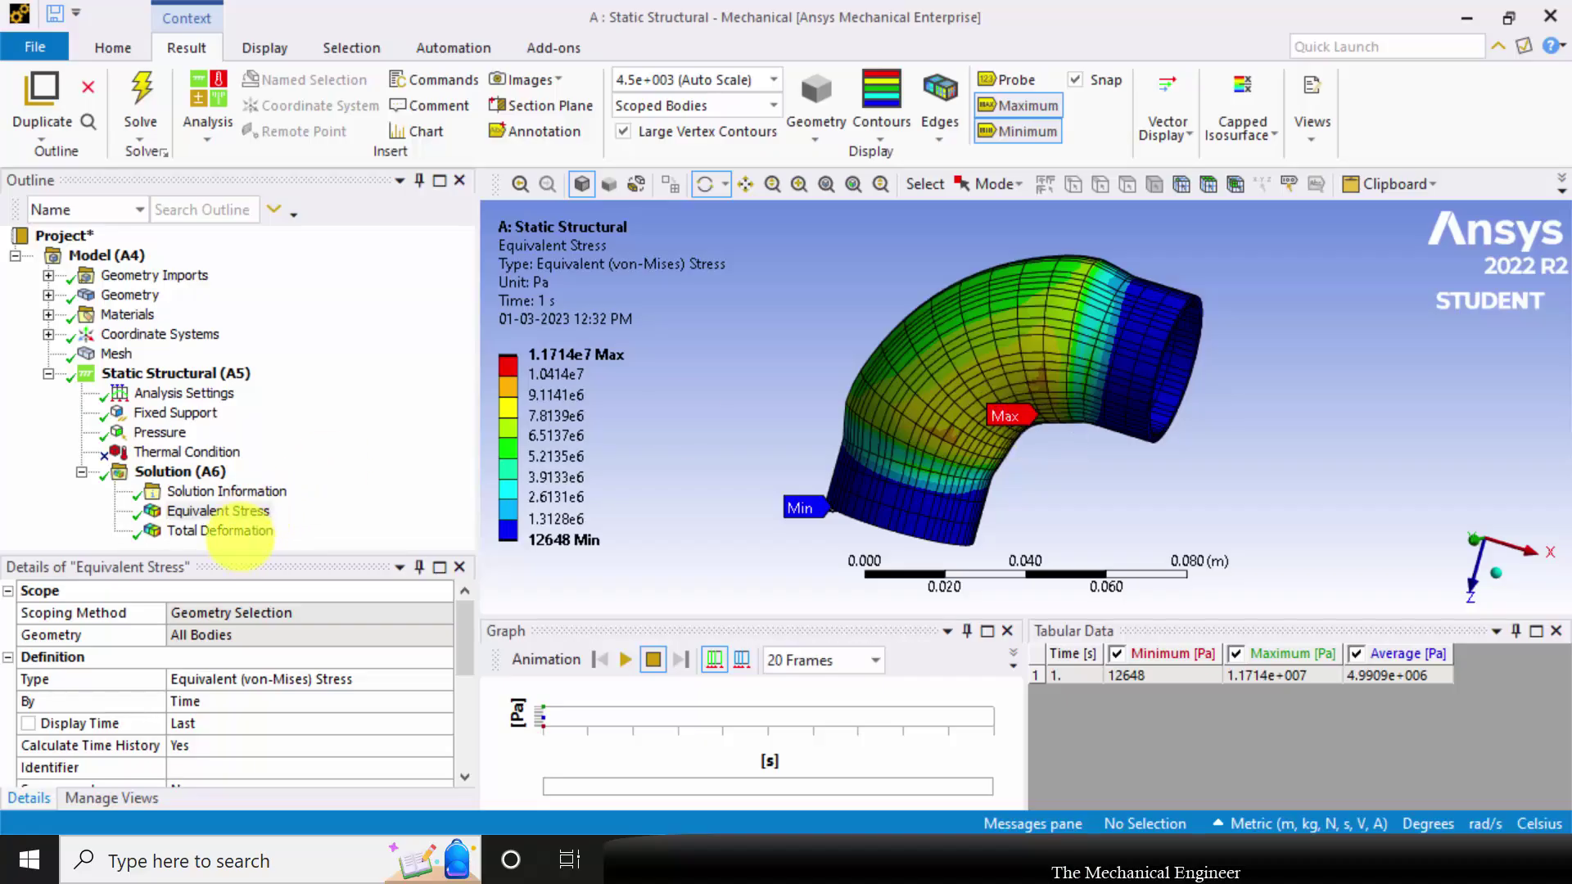
click(235, 530)
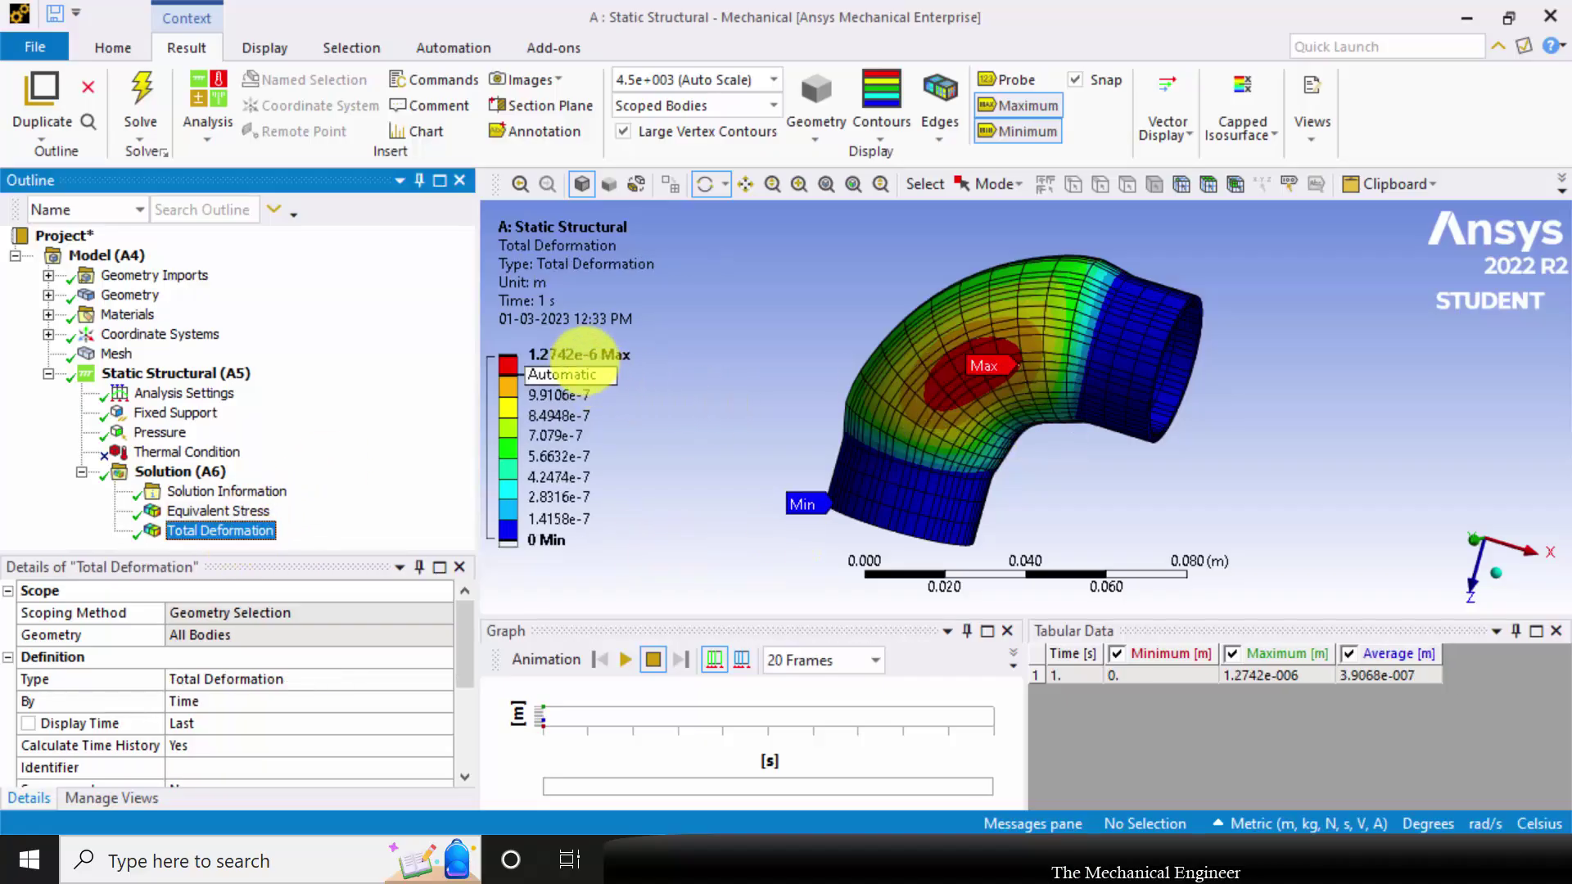